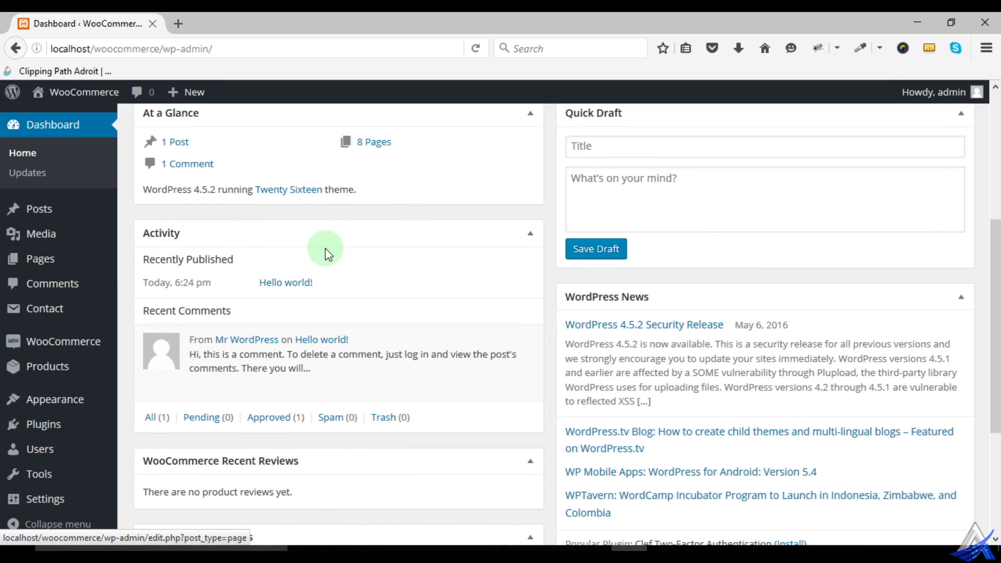
# - Open the WordPress importer from the site's import tools
pyautogui.moveTo(80, 350)
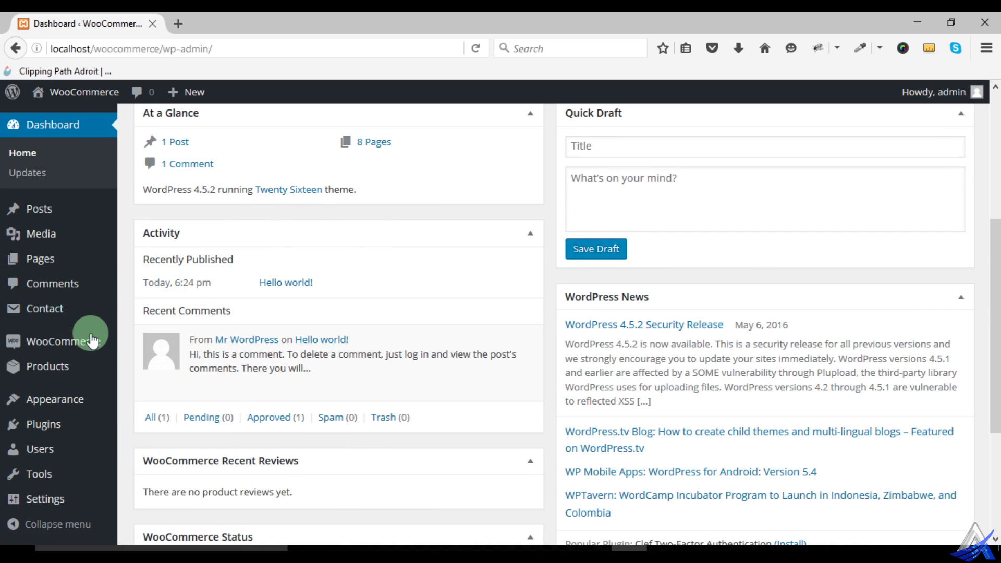
pyautogui.scroll(-4, 88, 339)
pyautogui.moveTo(44, 435)
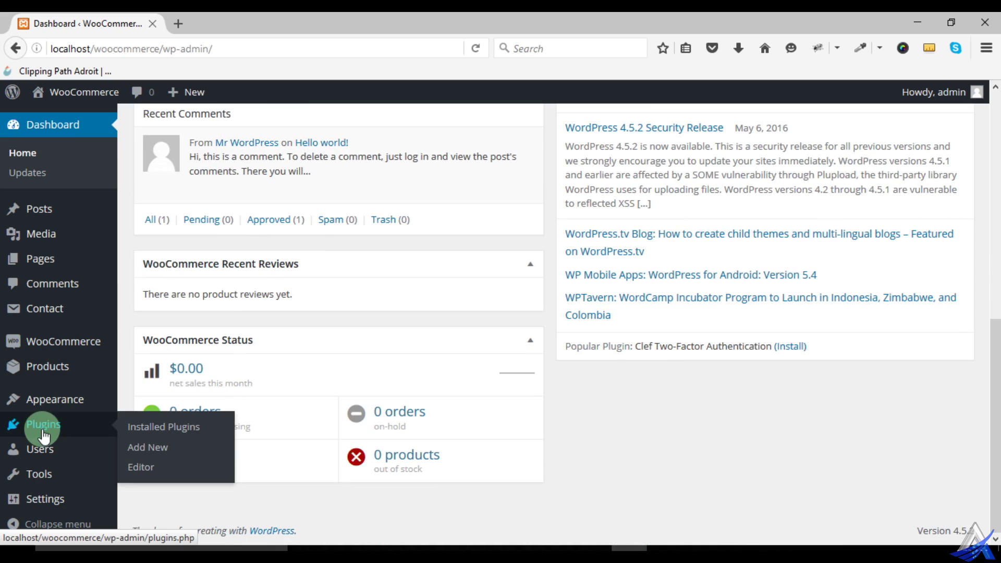
pyautogui.moveTo(45, 498)
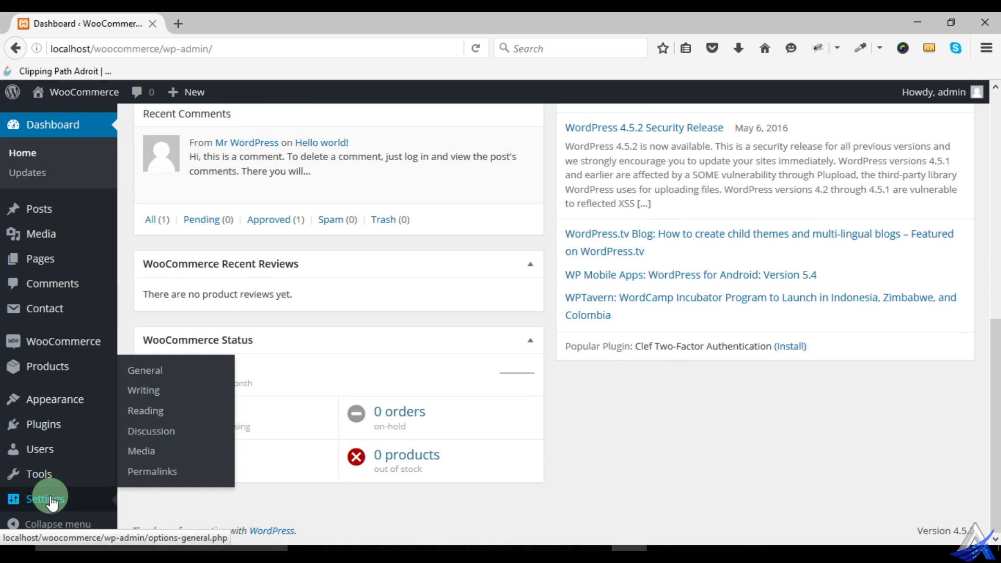
pyautogui.moveTo(60, 473)
pyautogui.click(142, 455)
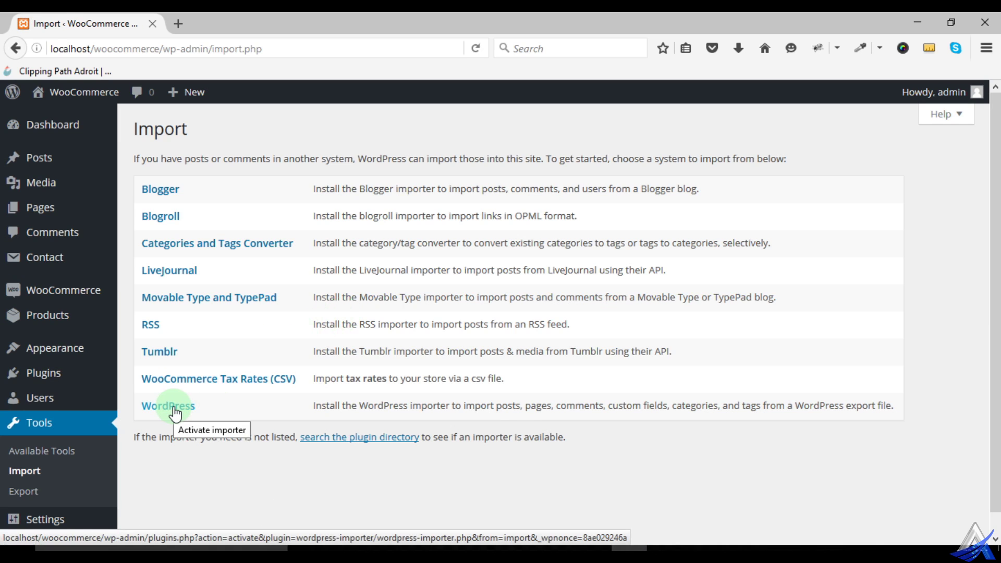
pyautogui.click(175, 412)
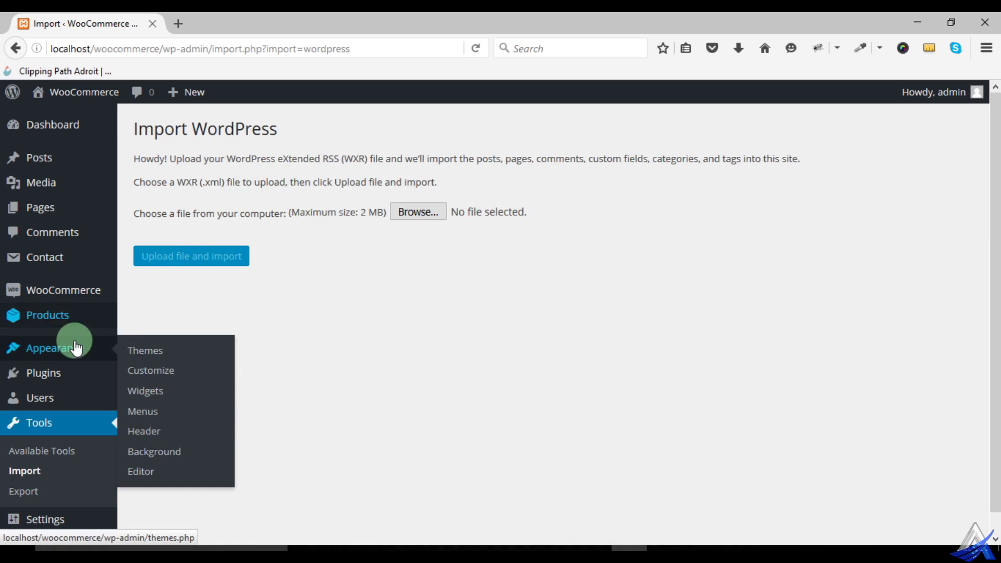
# - Open the installed plugins in a separate browser tab, check the WordPress Importer entry, and return to the import page
pyautogui.moveTo(108, 374)
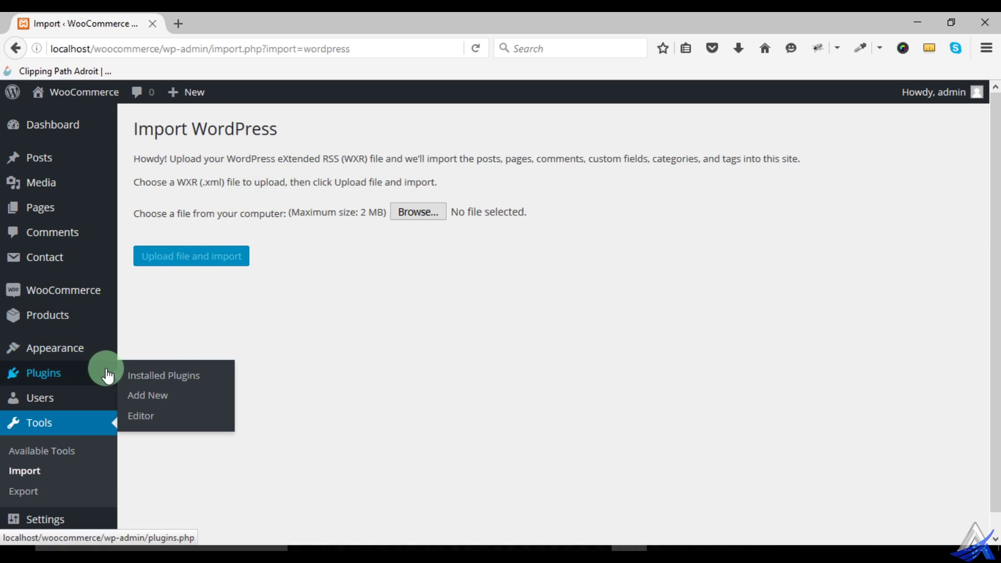
pyautogui.rightClick(143, 382)
pyautogui.click(156, 386)
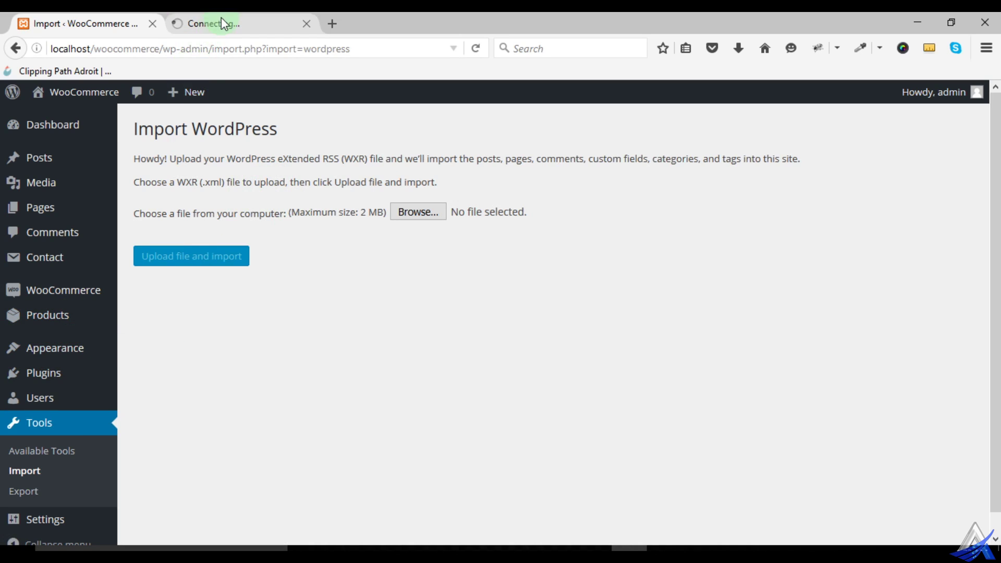
pyautogui.click(221, 23)
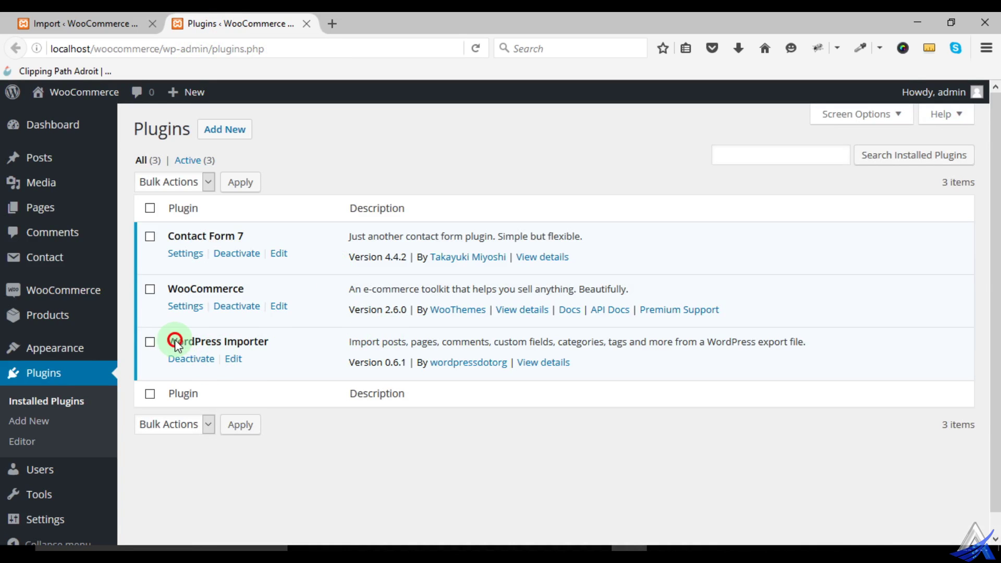
pyautogui.moveTo(173, 339); pyautogui.dragTo(282, 342)
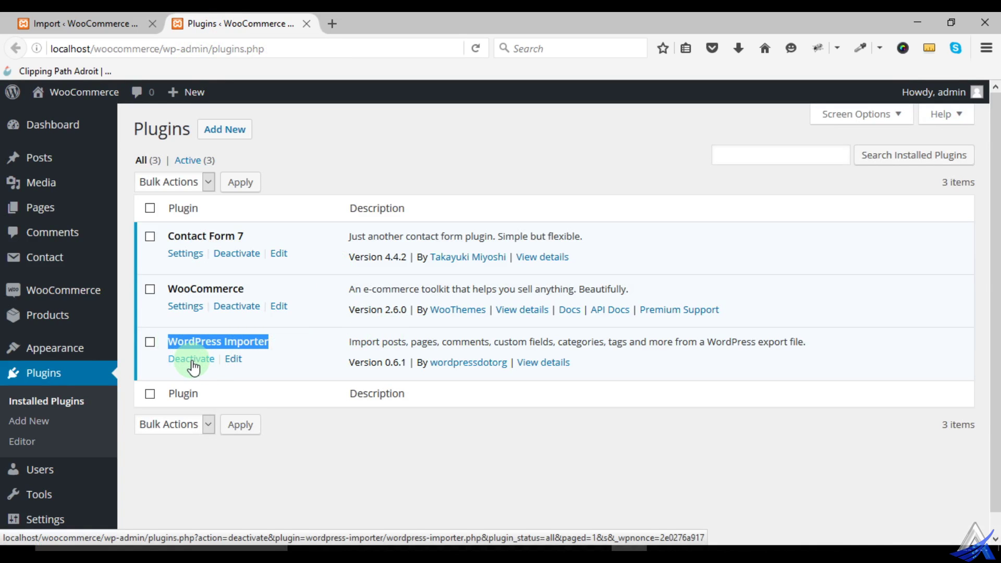
pyautogui.click(122, 27)
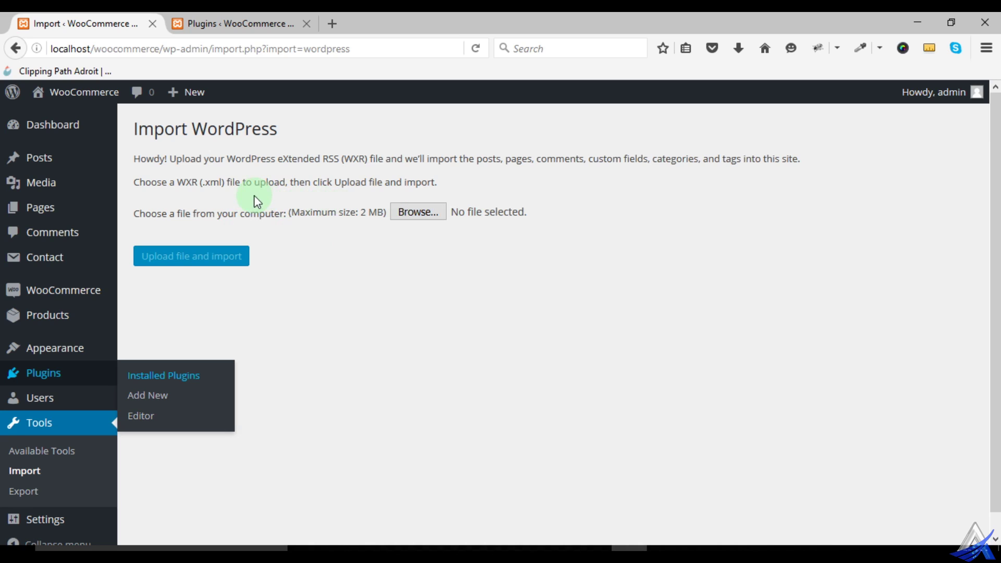
# - Highlight the .xml file requirement, switch to File Explorer, and open the folder C:\xampp\htdocs\woocommerce
pyautogui.moveTo(201, 185); pyautogui.dragTo(228, 190)
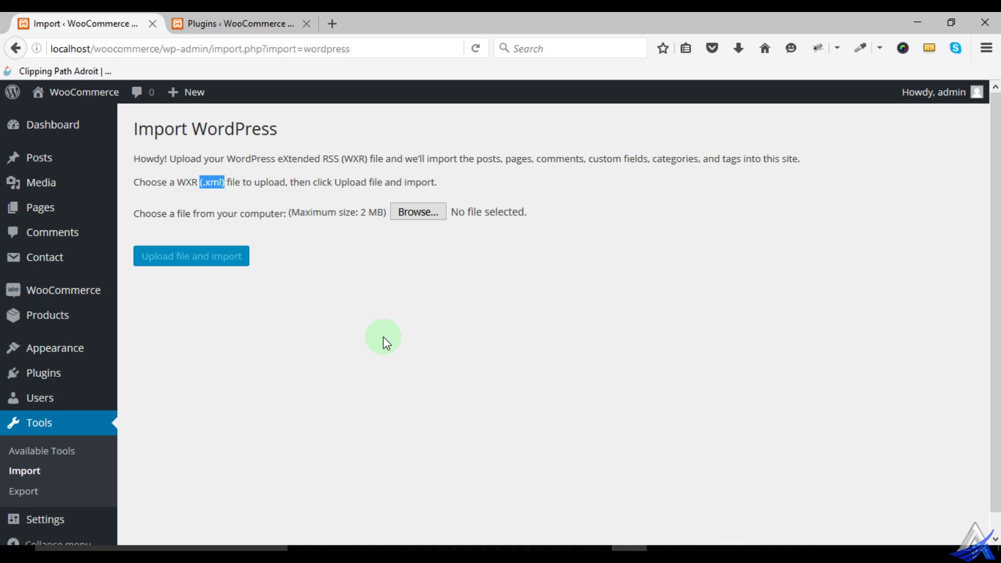
pyautogui.click(377, 546)
pyautogui.click(77, 415)
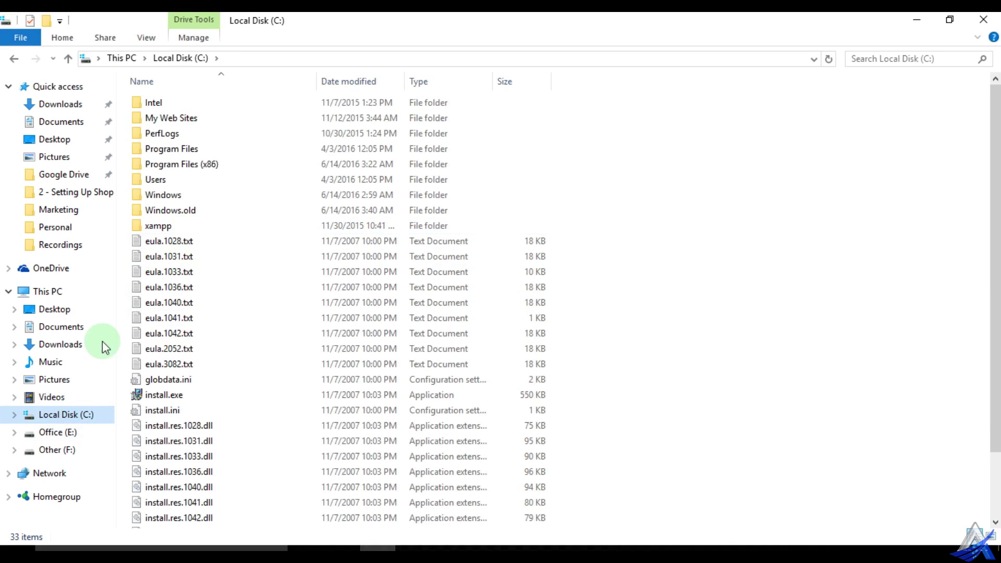
pyautogui.doubleClick(167, 226)
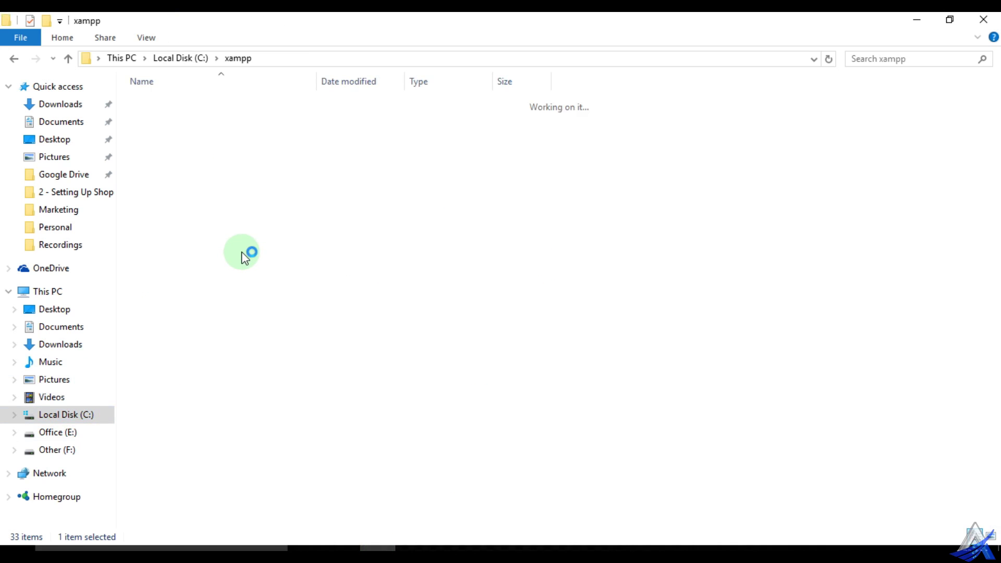
pyautogui.doubleClick(186, 179)
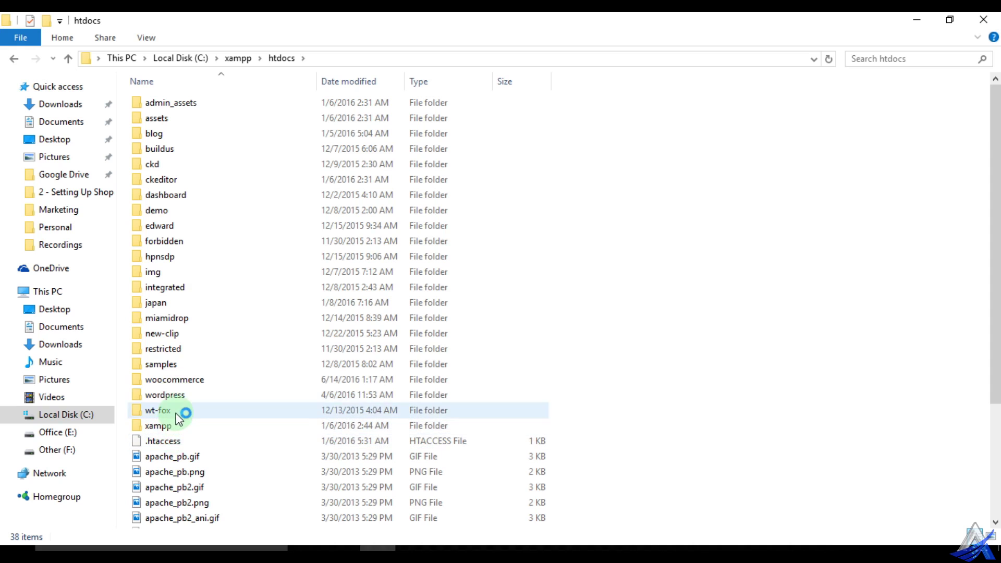
pyautogui.click(183, 382)
pyautogui.doubleClick(182, 380)
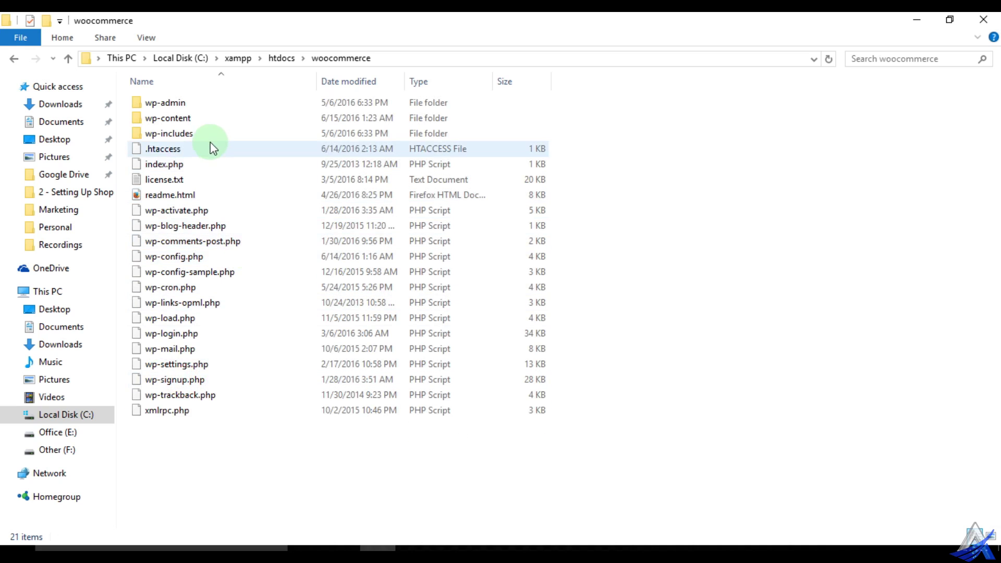
# - Browse within the site folder to wp-content\plugins\woocommerce\dummy-data
pyautogui.click(208, 118)
pyautogui.doubleClick(208, 119)
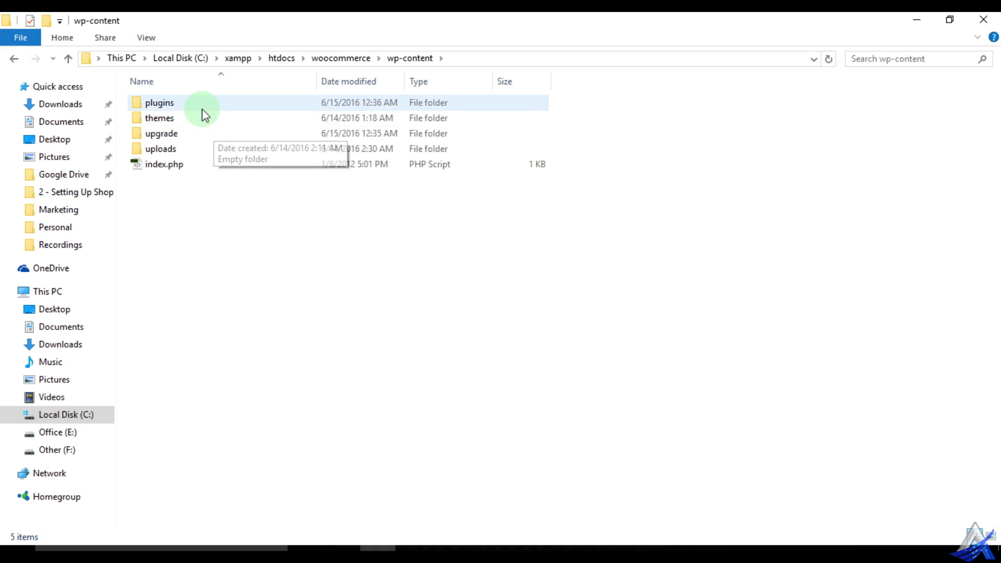
pyautogui.doubleClick(192, 104)
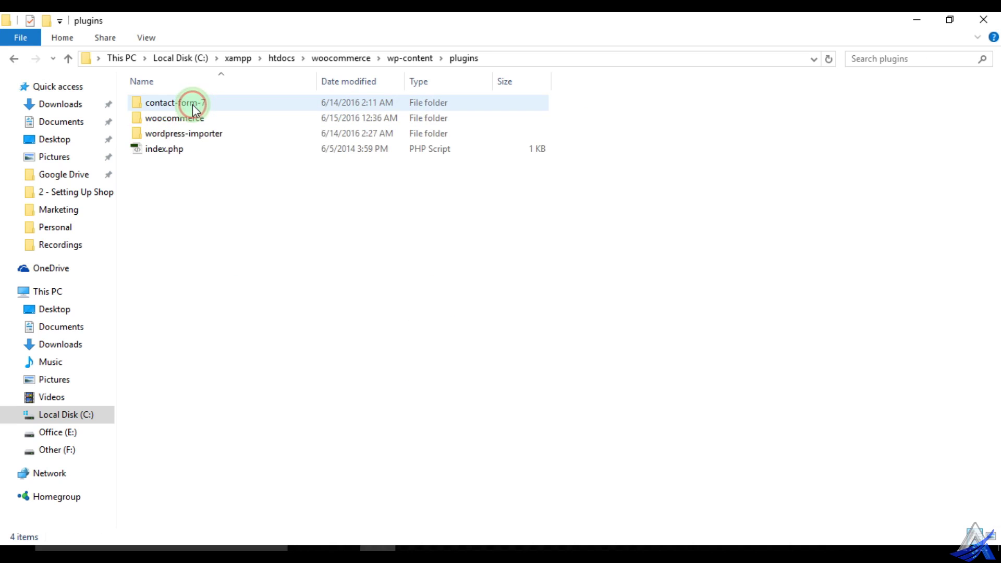
pyautogui.doubleClick(193, 120)
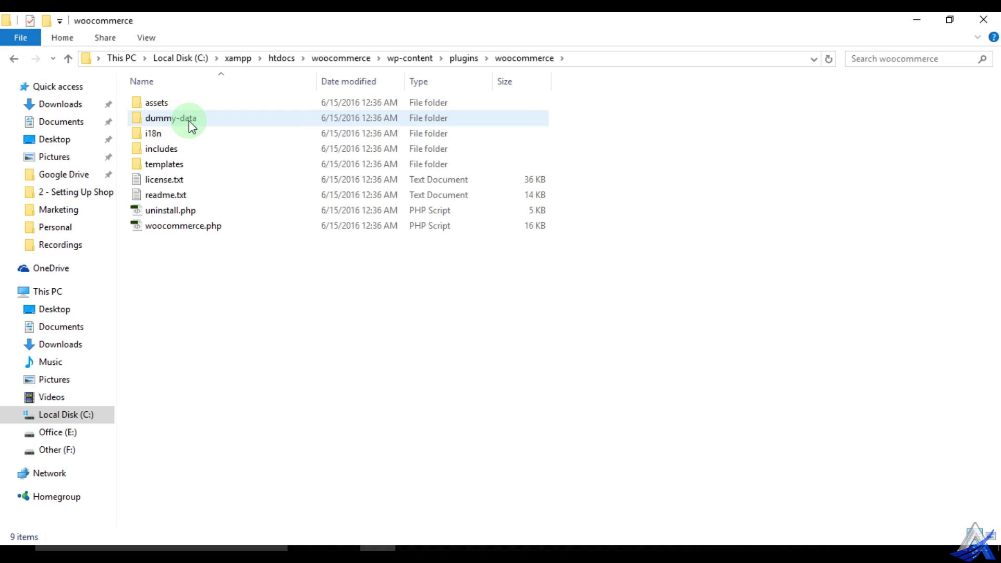
pyautogui.doubleClick(188, 121)
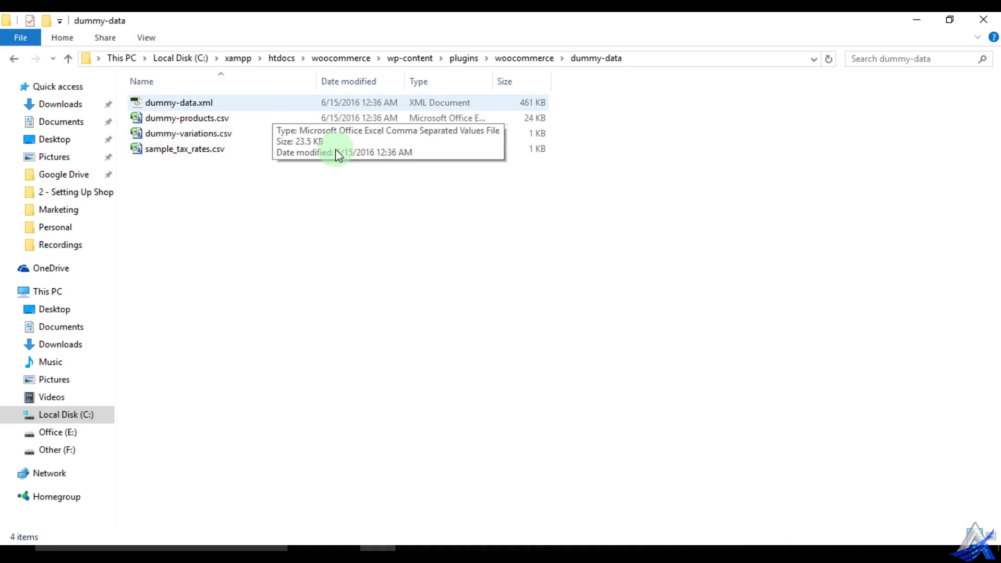
# - Return to the browser and upload dummy-data.xml from the WooCommerce plugin's dummy-data folder to the importer
pyautogui.click(637, 545)
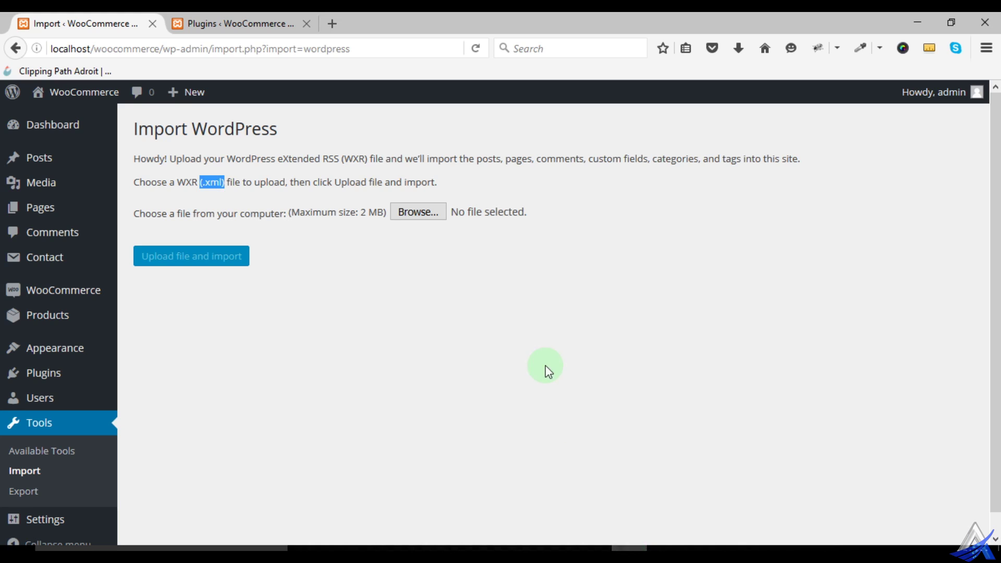
pyautogui.click(417, 213)
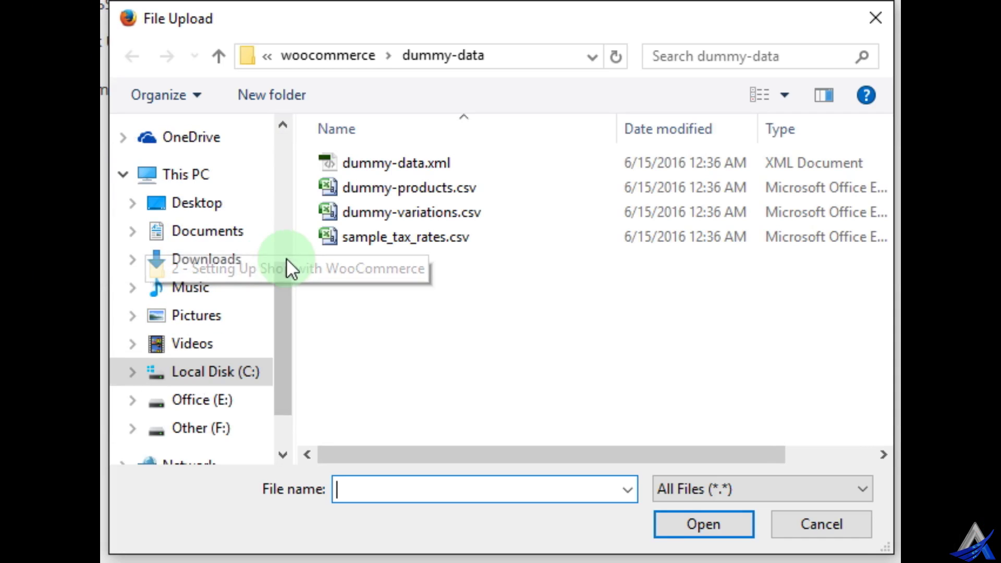
pyautogui.doubleClick(379, 164)
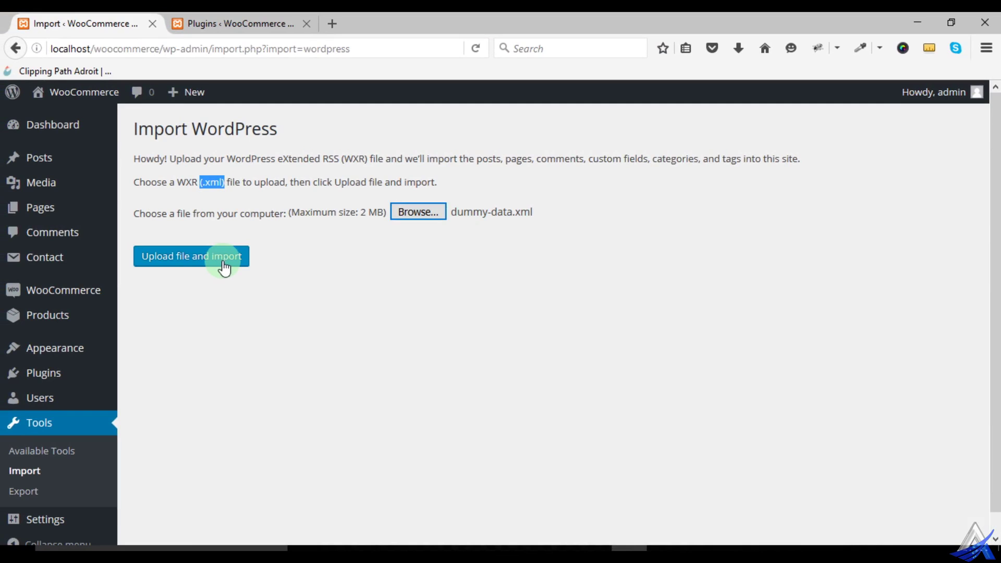
pyautogui.click(222, 262)
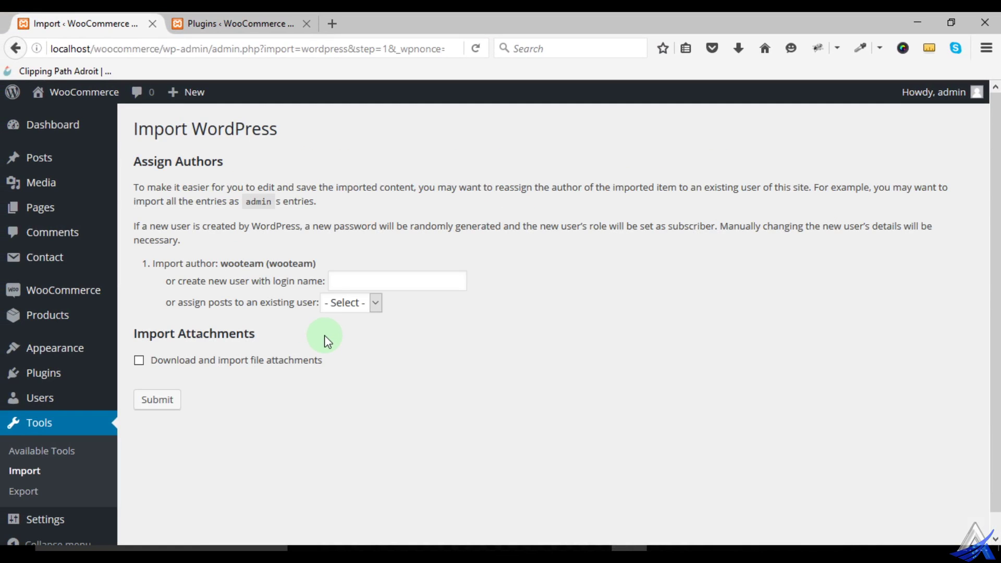
# - Assign the imported posts to the existing user admin, include downloading of file attachments, and submit the import
pyautogui.click(341, 308)
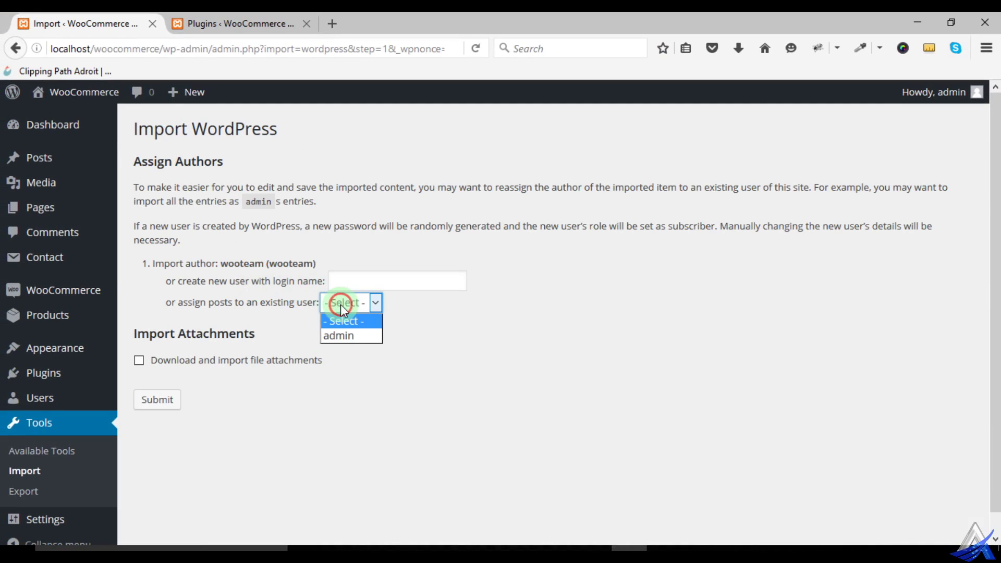
pyautogui.click(352, 340)
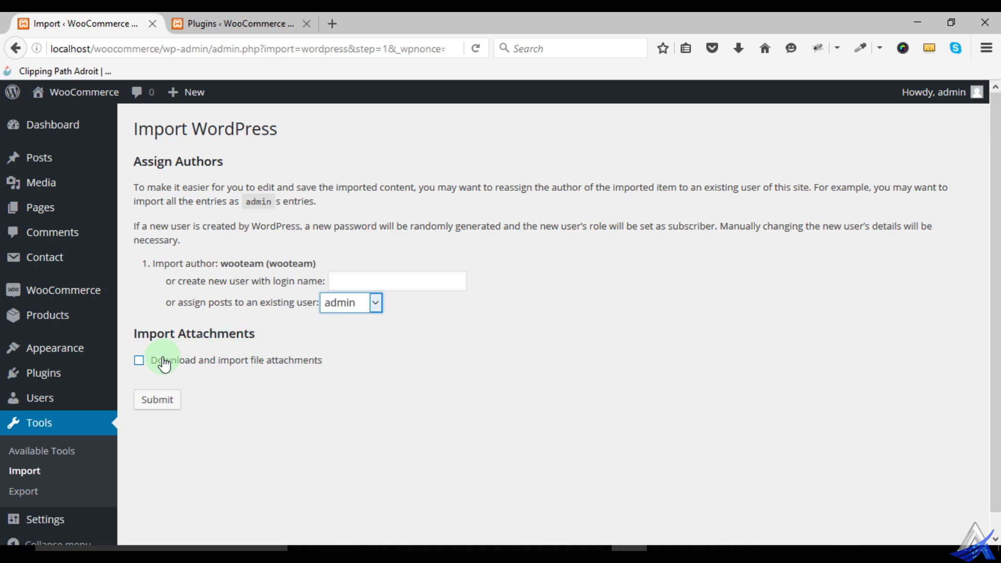
pyautogui.click(144, 366)
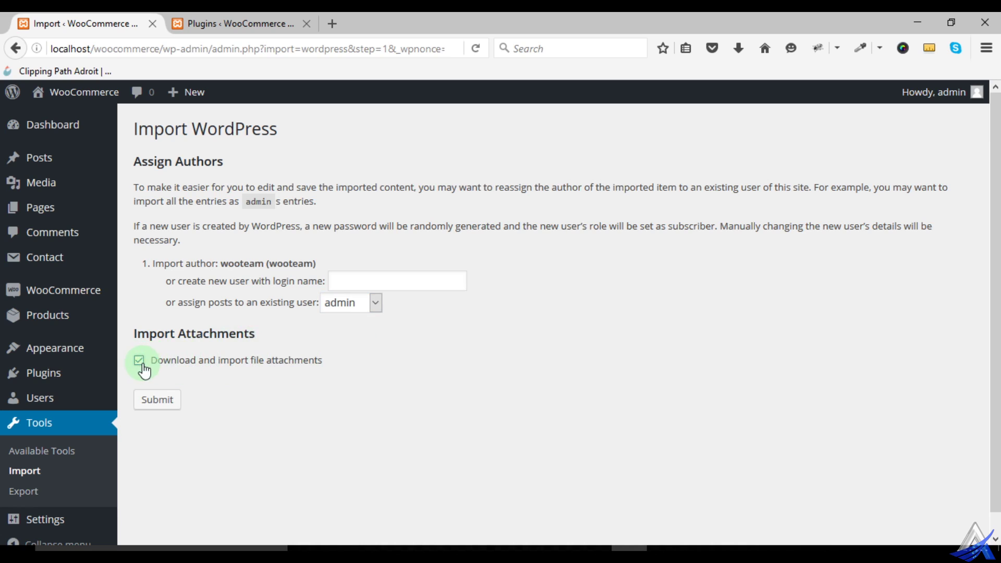
pyautogui.click(159, 400)
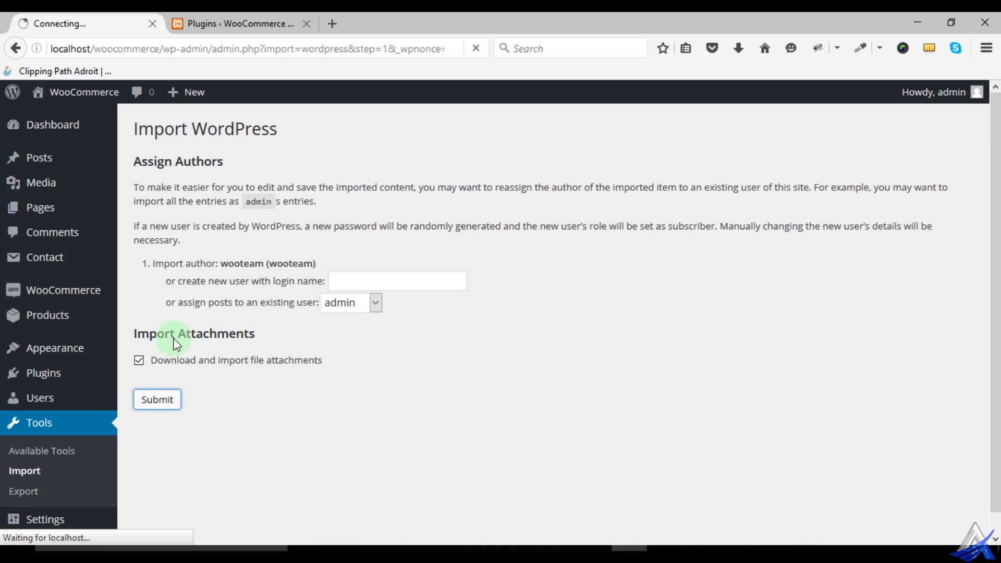
pyautogui.click(180, 360)
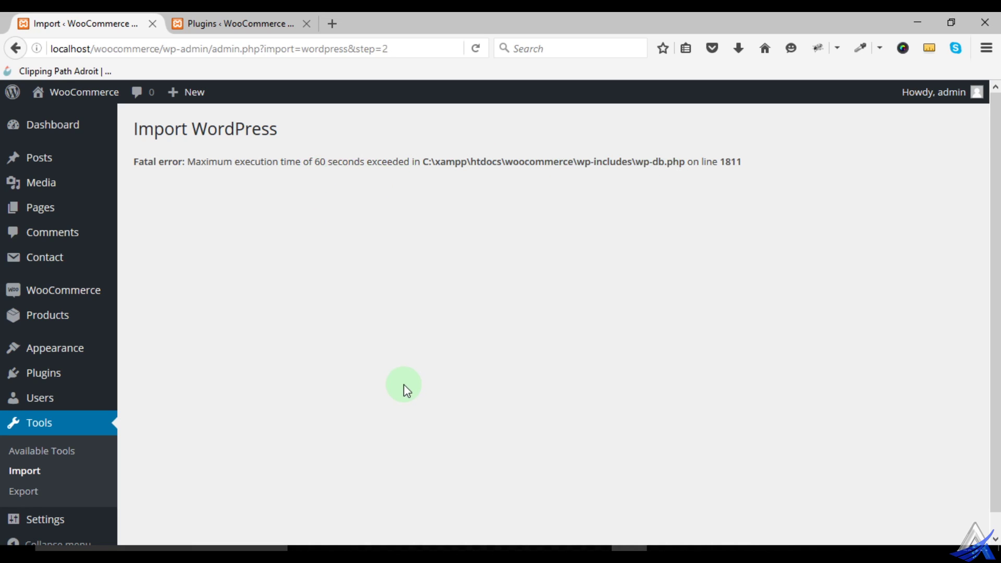
# - Open the store's product list and examine the imported products, including their prices and categories
pyautogui.scroll(-1, 412, 391)
pyautogui.scroll(1, 398, 400)
pyautogui.click(63, 317)
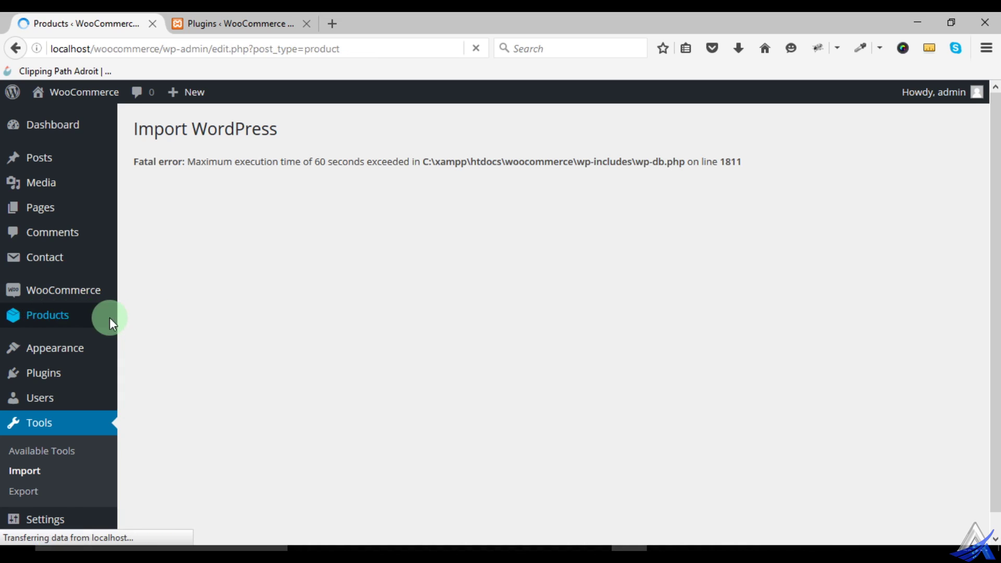
pyautogui.scroll(-3, 317, 355)
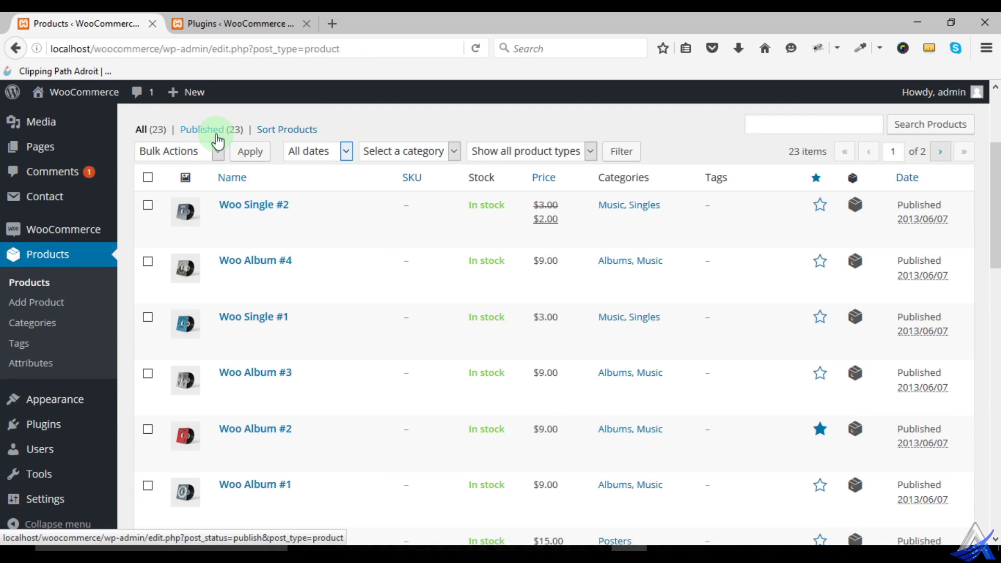
pyautogui.scroll(-6, 398, 302)
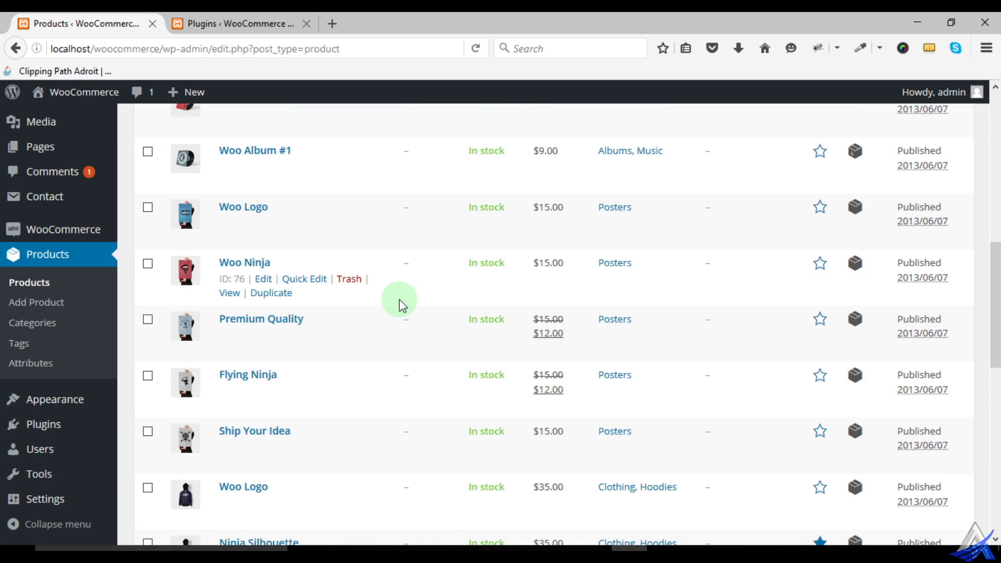
pyautogui.scroll(-10, 400, 305)
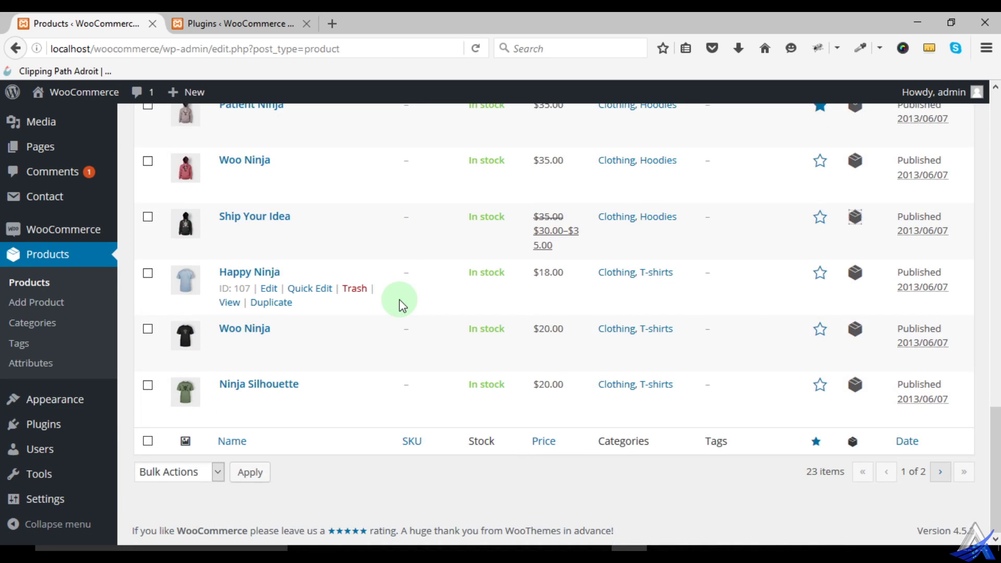
pyautogui.scroll(10, 412, 346)
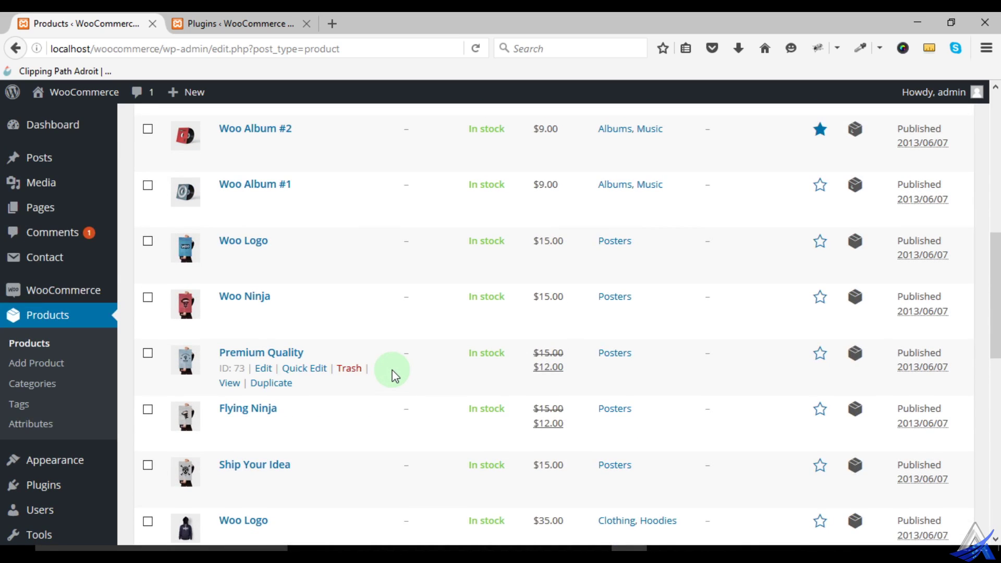
pyautogui.scroll(3, 328, 351)
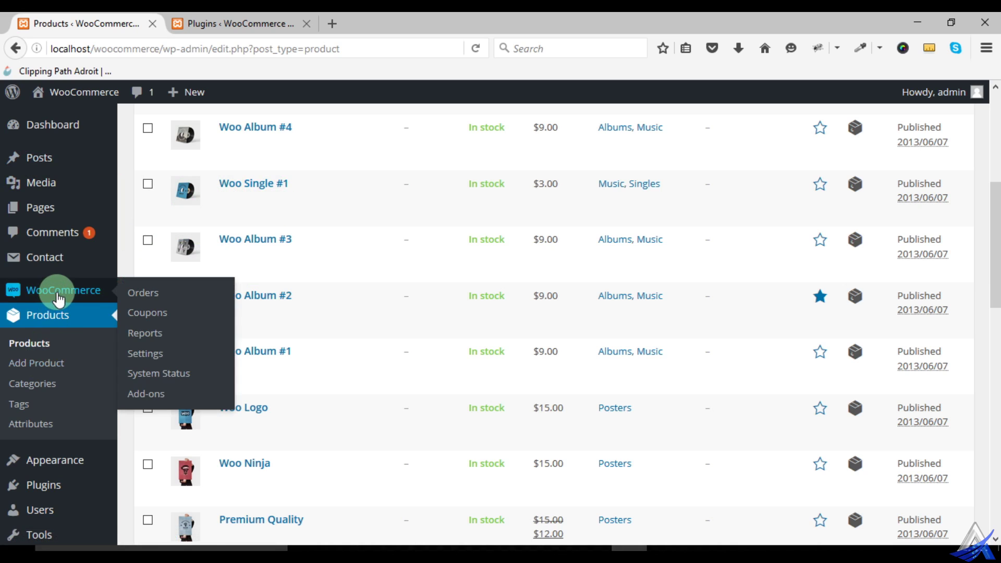
pyautogui.moveTo(70, 308)
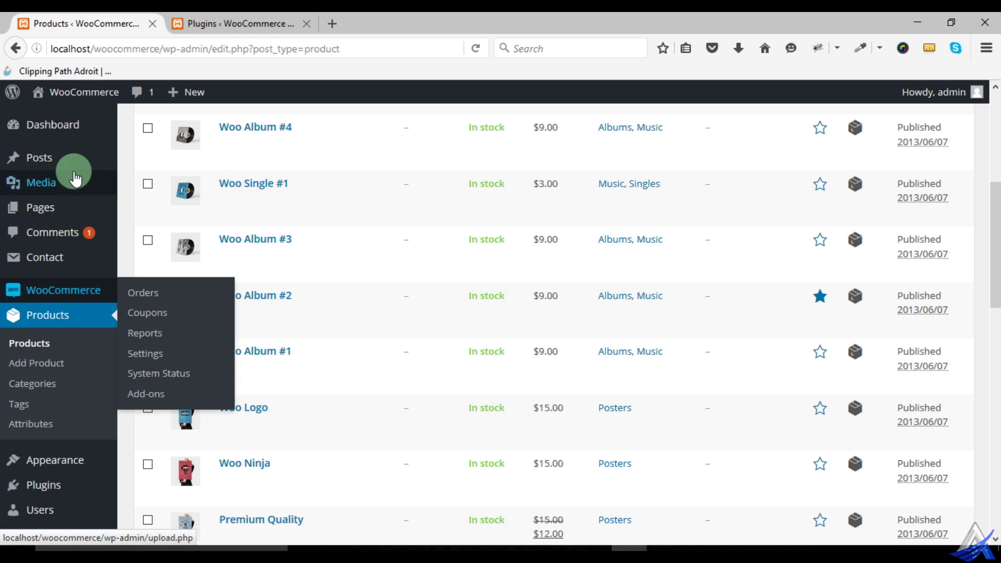
# - Open the site's front page in a new tab, close the Plugins tab, and view the home page content
pyautogui.moveTo(83, 94)
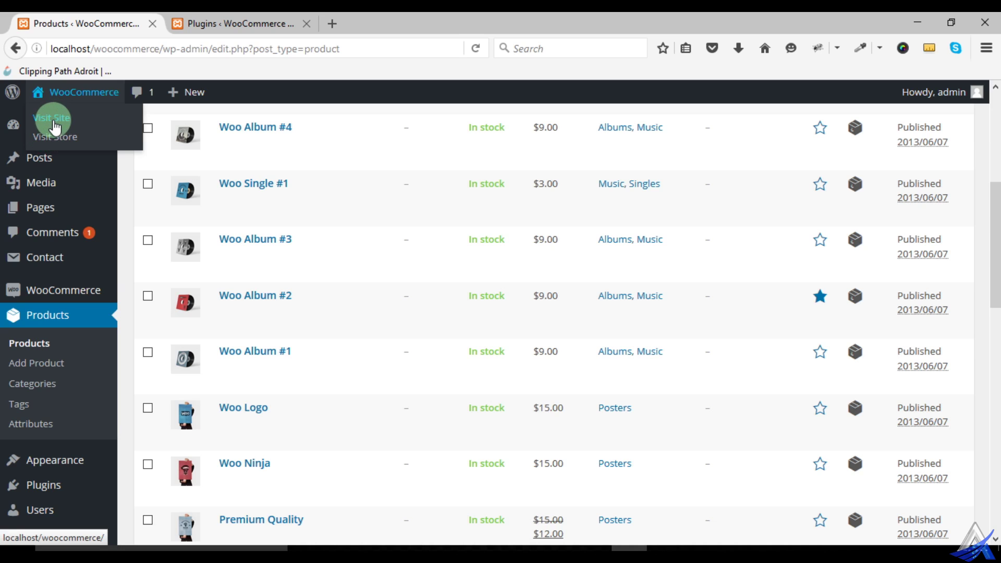
pyautogui.rightClick(56, 125)
pyautogui.click(84, 132)
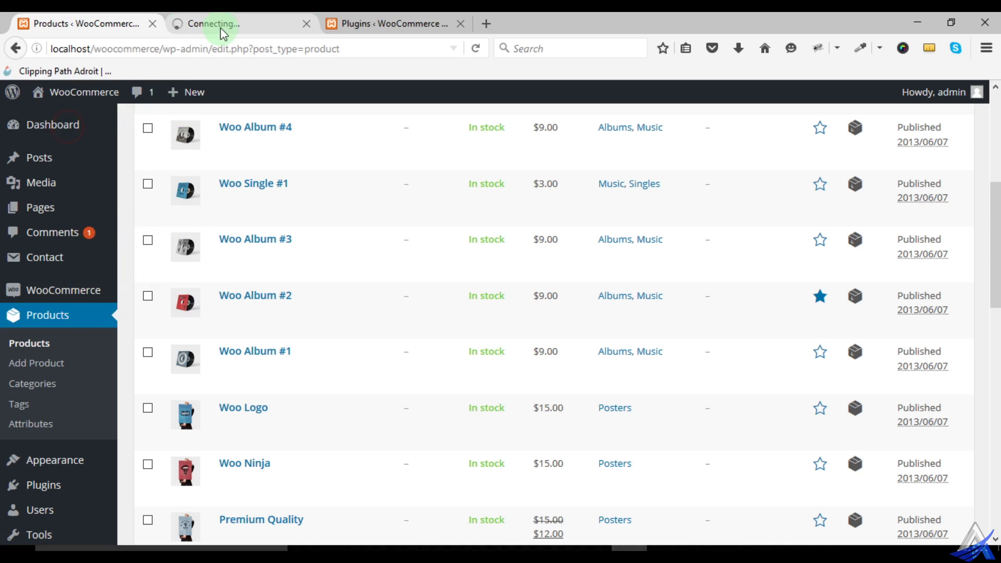
pyautogui.click(230, 23)
pyautogui.click(462, 23)
pyautogui.click(460, 23)
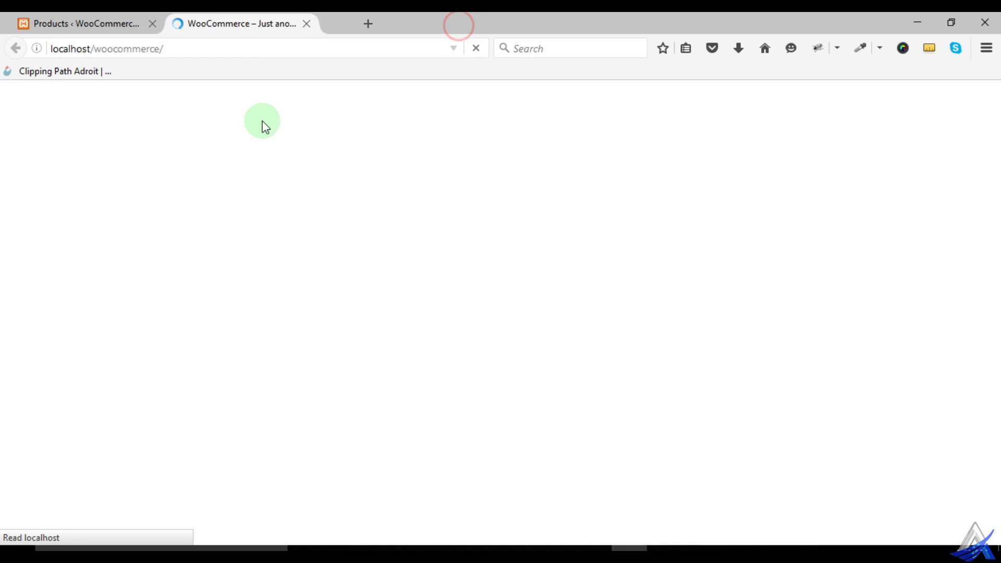
pyautogui.scroll(-5, 495, 269)
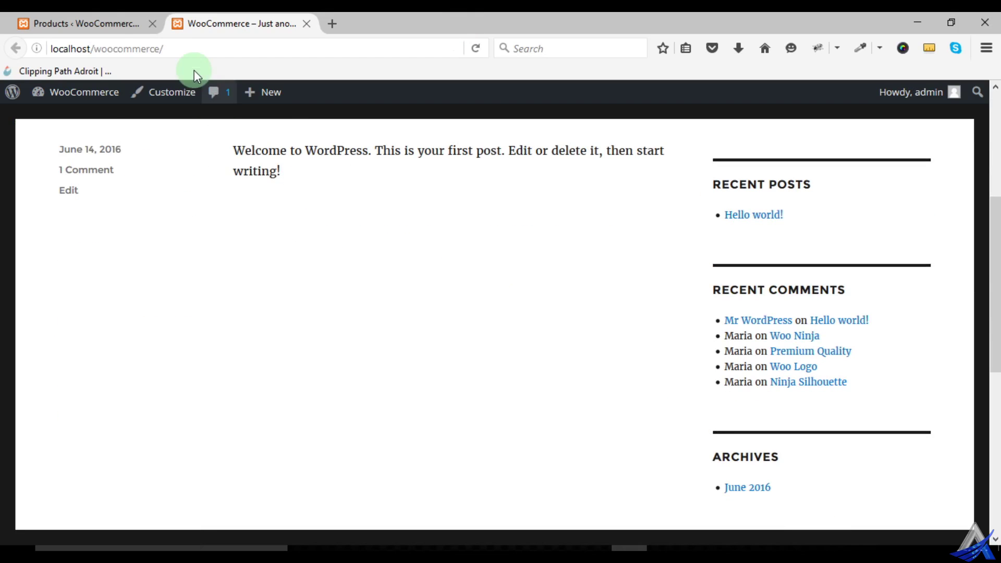
# - Open the store's shop page from the admin area in its own tab, keeping the front page open
pyautogui.click(115, 27)
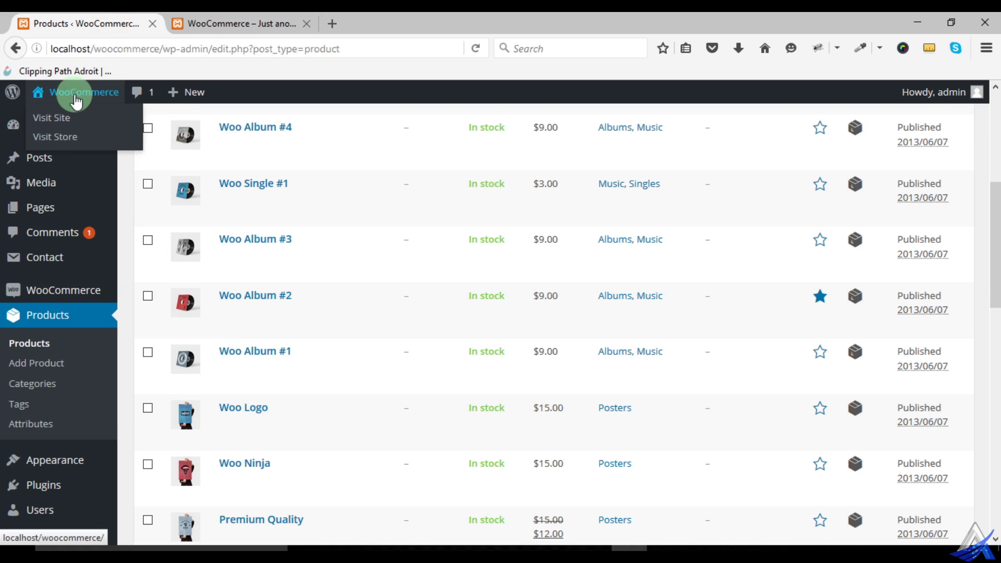
pyautogui.rightClick(62, 138)
pyautogui.click(86, 147)
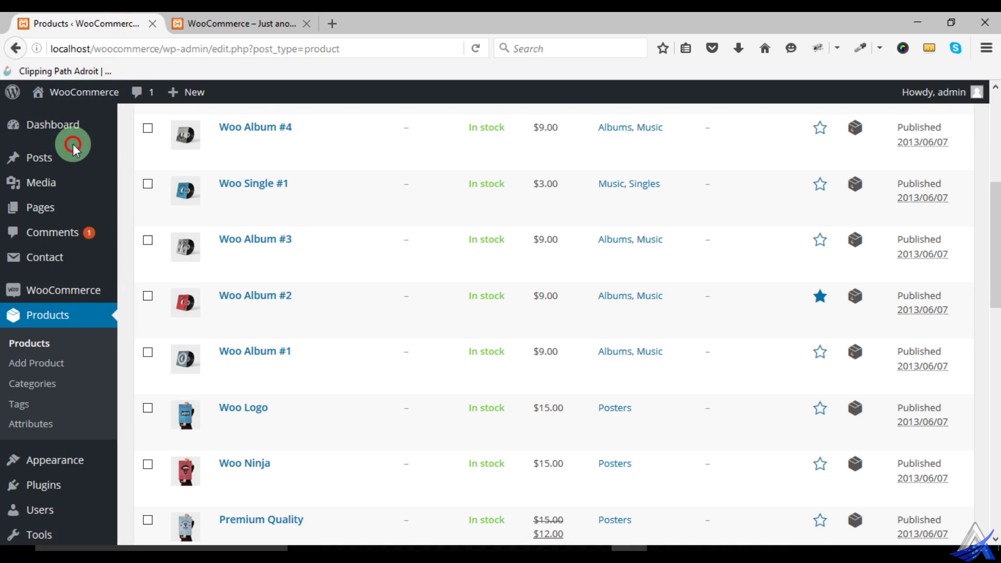
pyautogui.click(255, 21)
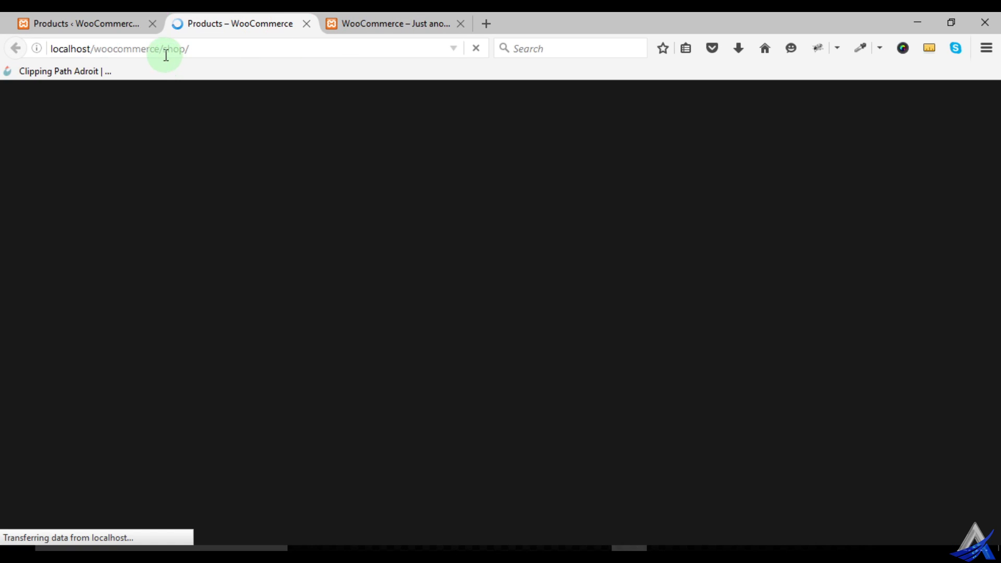
pyautogui.click(395, 20)
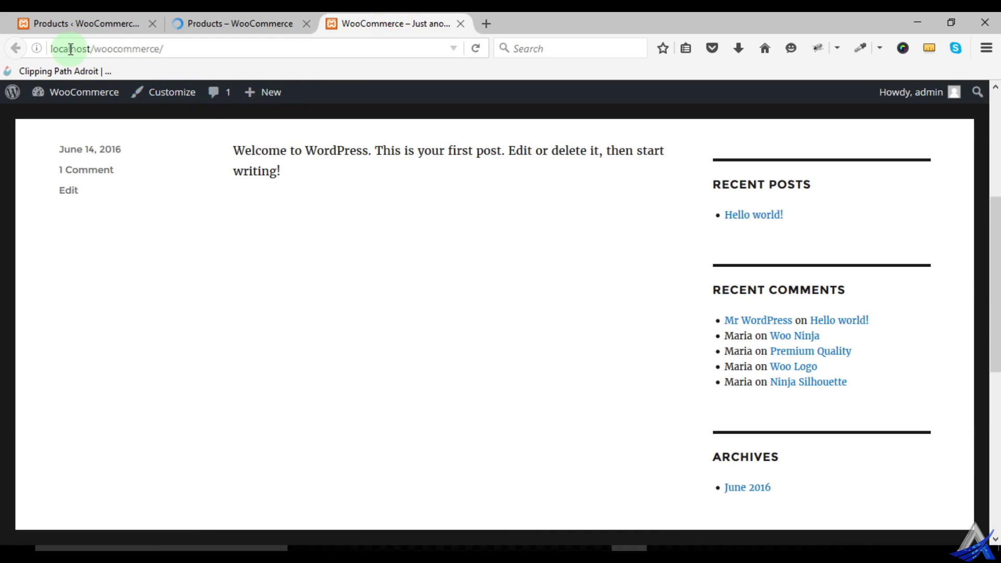
pyautogui.click(224, 22)
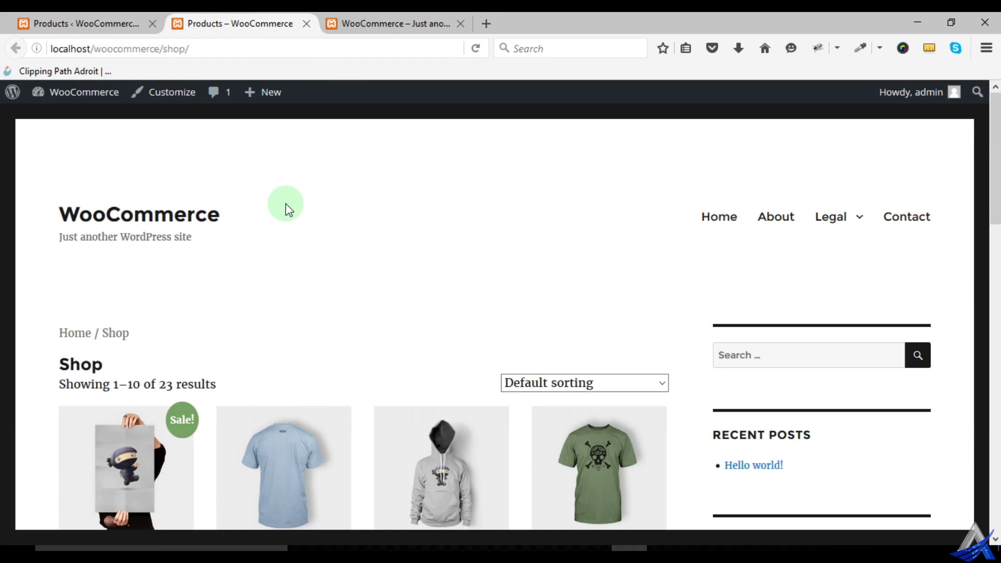
# - Examine the imported products on the shop page, including their images, ratings, prices and sale badges
pyautogui.scroll(-10, 331, 241)
pyautogui.scroll(-10, 442, 262)
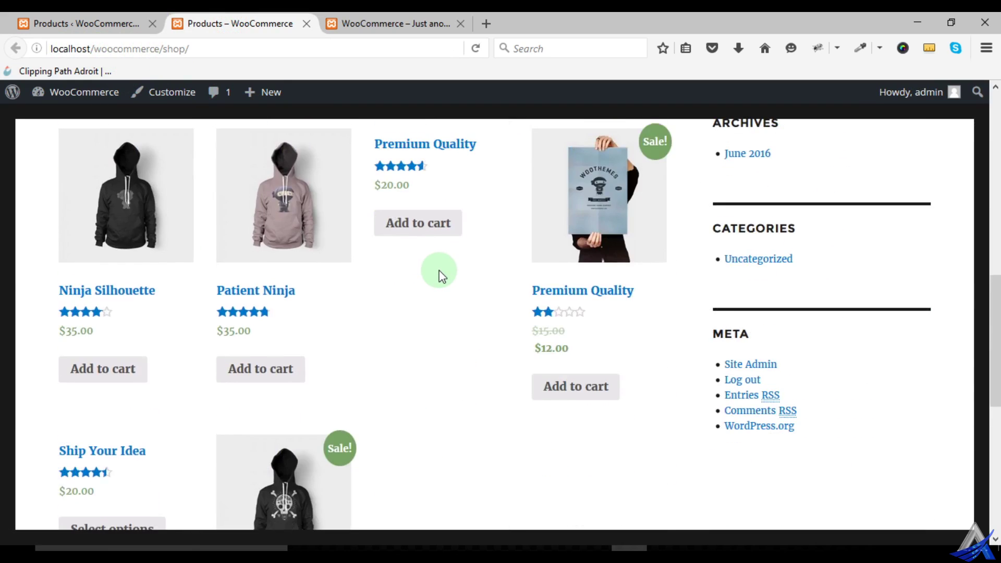
pyautogui.scroll(6, 441, 273)
pyautogui.scroll(10, 439, 271)
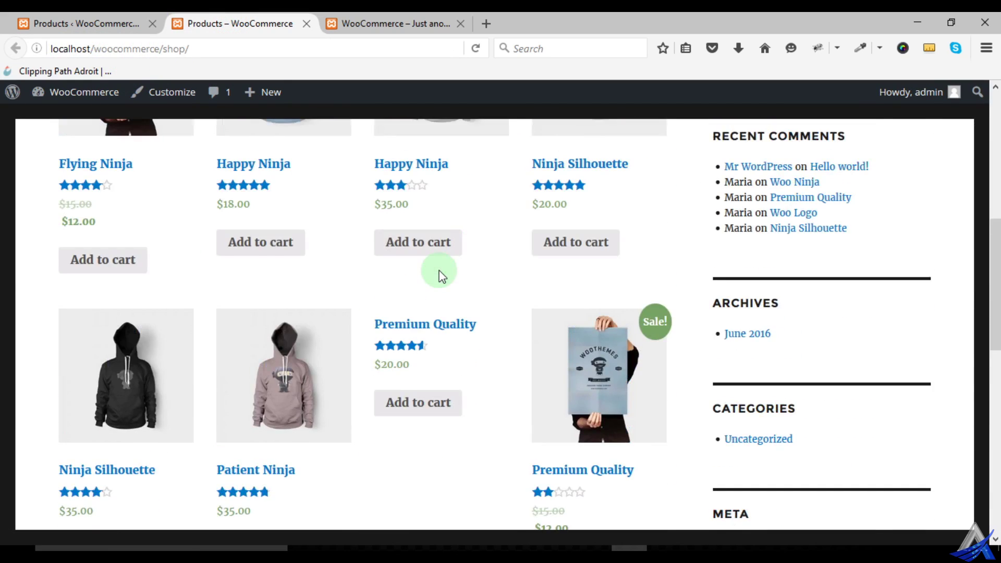
pyautogui.scroll(-8, 439, 271)
pyautogui.scroll(8, 439, 272)
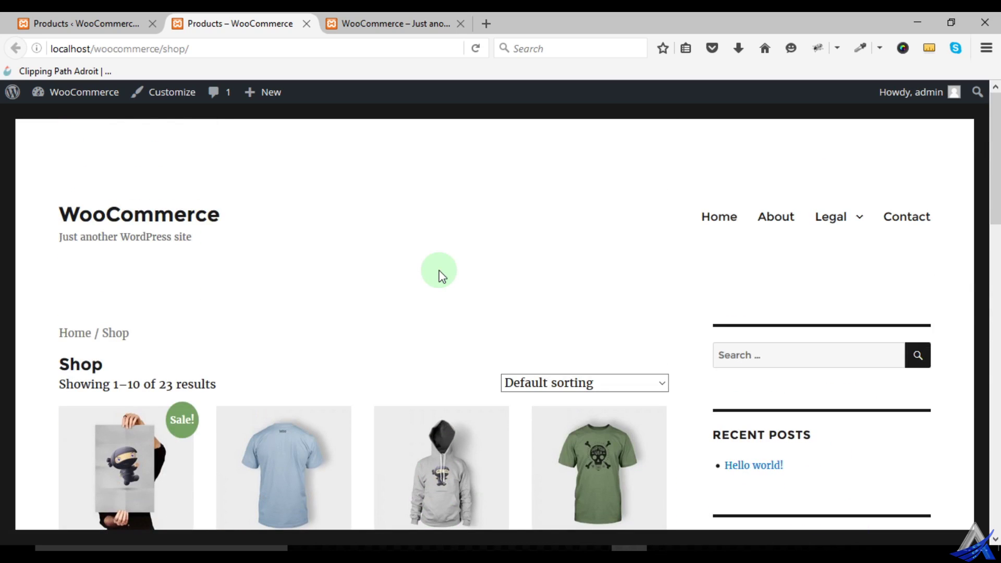
pyautogui.scroll(-10, 440, 273)
pyautogui.scroll(1, 443, 178)
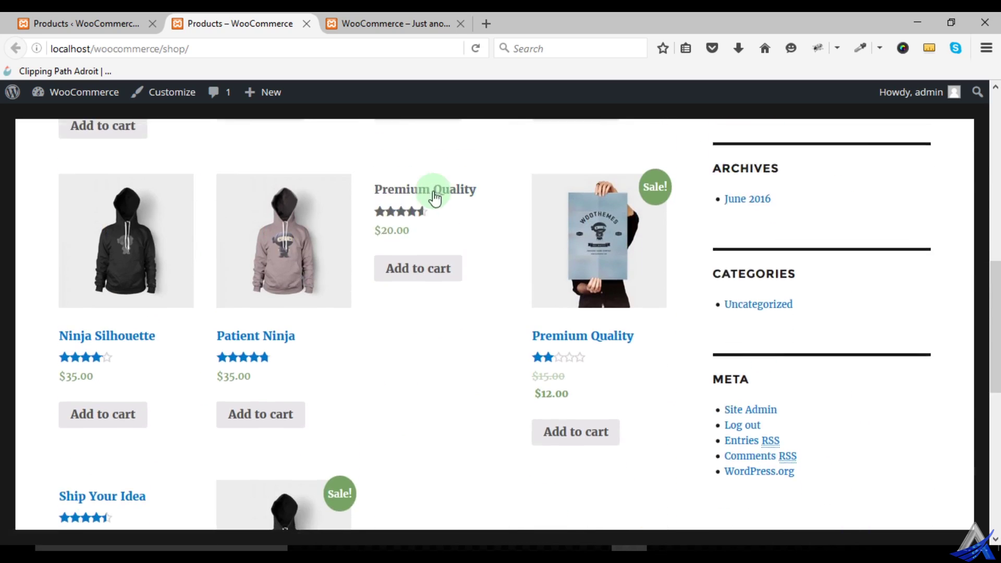
pyautogui.scroll(-3, 433, 248)
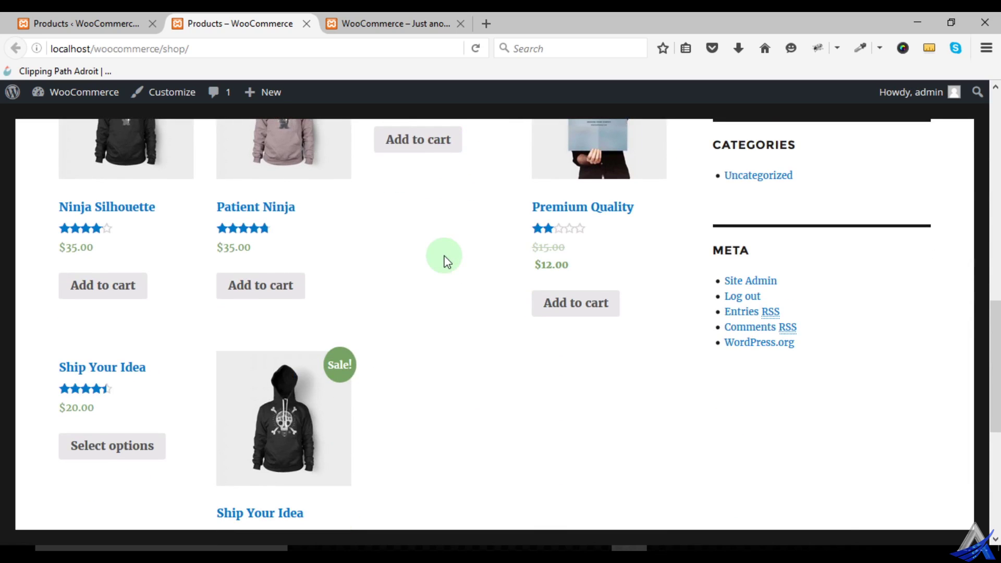
pyautogui.scroll(12, 440, 338)
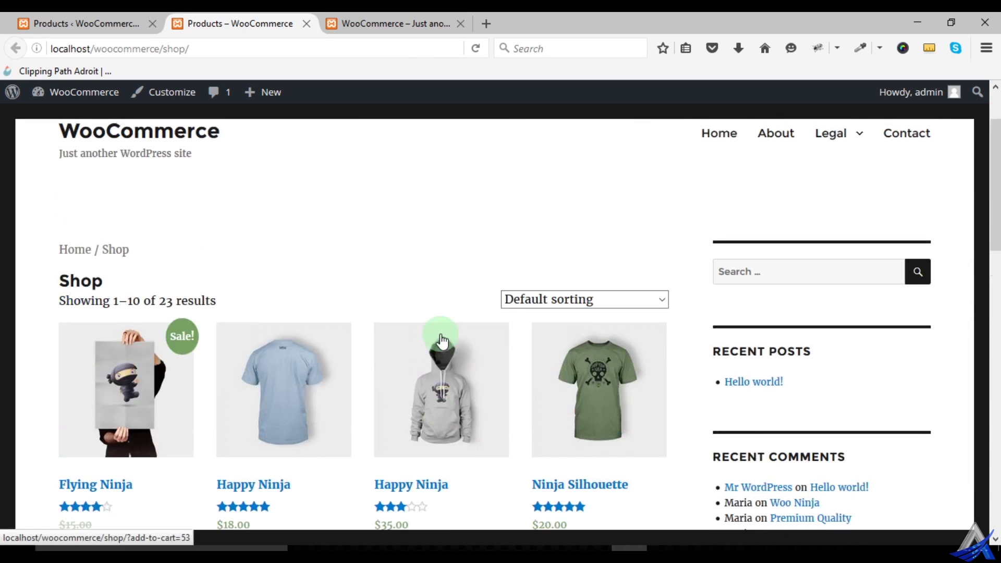
pyautogui.scroll(2, 440, 340)
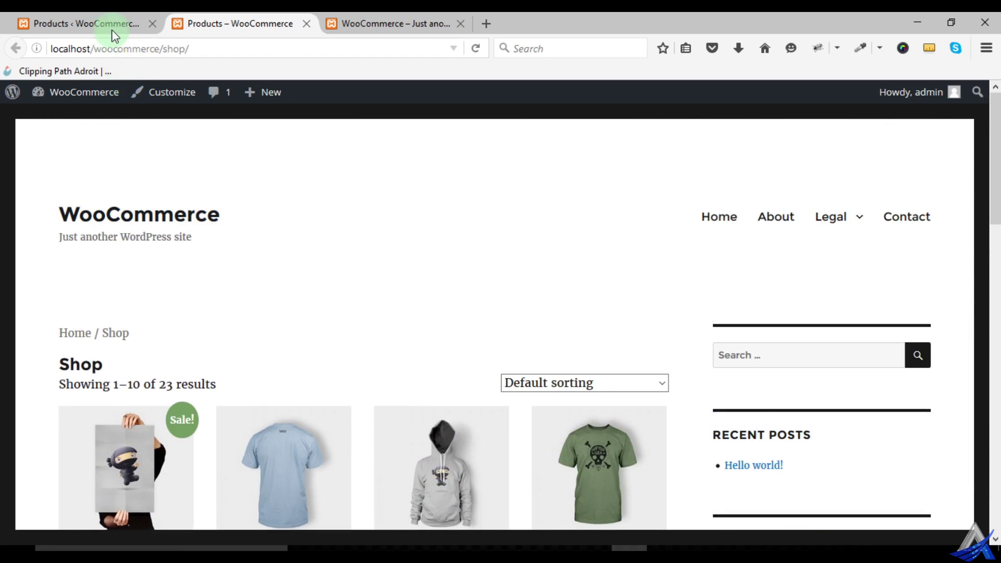
pyautogui.click(116, 27)
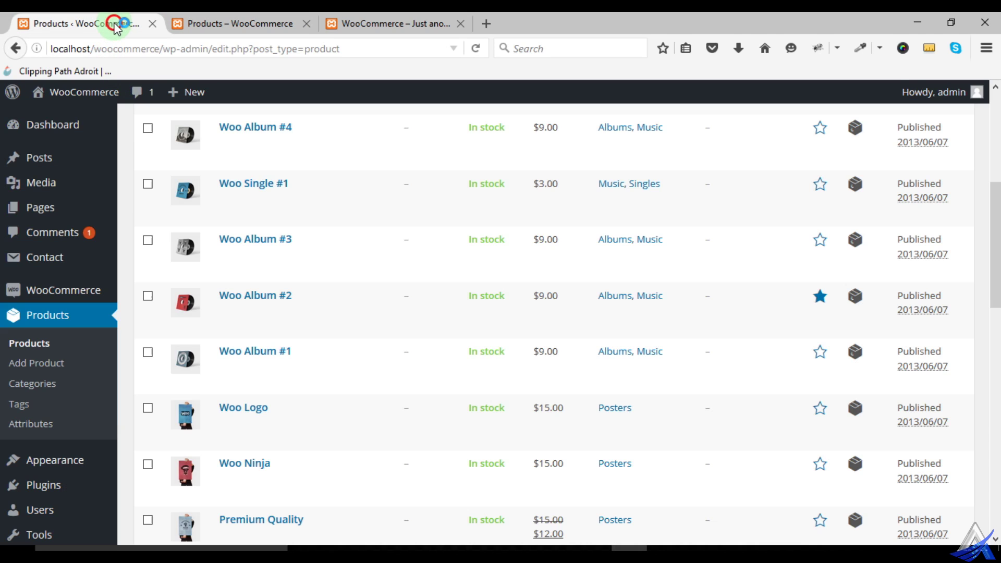
pyautogui.click(279, 27)
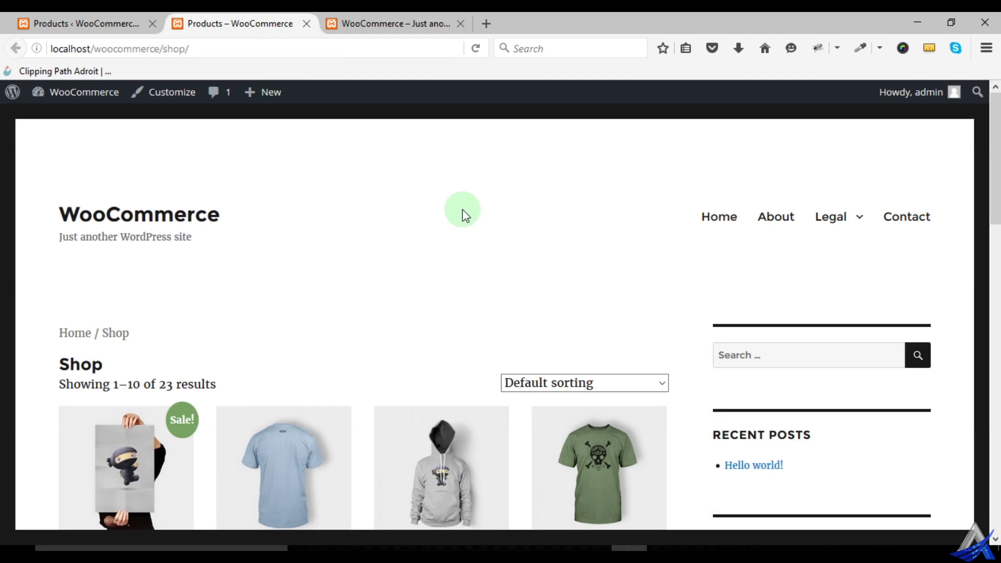
# - Open the admin list of all pages, examine the store pages in it, and compare the Shop entry with the live shop page
pyautogui.click(81, 15)
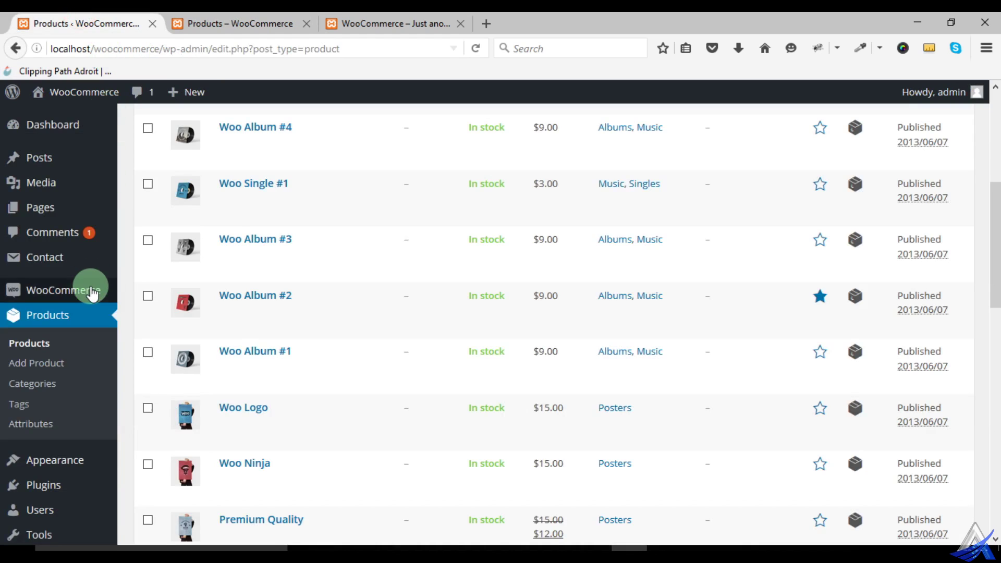
pyautogui.click(143, 211)
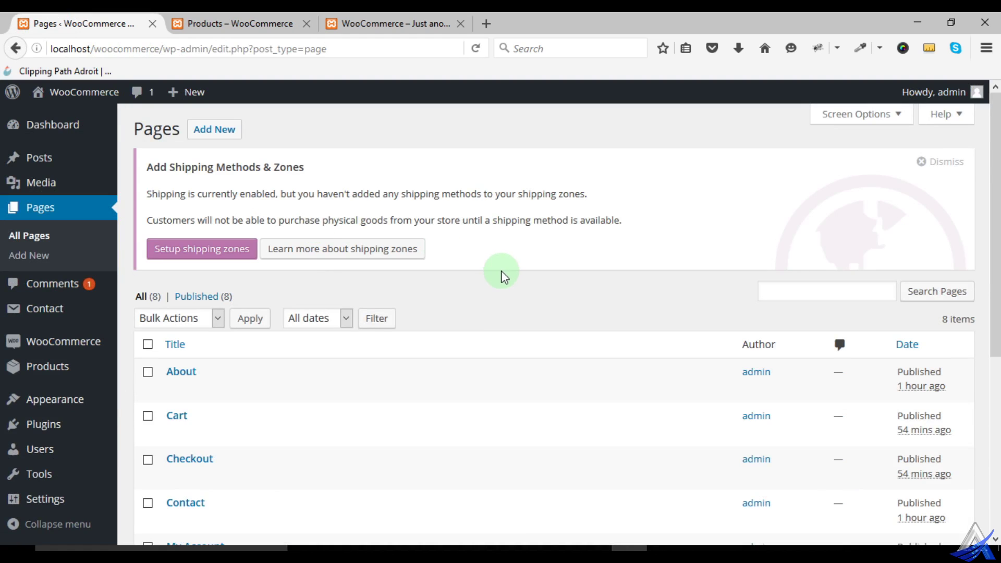
pyautogui.scroll(-3, 502, 271)
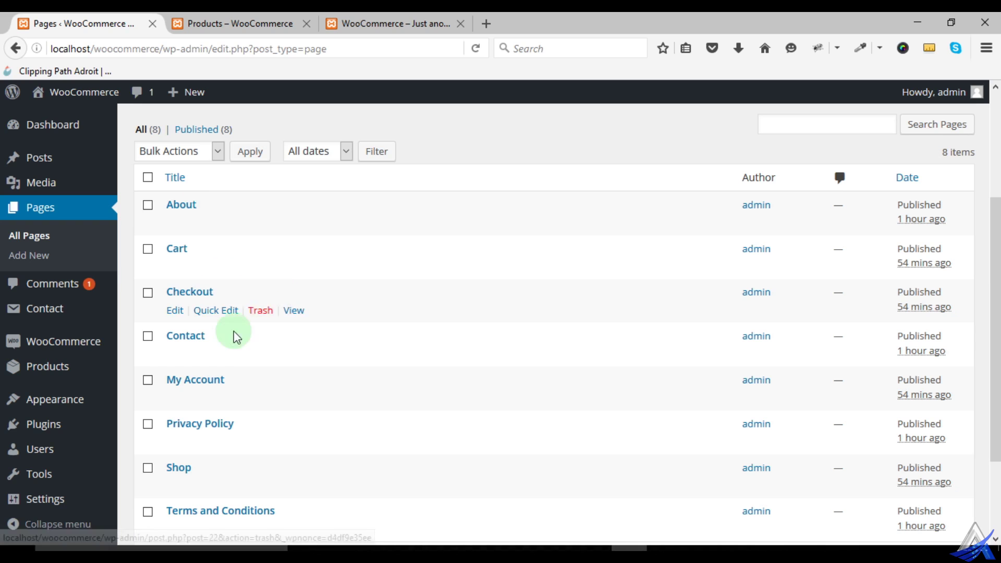
pyautogui.scroll(-2, 325, 364)
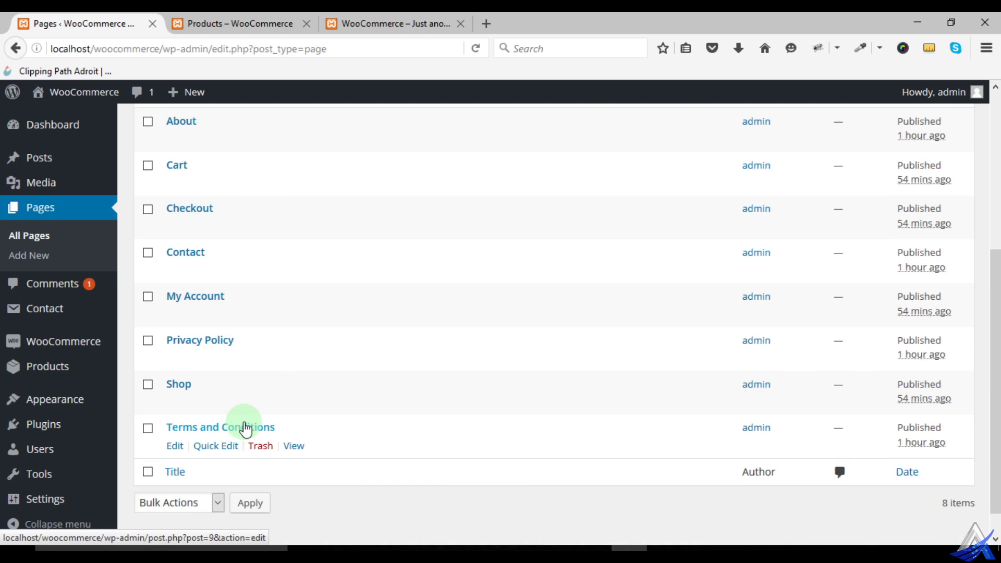
pyautogui.scroll(2, 300, 357)
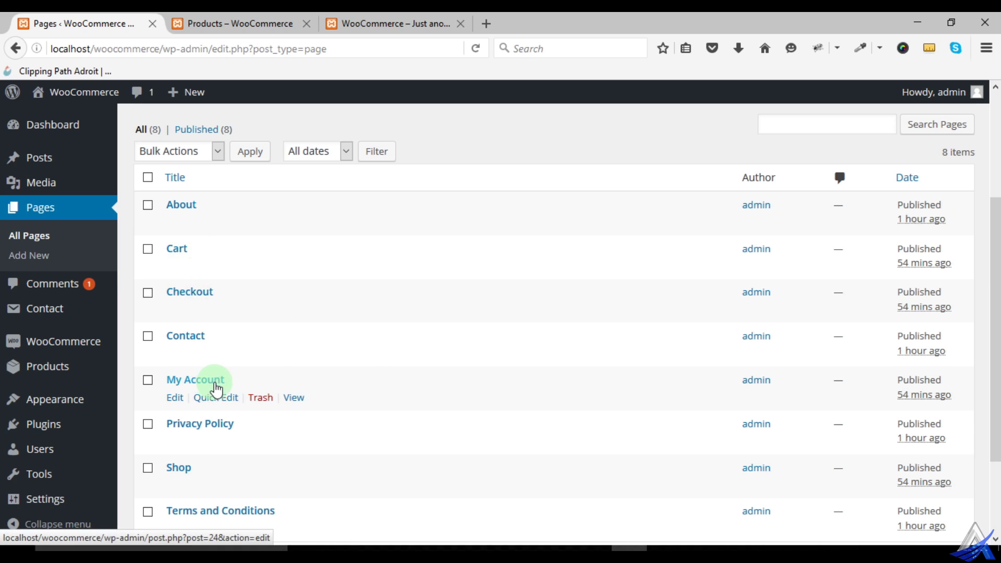
pyautogui.scroll(-2, 267, 361)
pyautogui.scroll(-2, 267, 361)
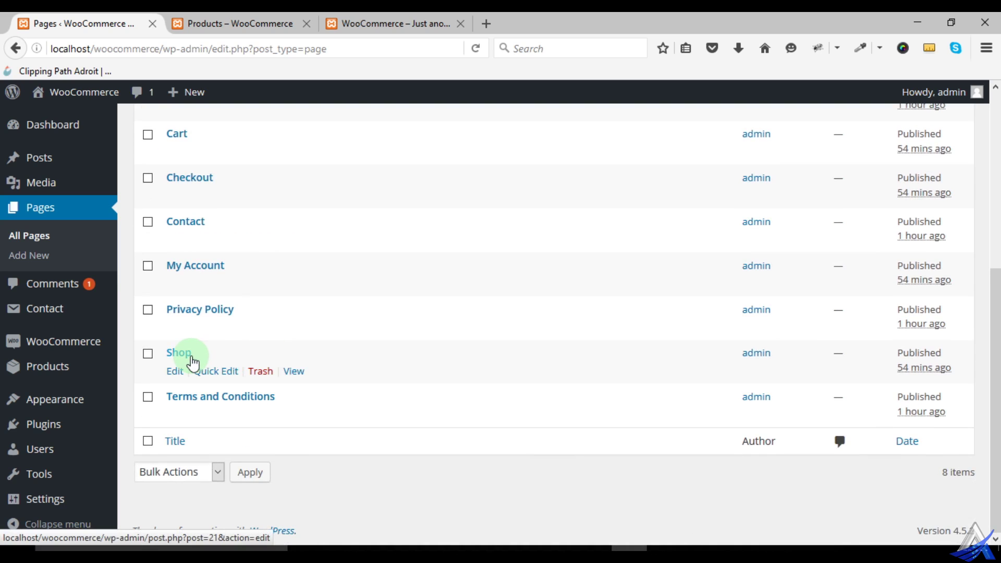
pyautogui.click(245, 21)
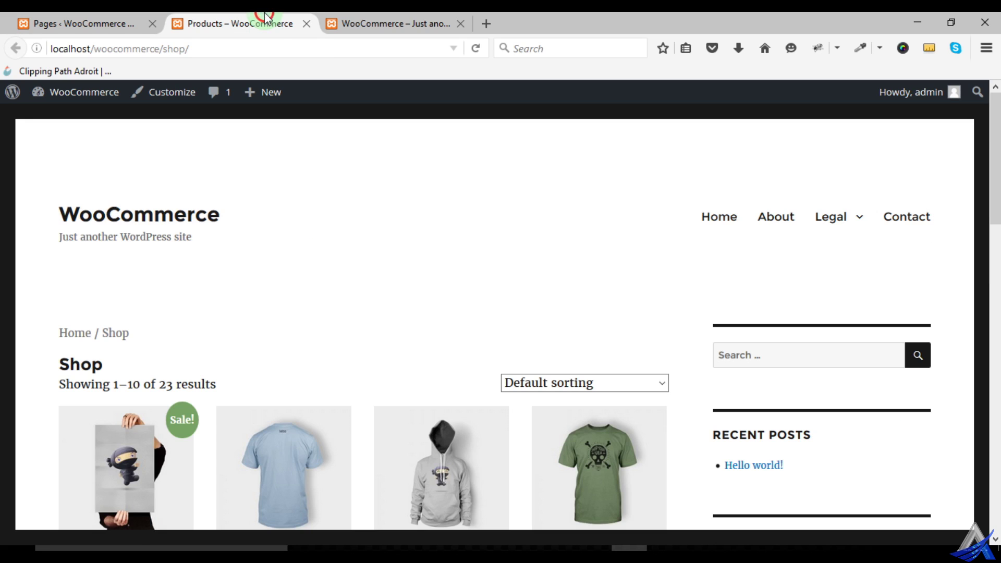
pyautogui.click(127, 22)
# - Open the menu editor under the site's appearance settings and review the structure of the Main menu
pyautogui.moveTo(61, 408)
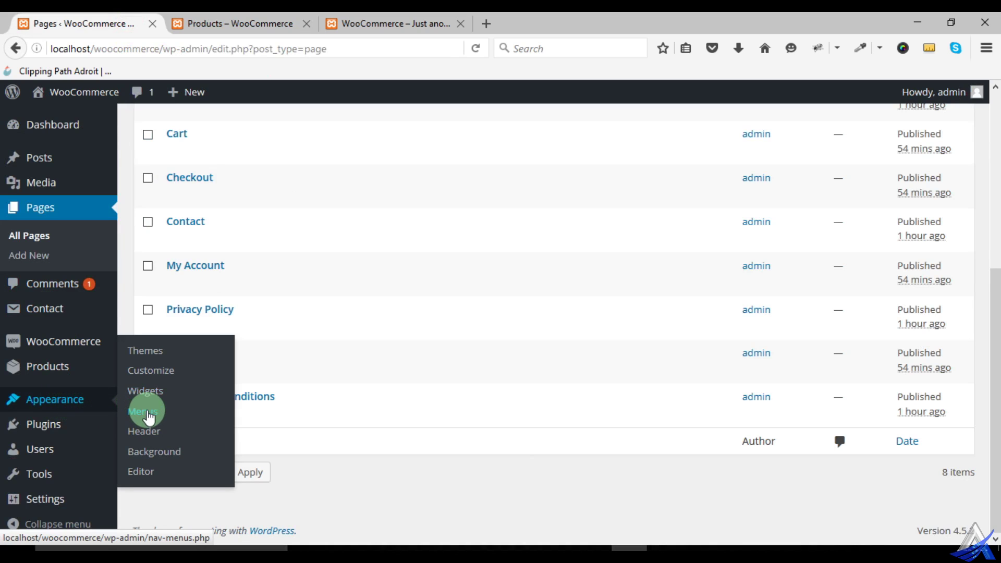
pyautogui.click(147, 413)
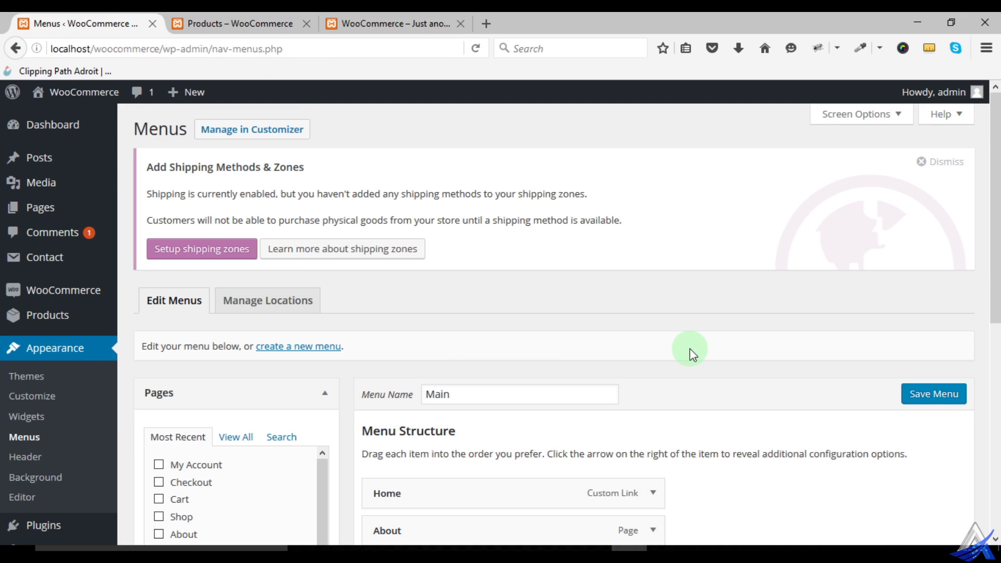
pyautogui.scroll(-6, 690, 349)
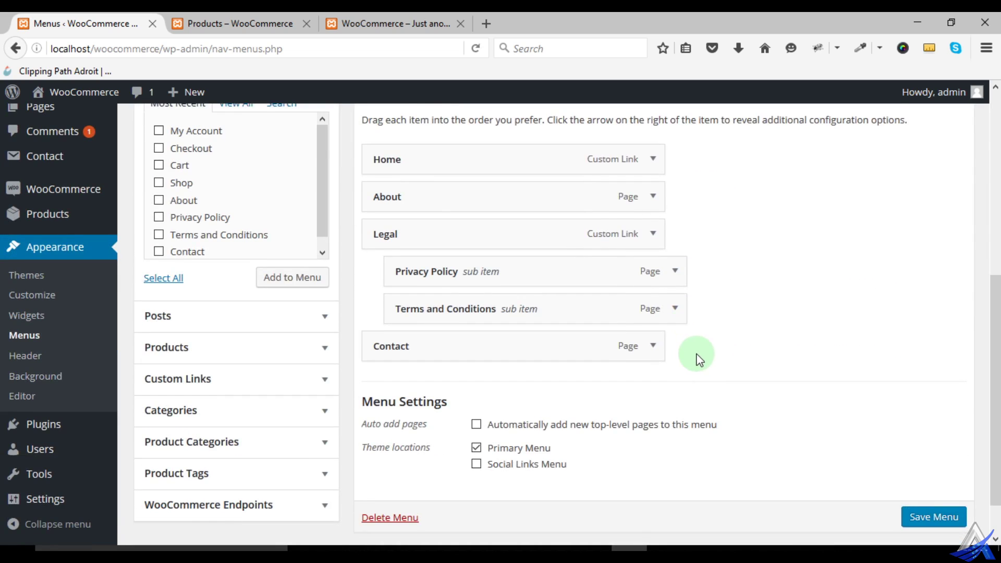
pyautogui.scroll(2, 255, 232)
# - Add the Cart, Checkout, My Account and Shop pages to the Main menu from the full page list
pyautogui.click(242, 193)
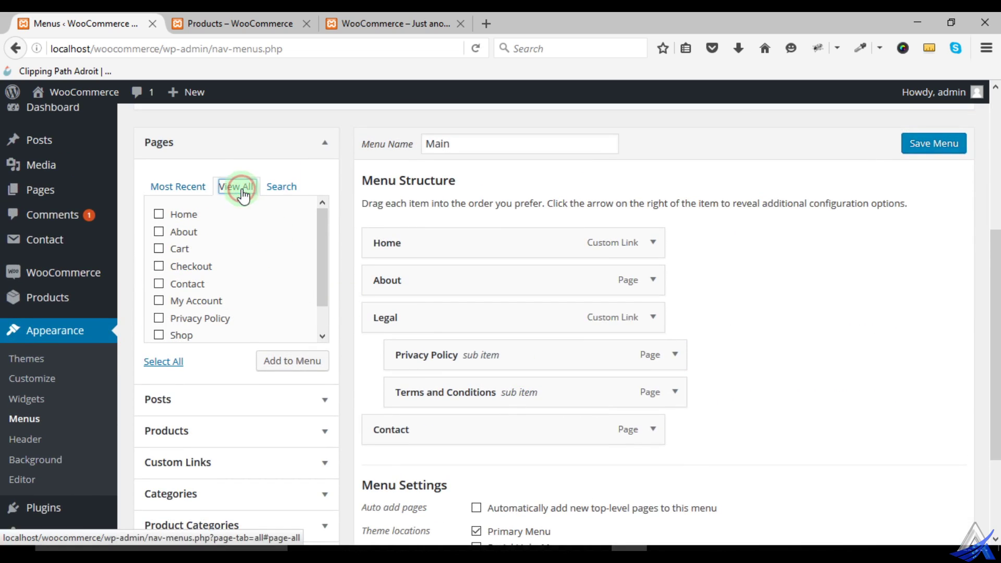
pyautogui.click(161, 249)
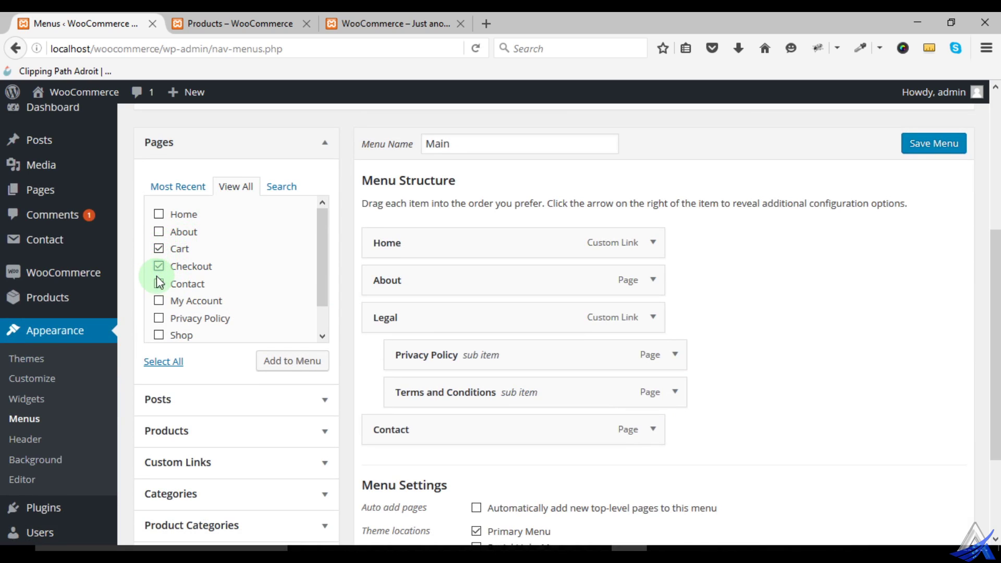
pyautogui.click(160, 302)
pyautogui.scroll(-1, 235, 292)
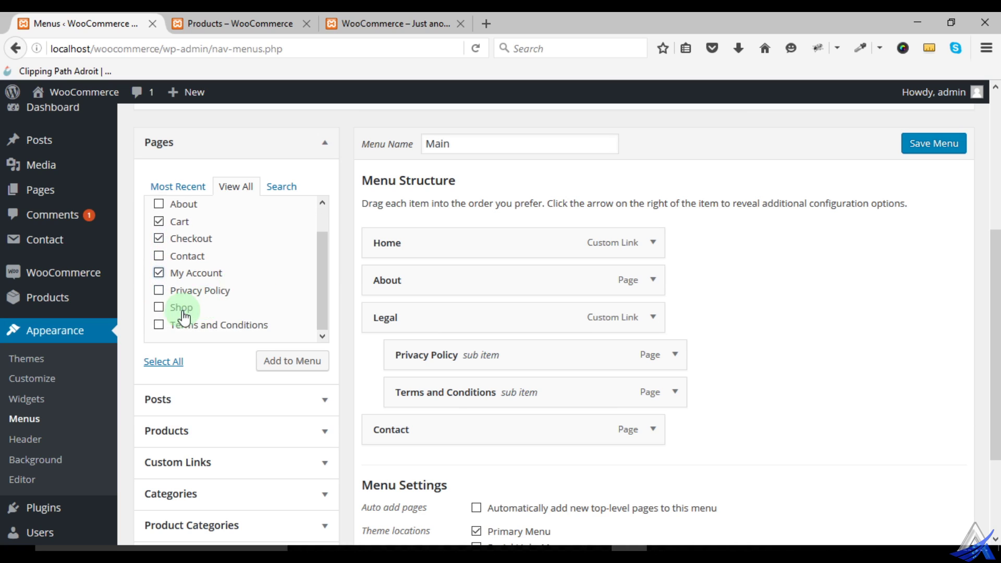
pyautogui.click(158, 308)
pyautogui.click(307, 369)
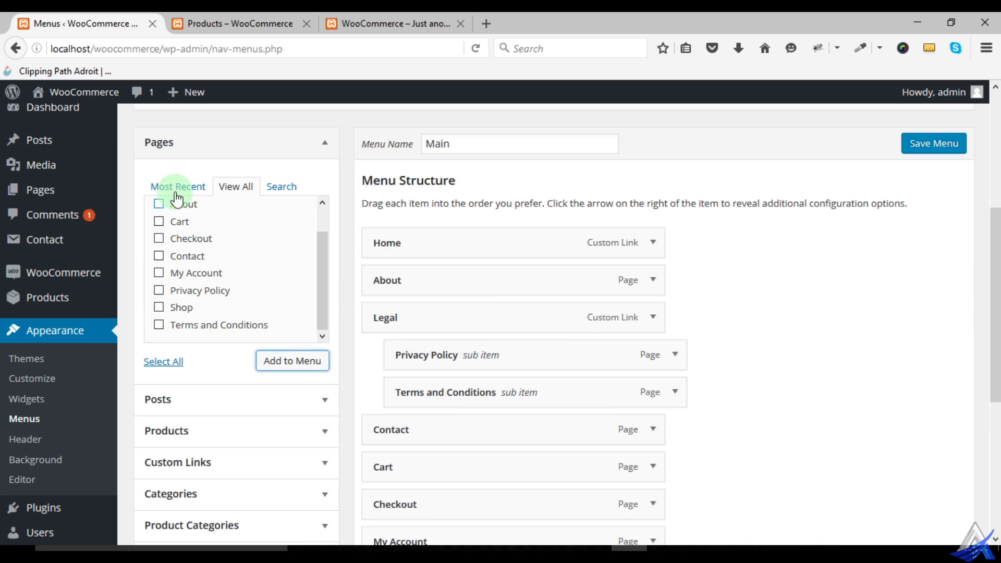
# - Review the products, product categories, product tags and WooCommerce endpoints available for adding to the Main menu
pyautogui.scroll(-3, 282, 353)
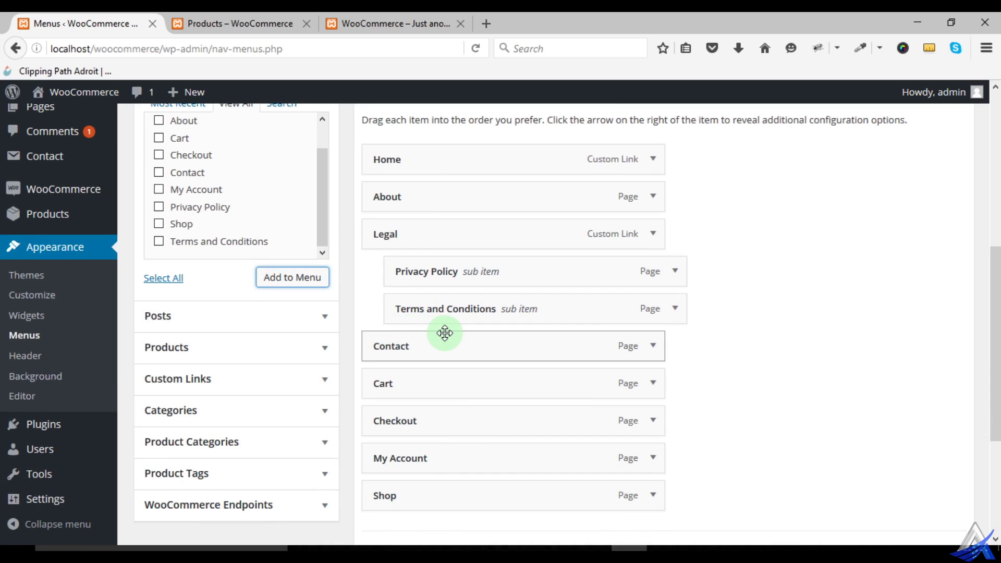
pyautogui.click(206, 350)
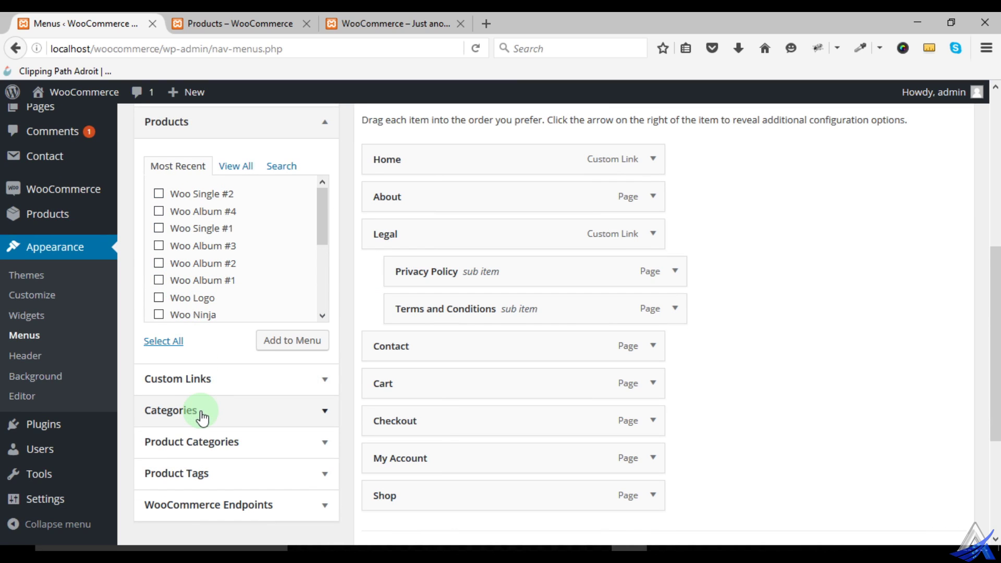
pyautogui.click(214, 443)
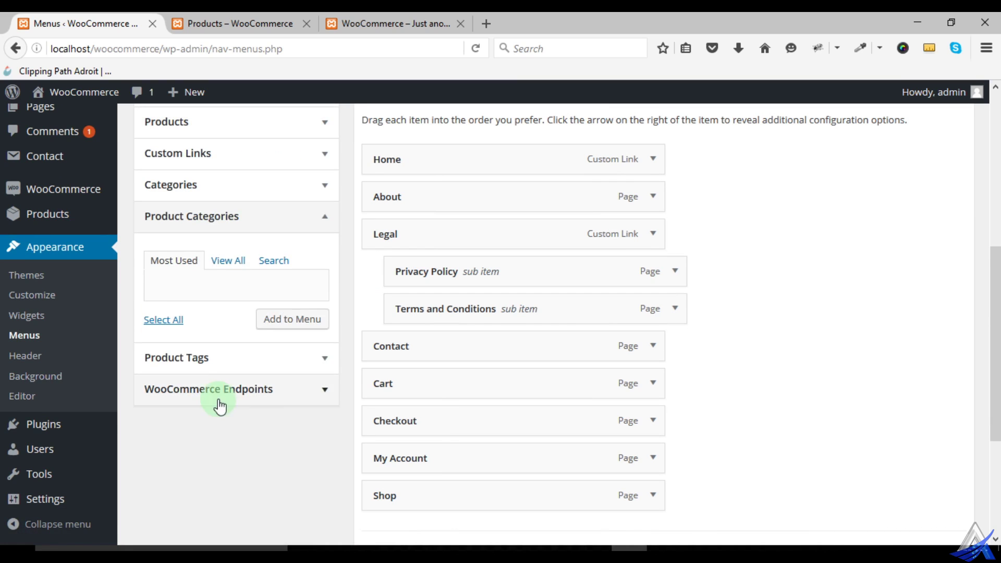
pyautogui.click(212, 364)
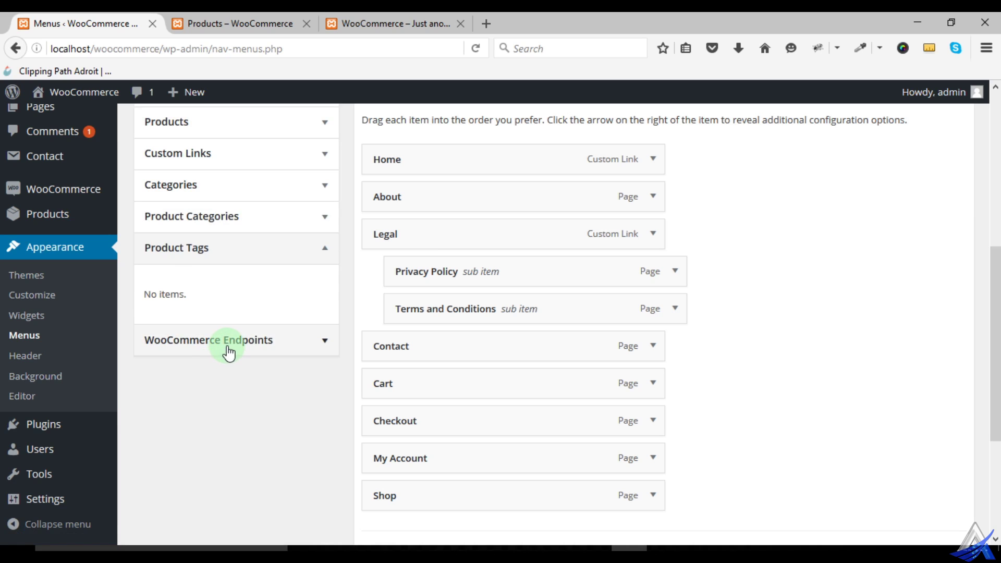
pyautogui.click(228, 347)
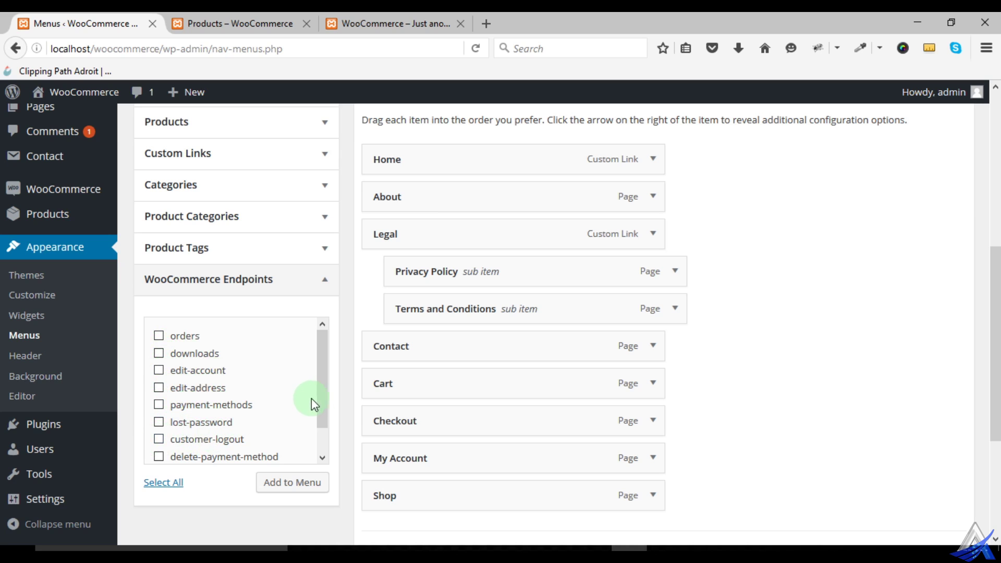
pyautogui.moveTo(322, 399); pyautogui.dragTo(318, 423)
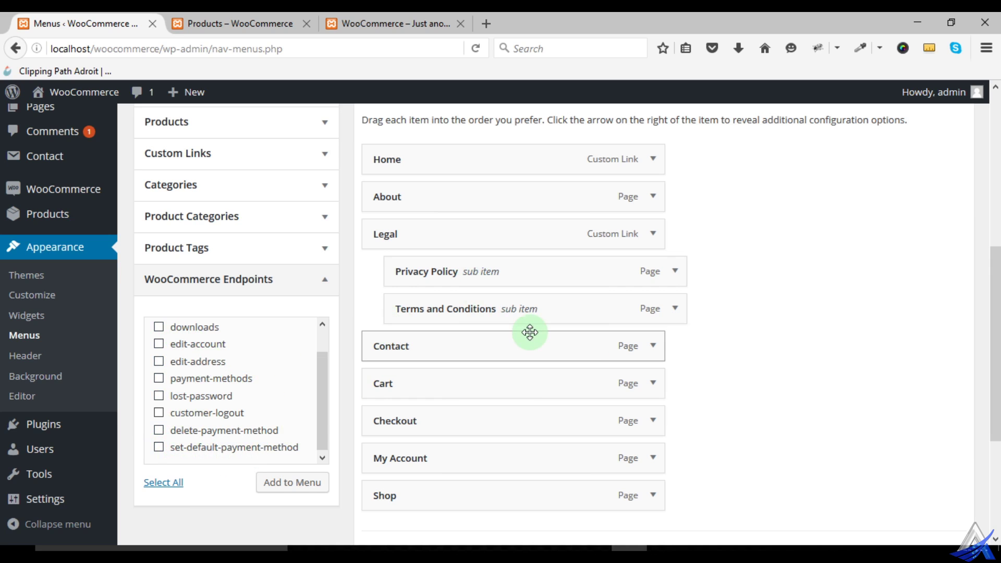
pyautogui.scroll(4, 712, 380)
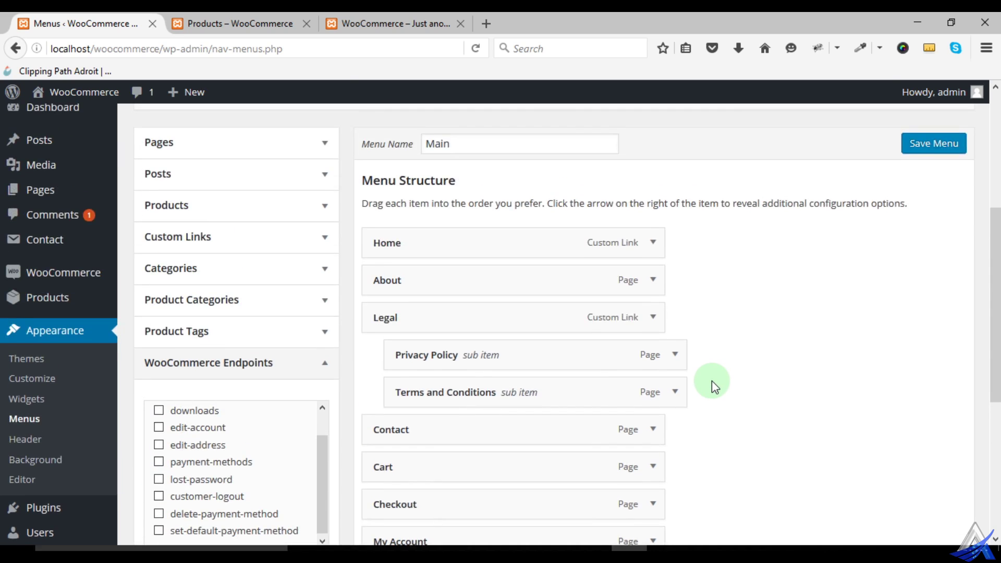
# - Move Shop, Cart, Checkout and My Account, in that order, directly below Home in the Main menu, and save the menu
pyautogui.scroll(-4, 711, 381)
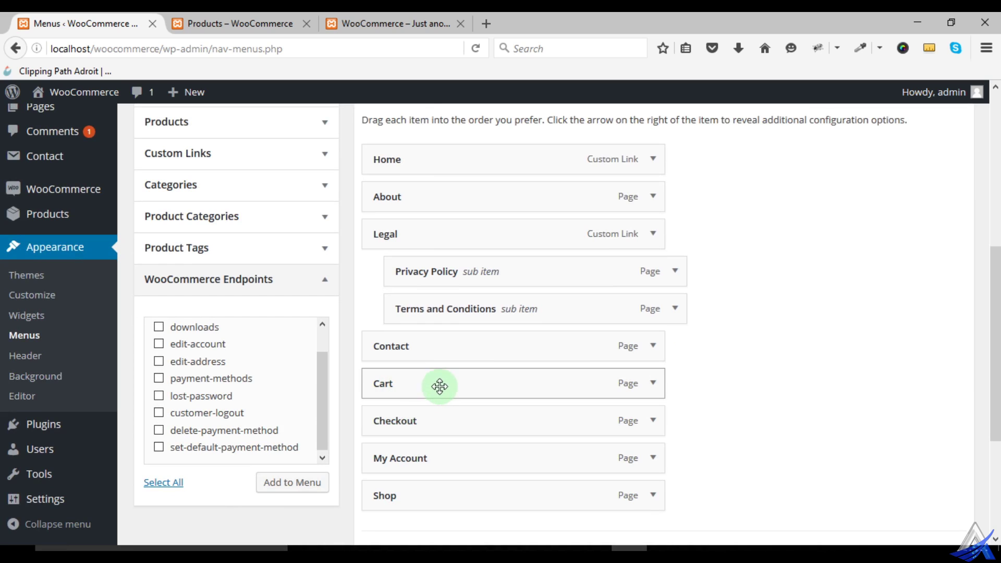
pyautogui.moveTo(420, 496); pyautogui.dragTo(416, 197)
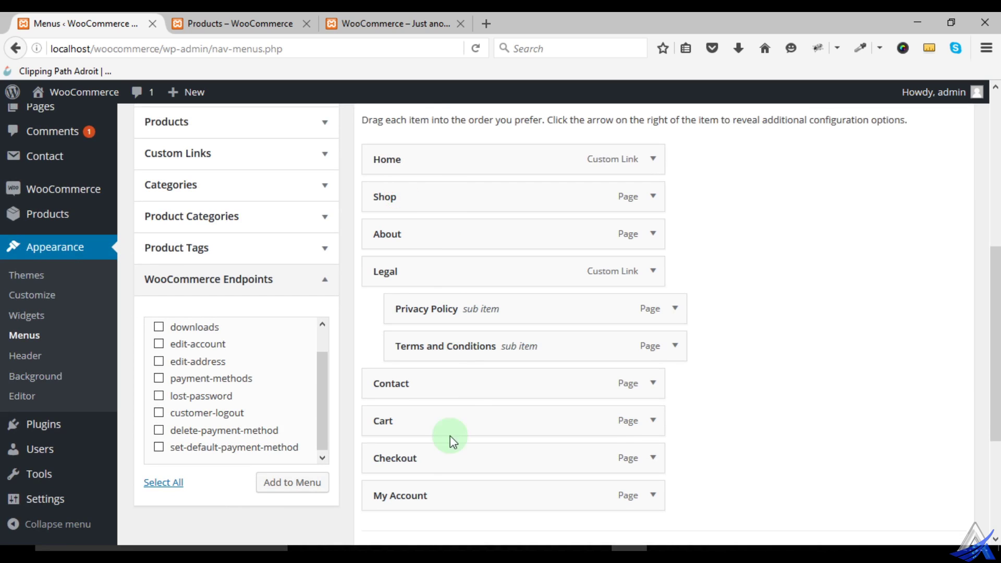
pyautogui.click(422, 495)
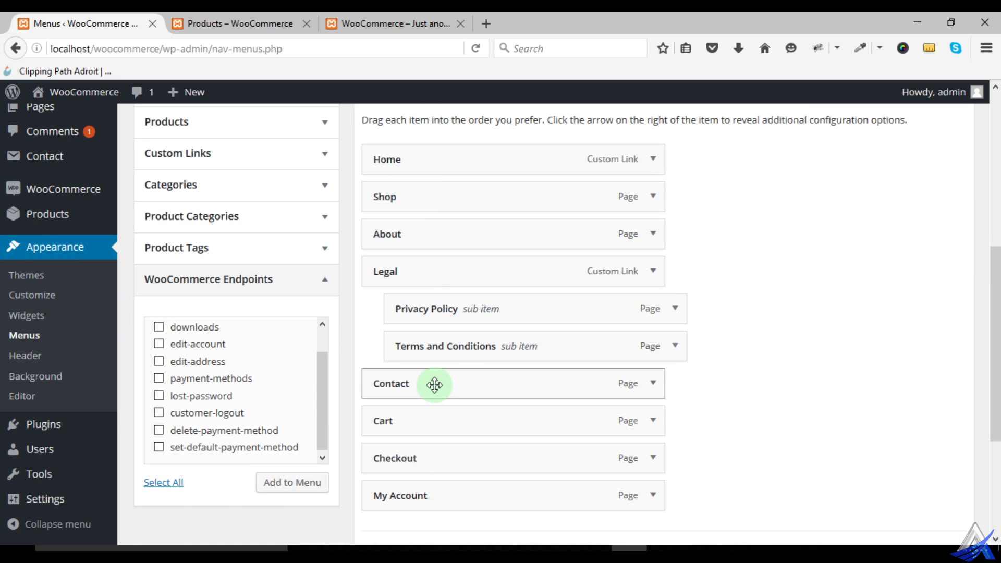
pyautogui.moveTo(429, 423); pyautogui.dragTo(398, 236)
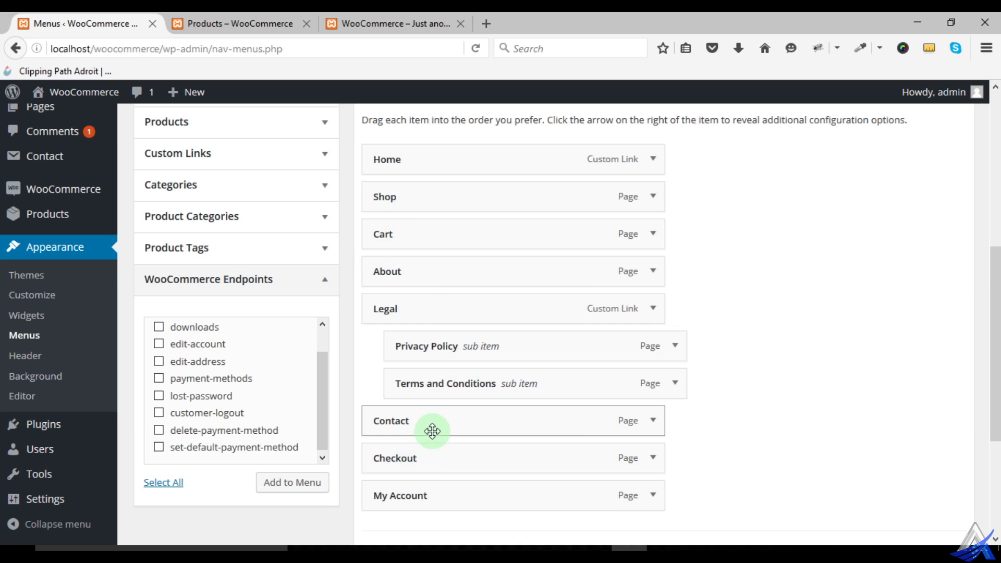
pyautogui.moveTo(427, 458); pyautogui.dragTo(409, 271)
pyautogui.moveTo(438, 501); pyautogui.dragTo(422, 312)
pyautogui.scroll(-4, 775, 333)
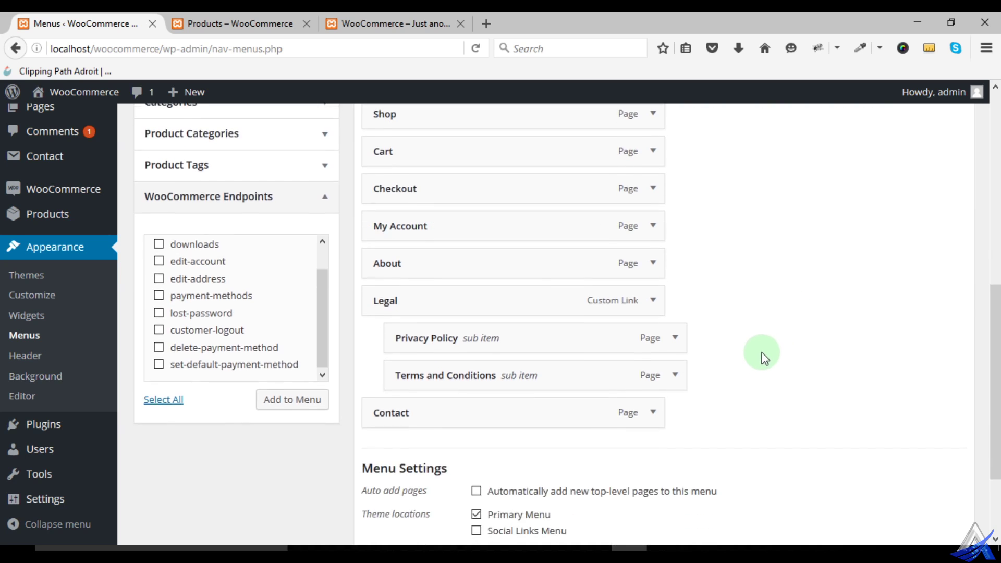
pyautogui.click(918, 469)
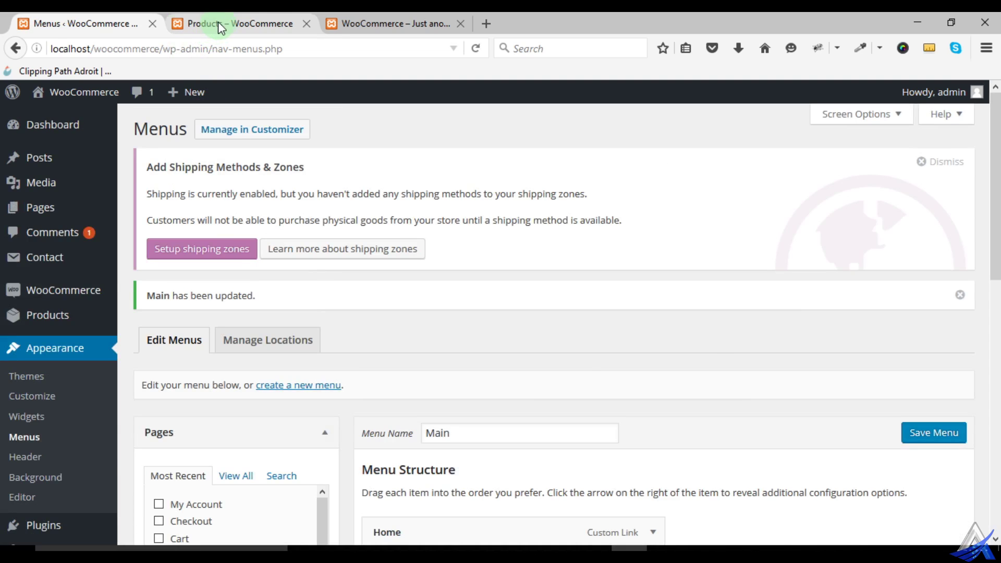
# - Refresh the live shop page and check the Home, Shop, Cart, Checkout and My Account links in the site navigation
pyautogui.click(218, 24)
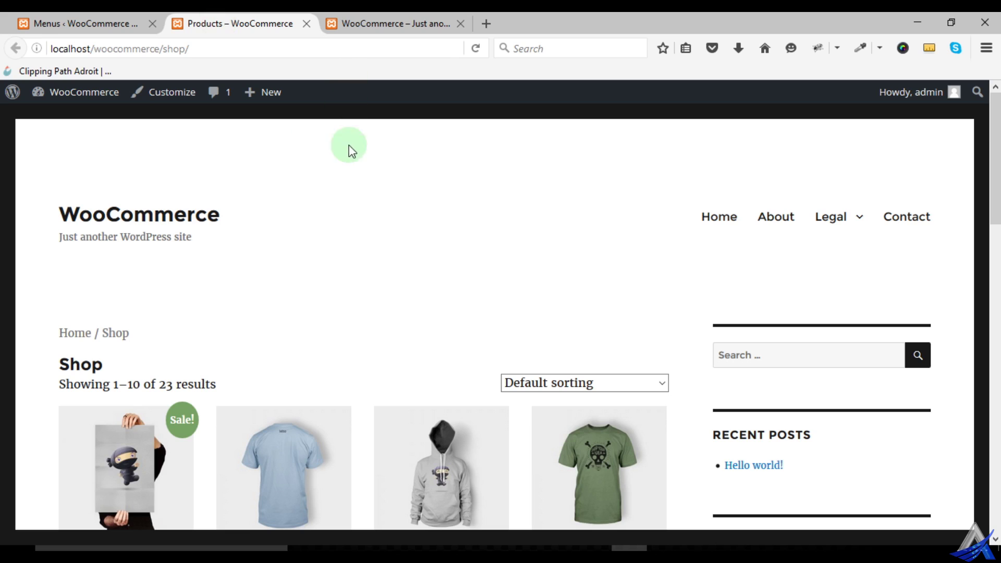
pyautogui.click(476, 188)
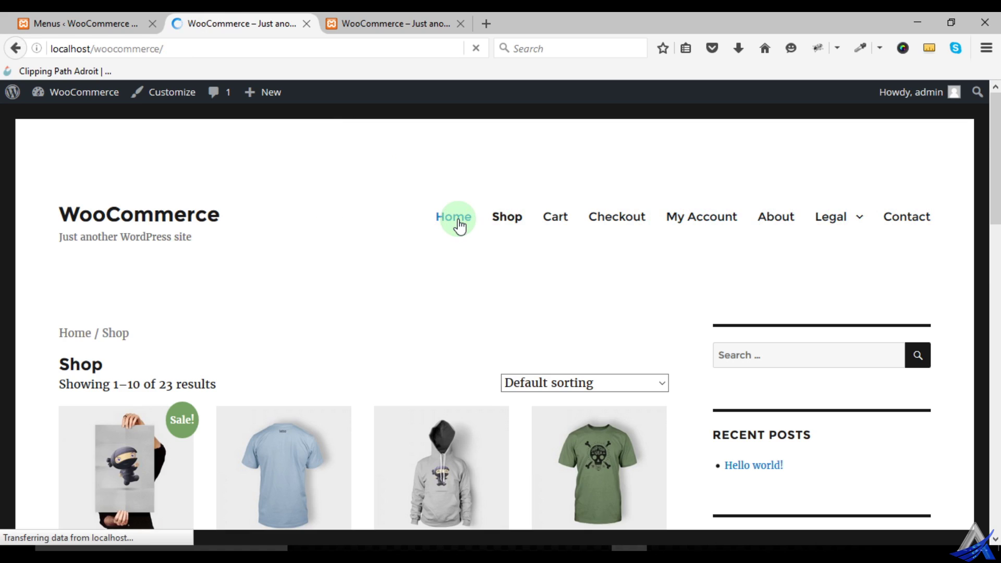
pyautogui.click(492, 223)
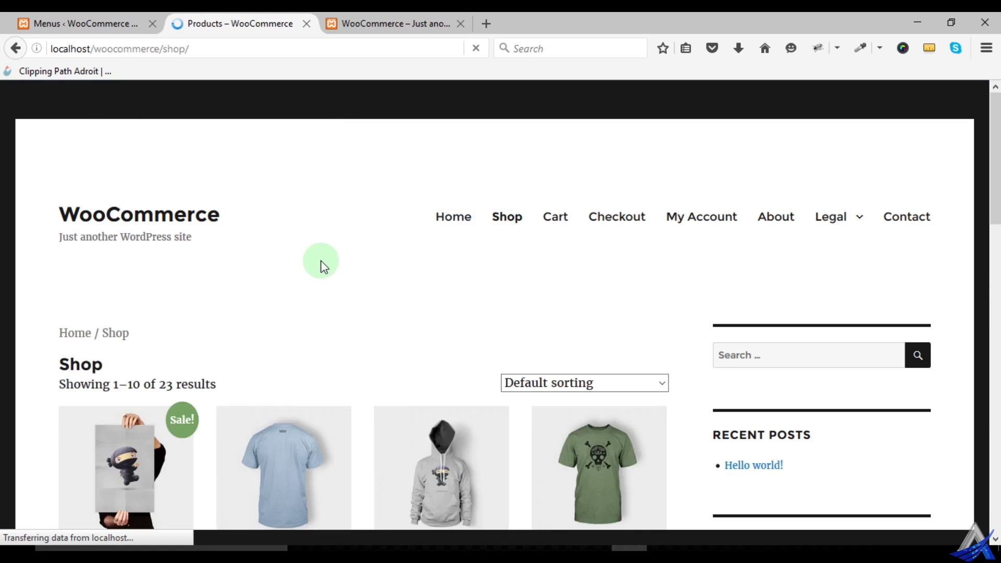
pyautogui.scroll(-10, 331, 265)
pyautogui.scroll(-4, 332, 272)
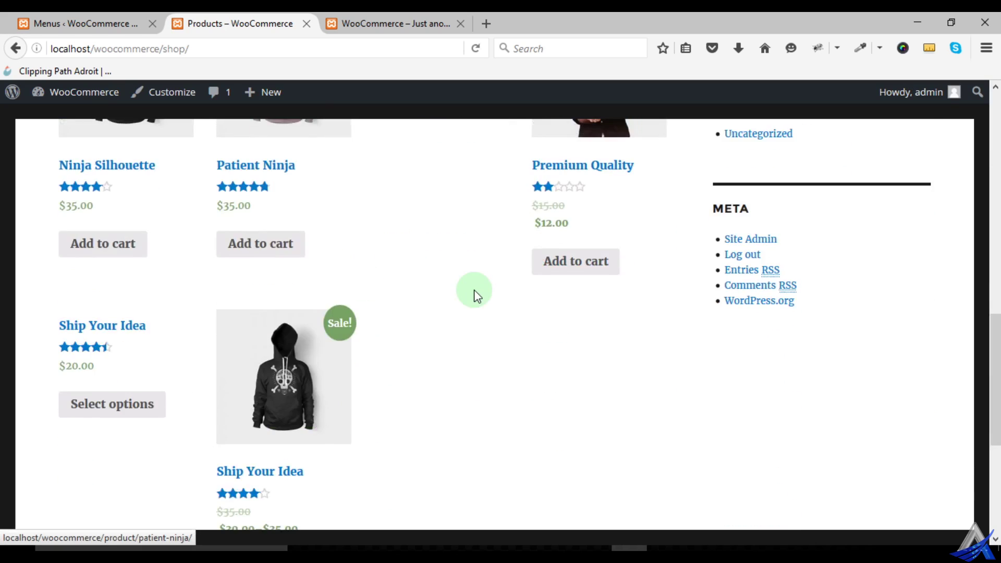
pyautogui.scroll(12, 474, 290)
pyautogui.click(557, 220)
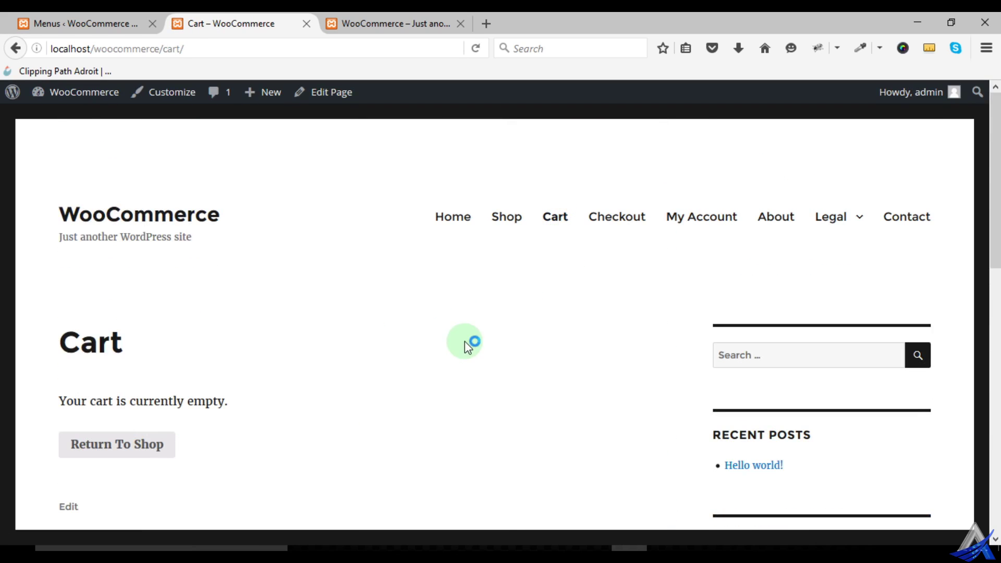
pyautogui.click(617, 219)
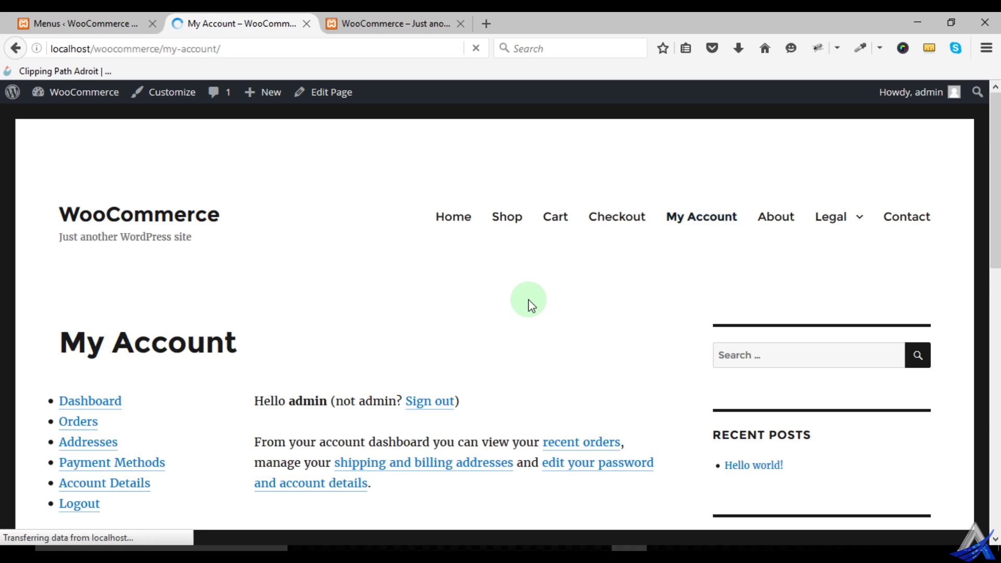
pyautogui.scroll(-3, 527, 301)
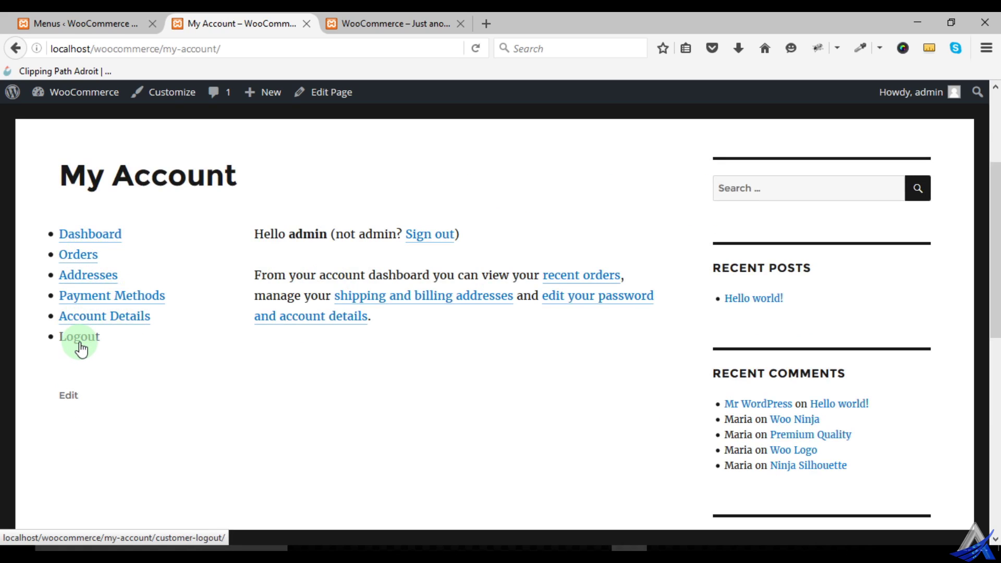
# - Compare the WooCommerce endpoints listed in the menu editor with the links on the live My Account page
pyautogui.click(108, 23)
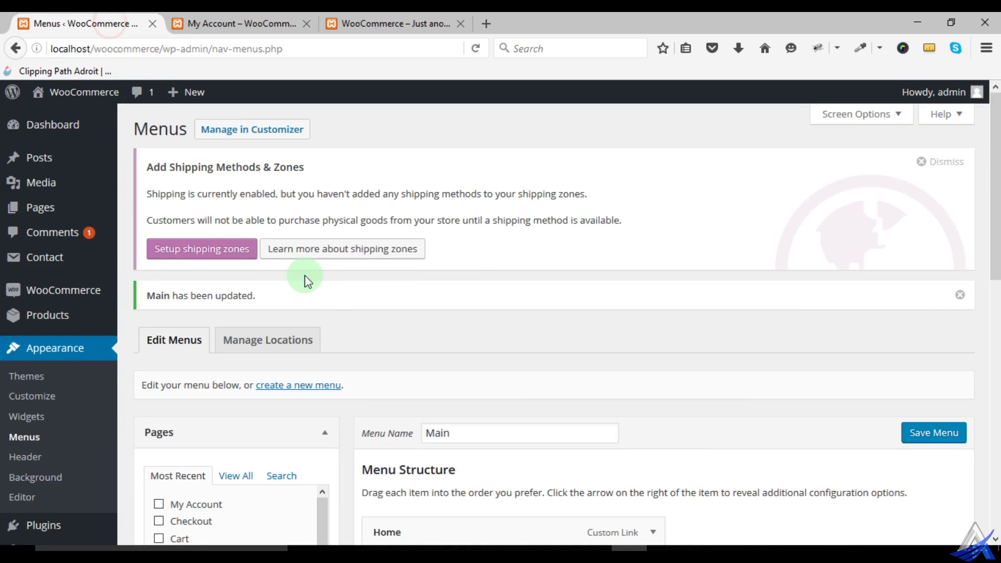
pyautogui.scroll(-10, 313, 287)
pyautogui.click(262, 309)
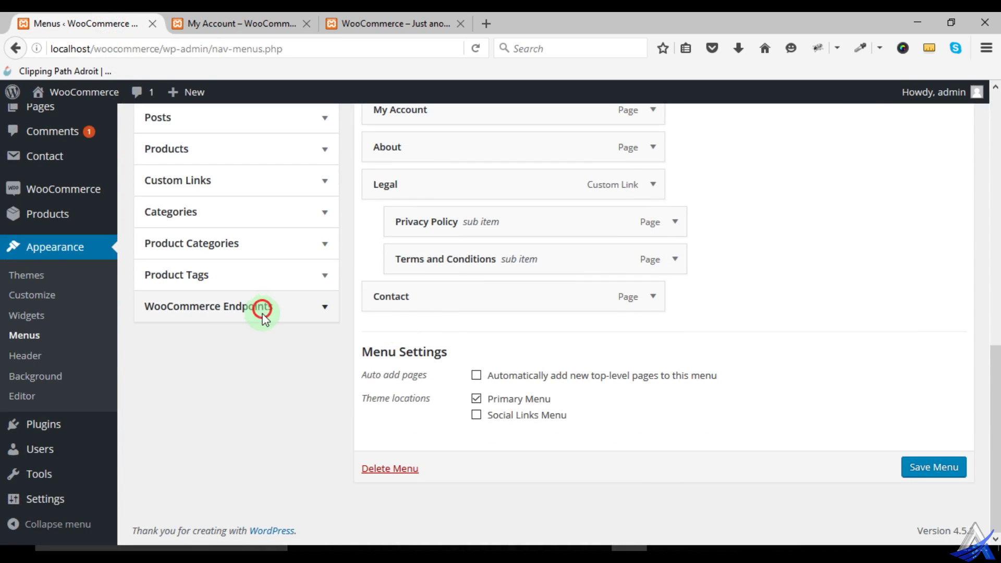
pyautogui.scroll(3, 277, 346)
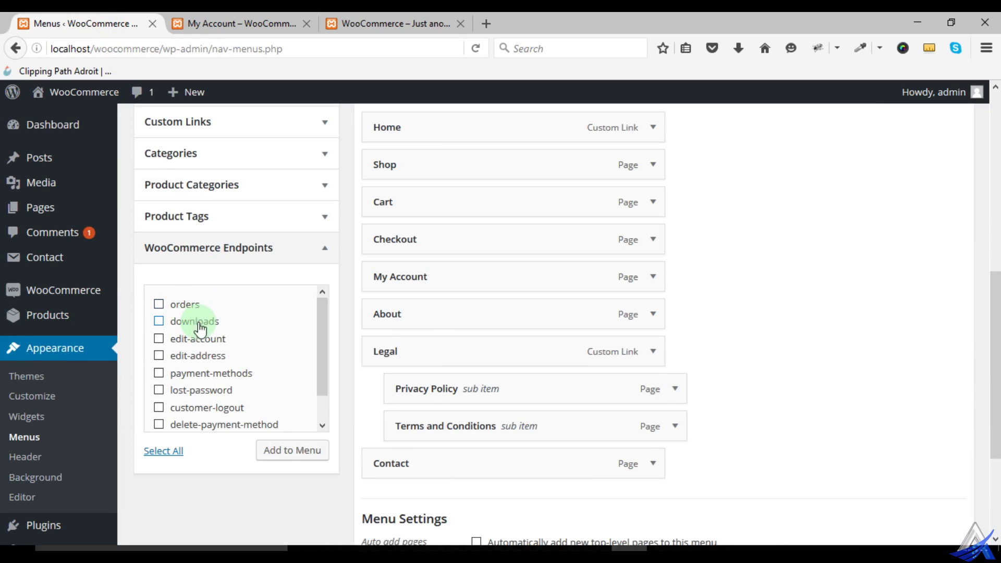
pyautogui.click(243, 27)
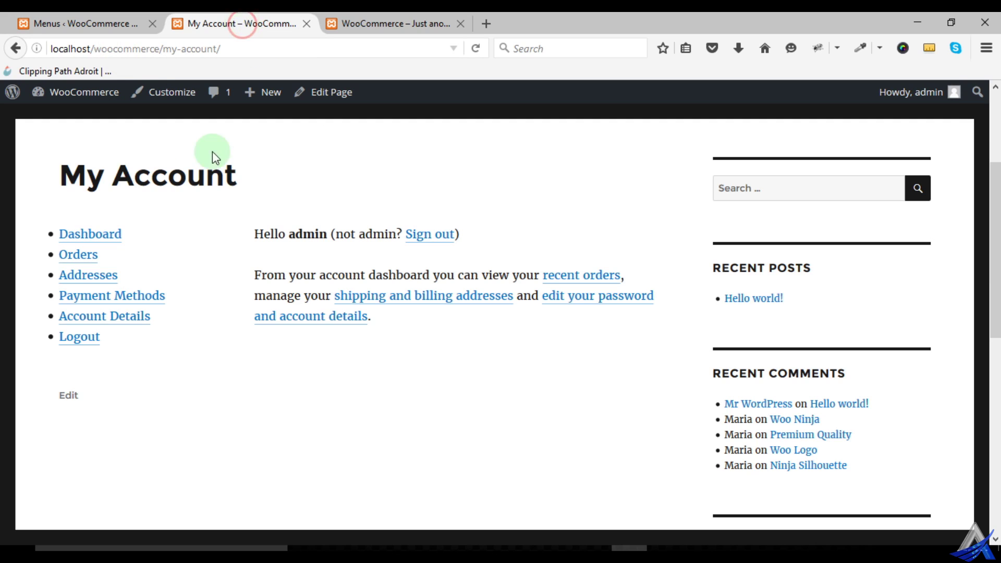
# - Examine the Orders, Addresses and Payment Methods sections of the live My Account page
pyautogui.click(80, 256)
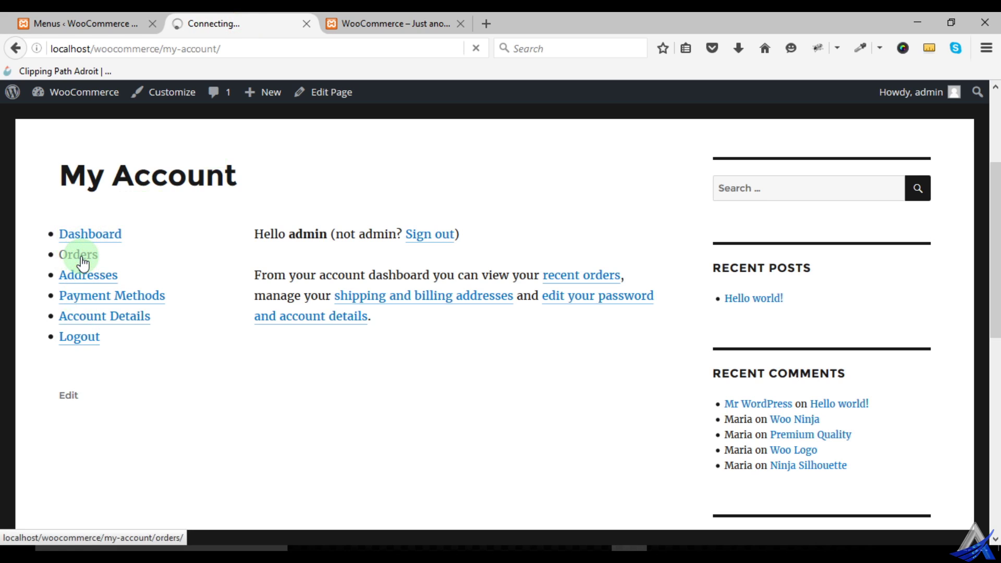
pyautogui.scroll(-5, 346, 281)
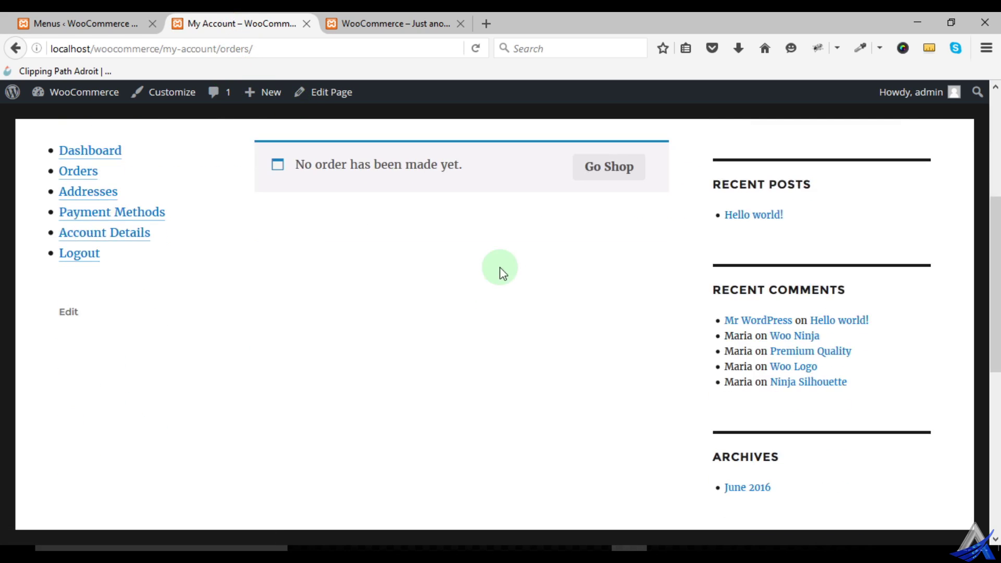
pyautogui.scroll(3, 420, 232)
pyautogui.click(89, 365)
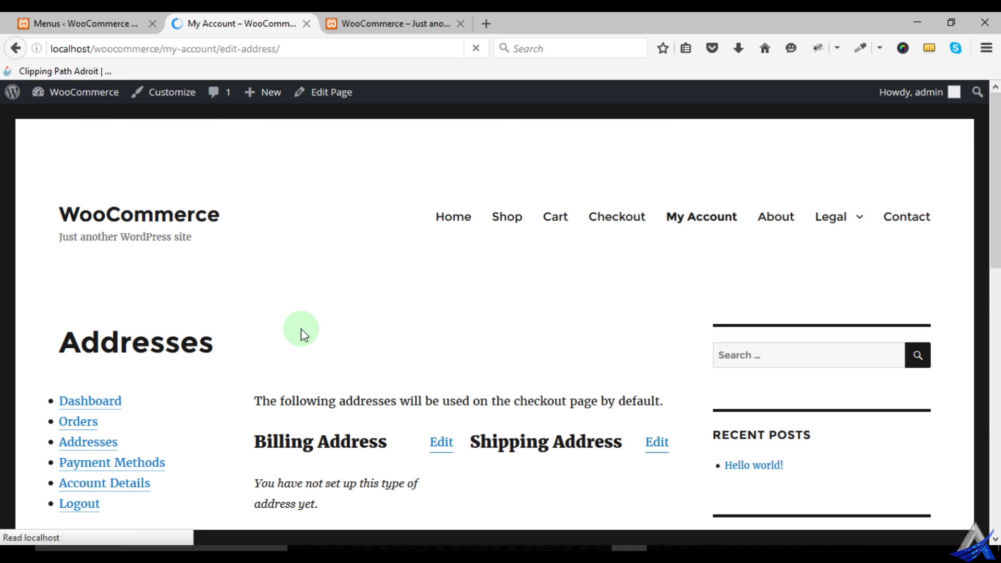
pyautogui.scroll(-3, 415, 308)
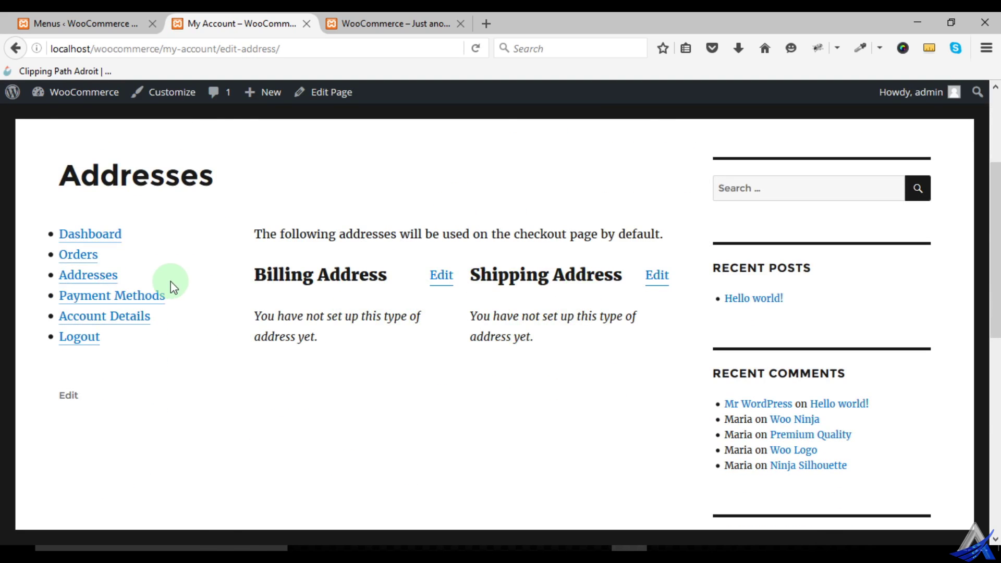
pyautogui.click(112, 296)
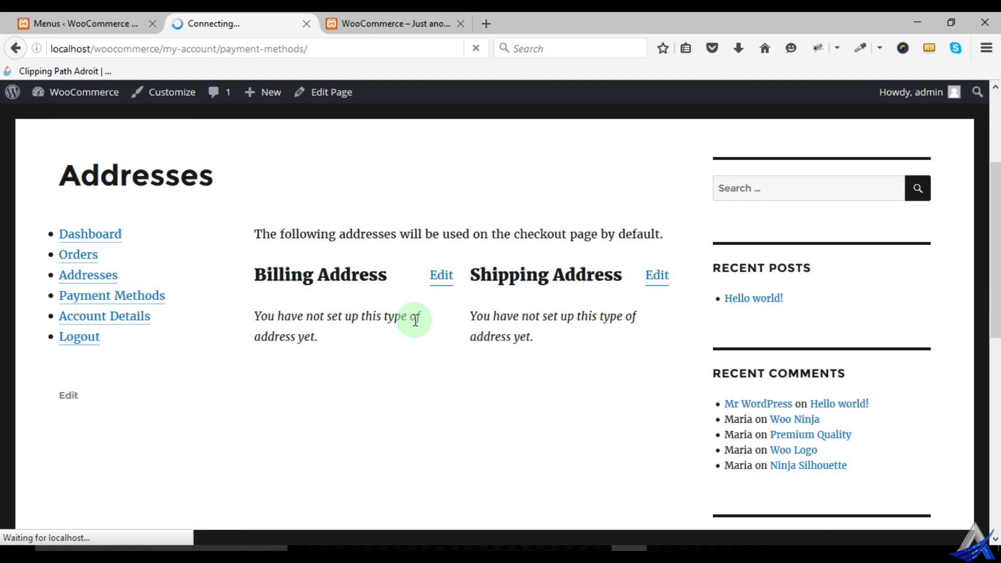
pyautogui.scroll(-5, 414, 329)
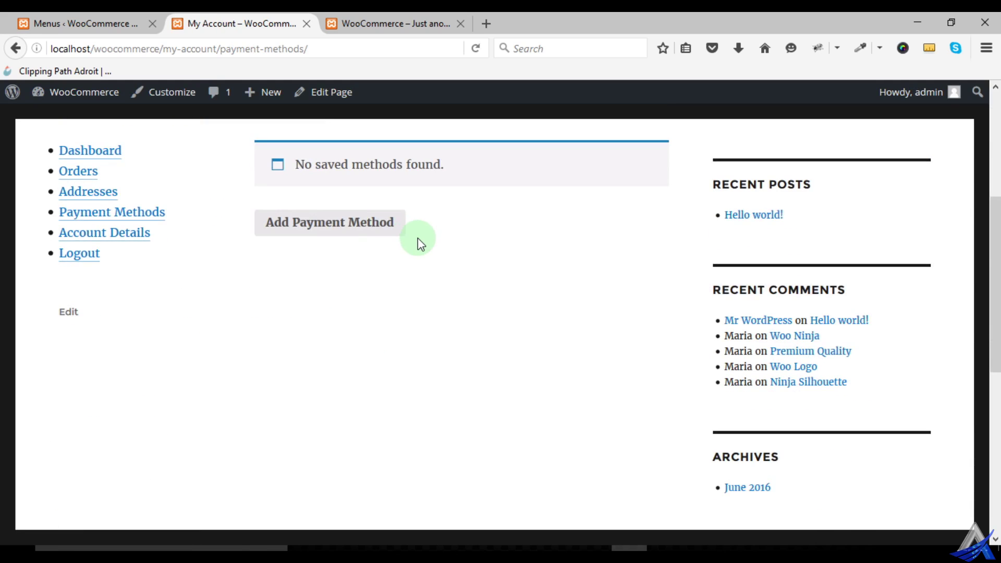
# - Examine the Account Details form of the customer account and compare it with the endpoints in the menu editor
pyautogui.click(128, 236)
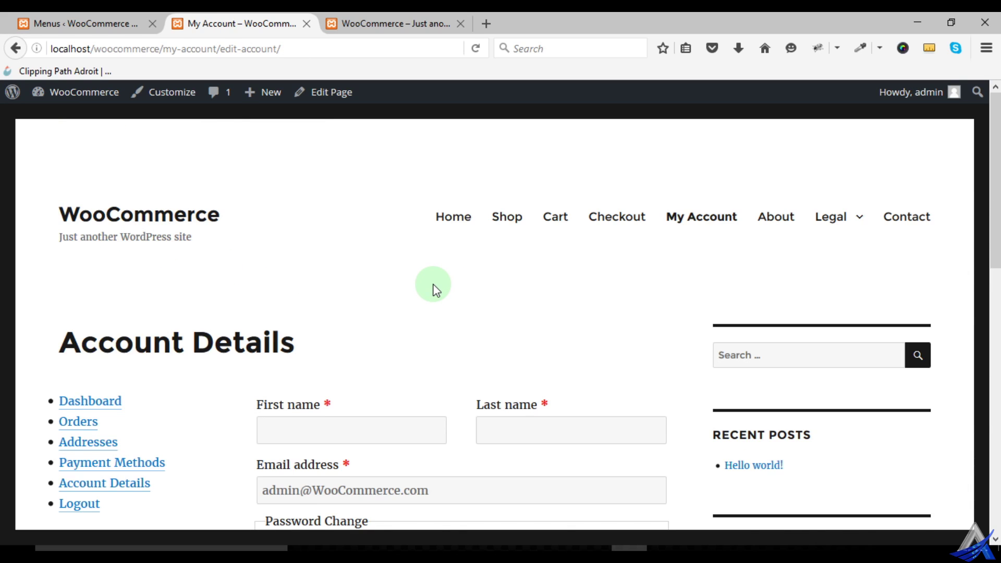
pyautogui.scroll(-5, 387, 333)
pyautogui.scroll(2, 386, 333)
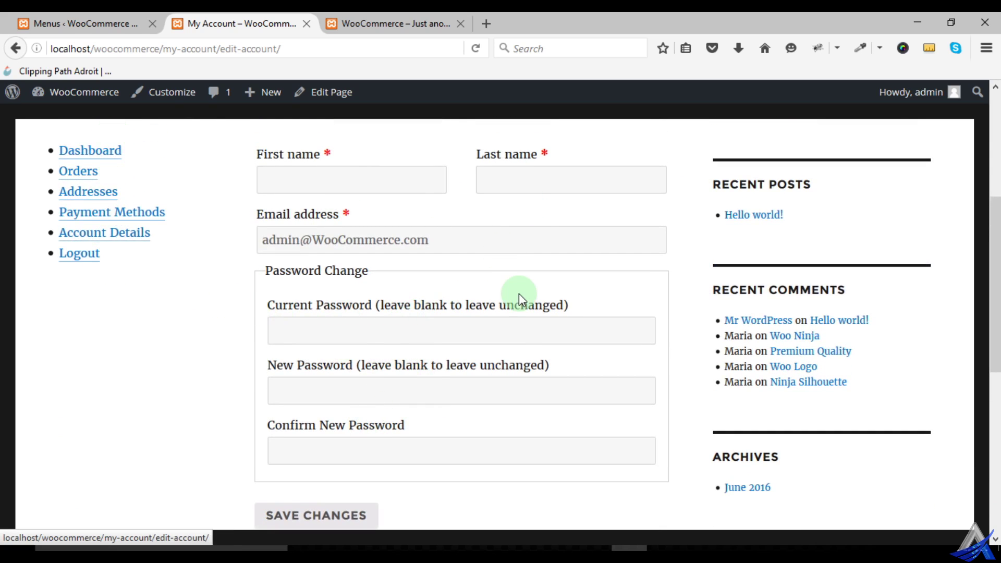
pyautogui.scroll(5, 519, 295)
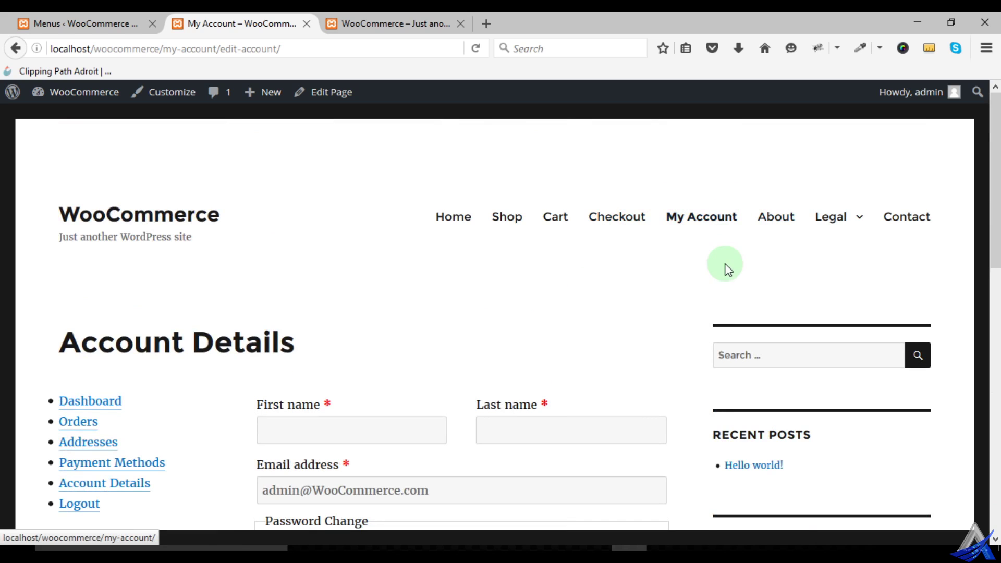
pyautogui.click(109, 23)
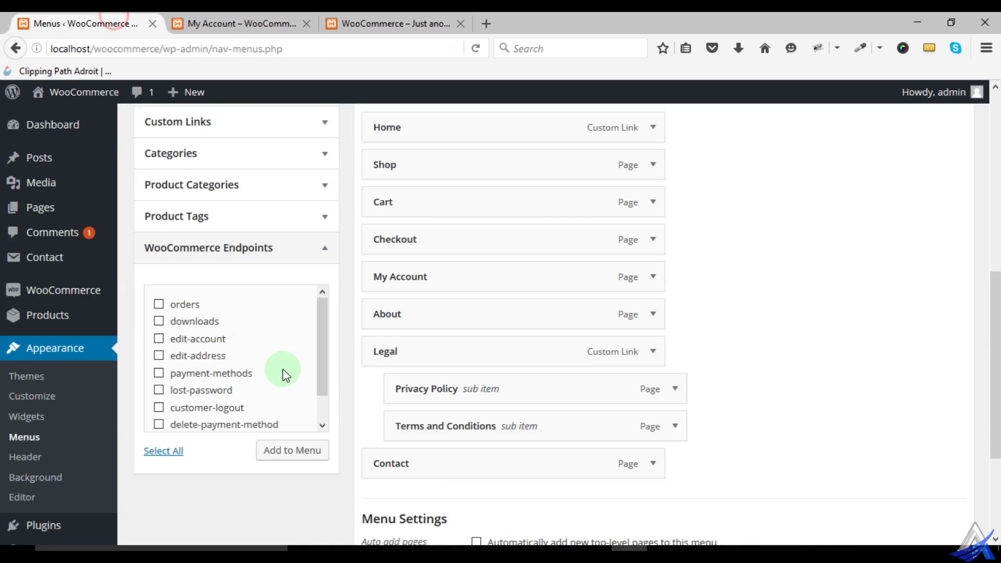
pyautogui.click(253, 23)
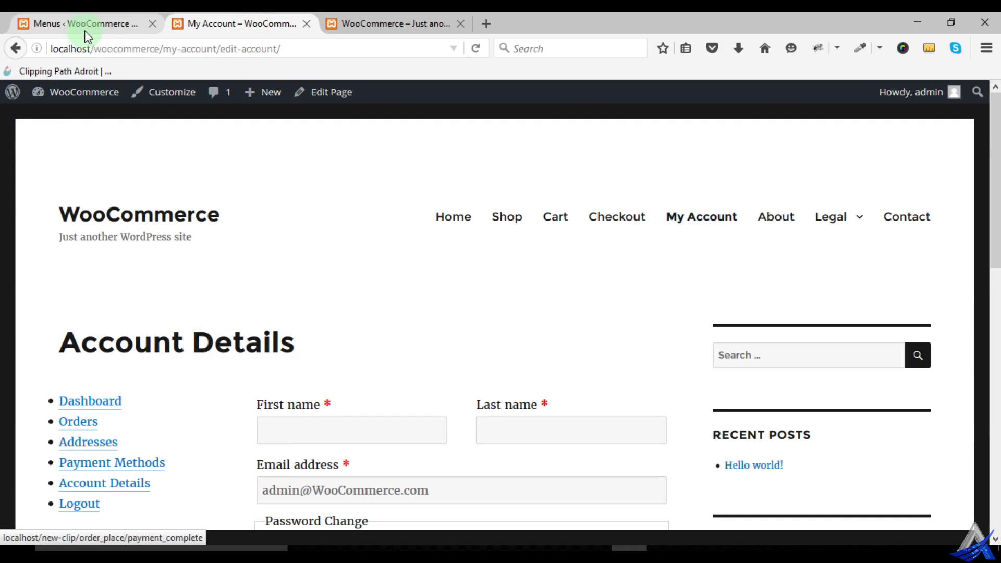
# - Compare the WooCommerce endpoints in the menu editor with the section links on the live Account Details page
pyautogui.click(105, 23)
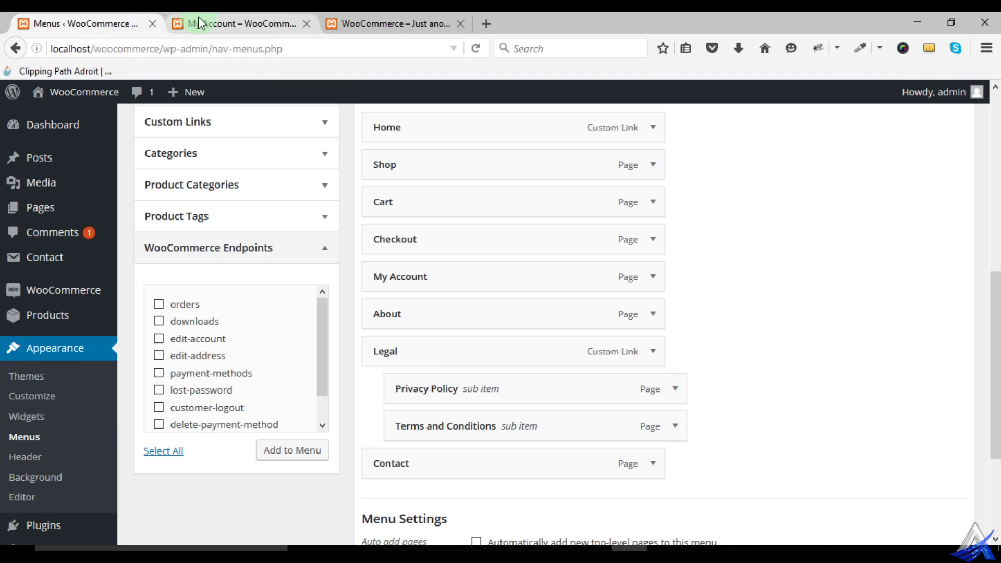
pyautogui.click(220, 21)
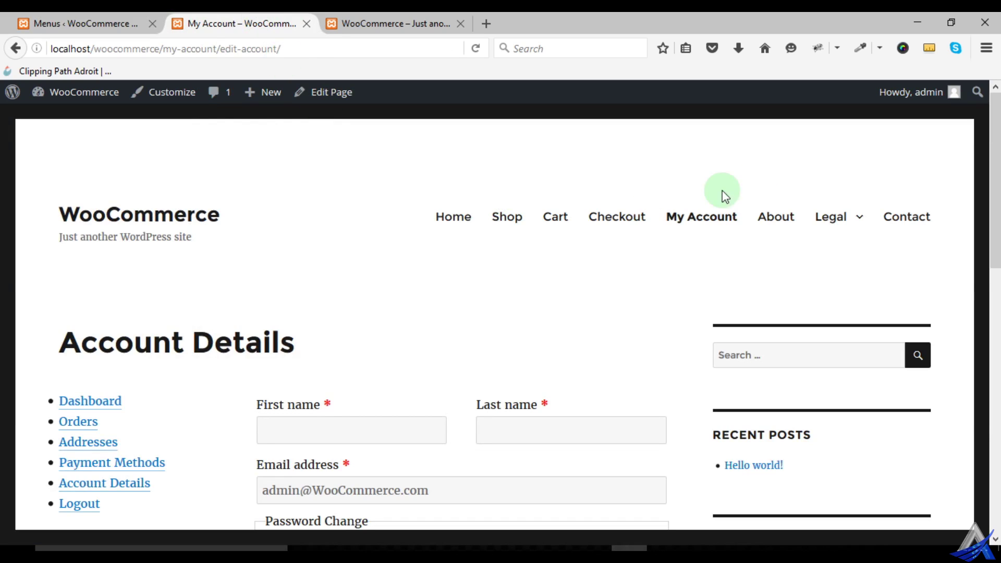
pyautogui.scroll(-3, 233, 375)
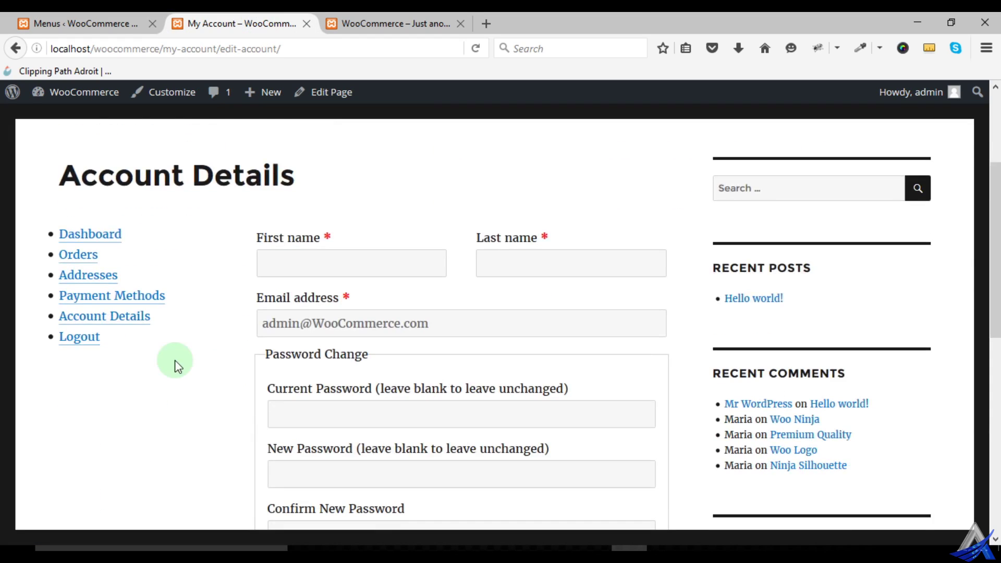
pyautogui.click(81, 23)
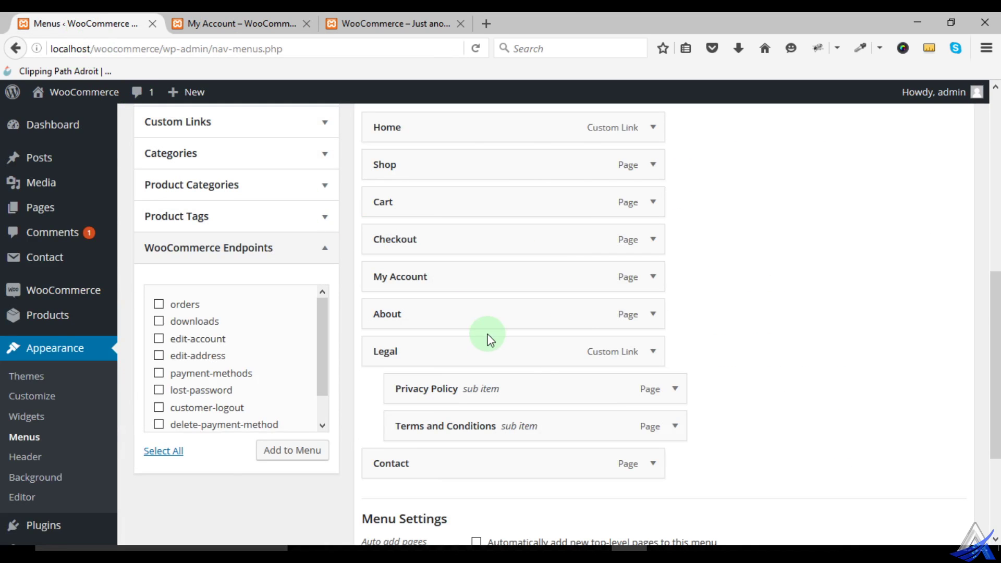
pyautogui.click(249, 25)
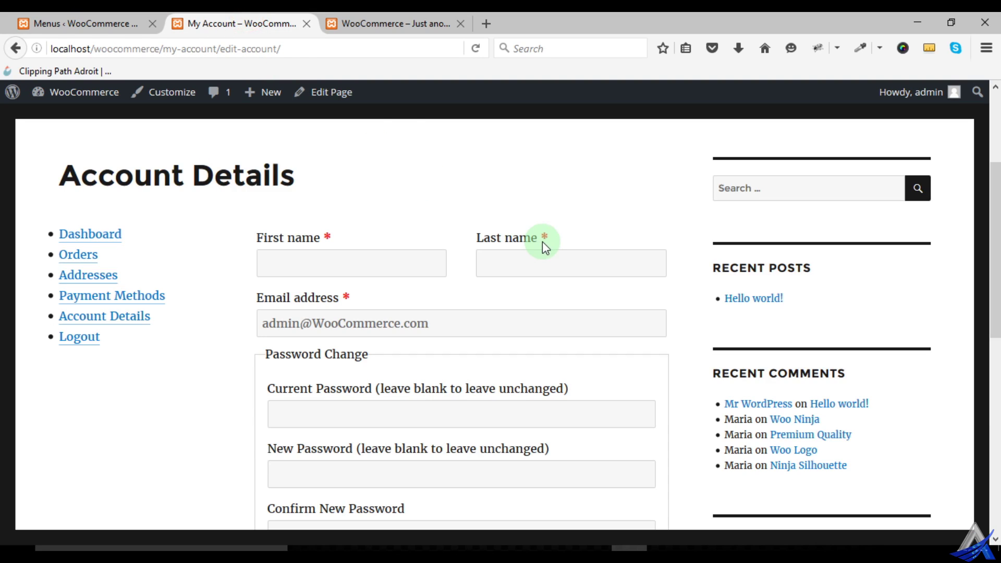
# - Open the live Shop page and look through its product listings
pyautogui.scroll(3, 542, 242)
pyautogui.click(504, 218)
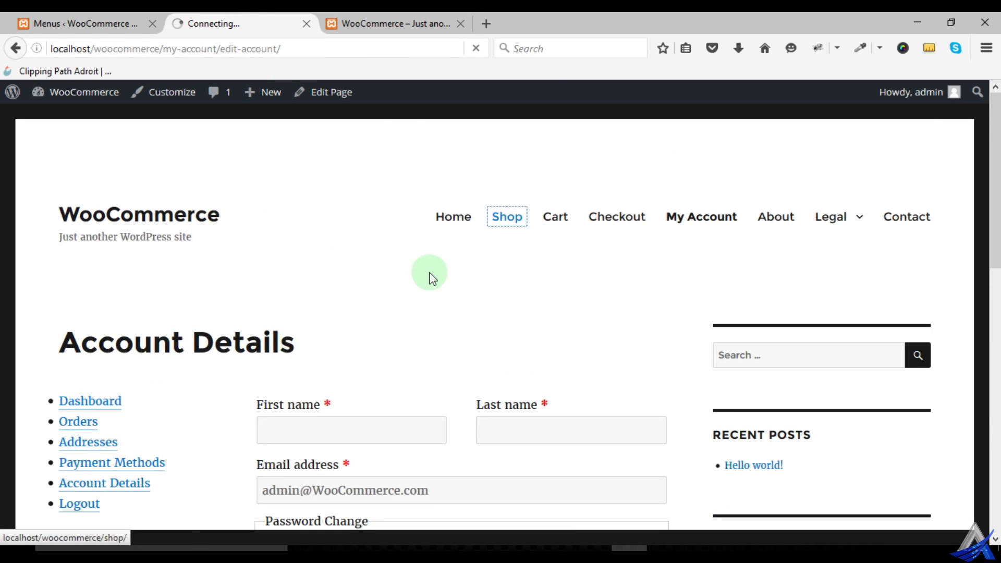
pyautogui.scroll(-5, 409, 319)
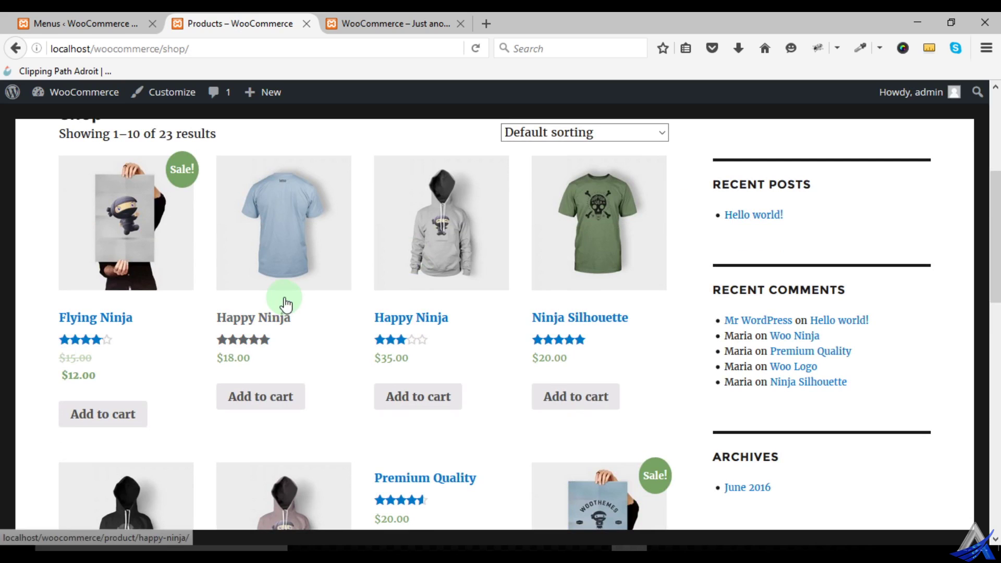
pyautogui.scroll(1, 617, 275)
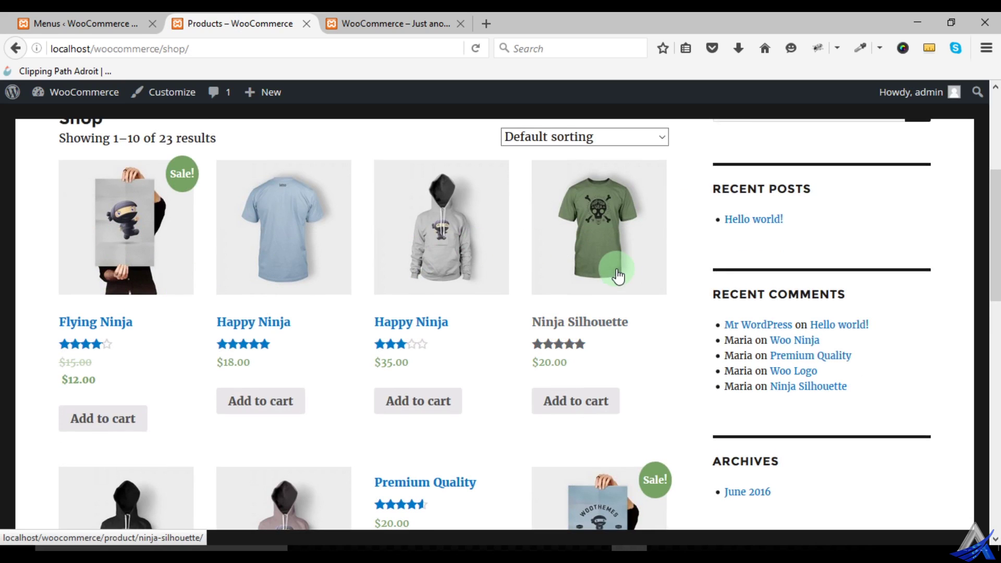
pyautogui.scroll(2, 617, 275)
# - Examine the Shop page's sorting options, the results count and the products listed below it
pyautogui.click(600, 215)
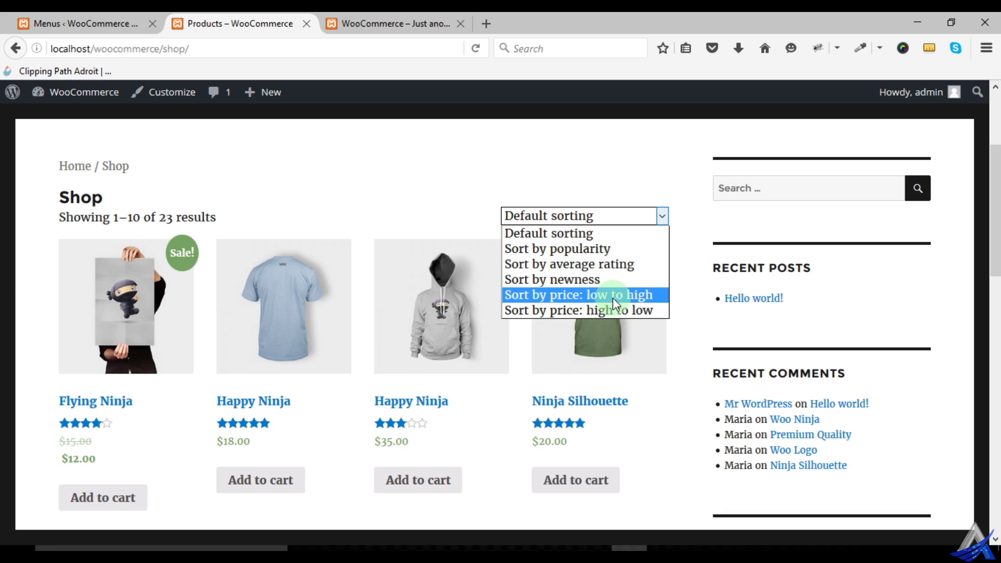
pyautogui.click(423, 205)
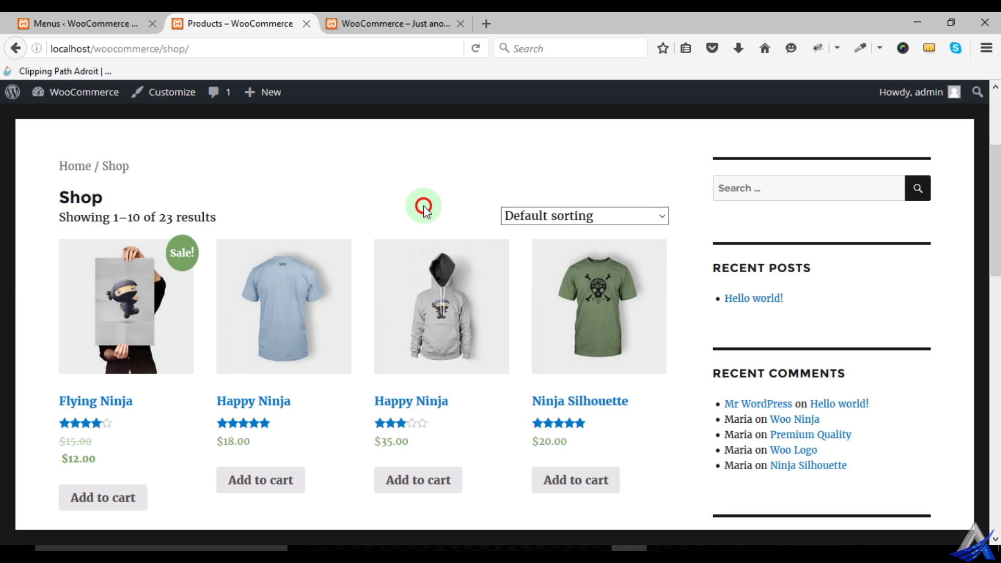
pyautogui.moveTo(166, 215); pyautogui.dragTo(358, 233)
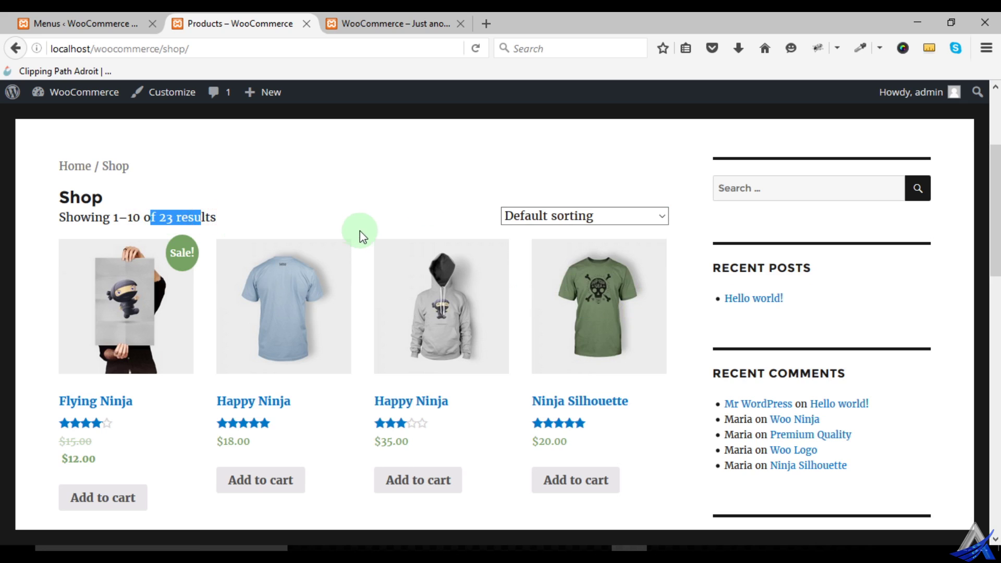
pyautogui.scroll(-3, 329, 284)
pyautogui.scroll(3, 330, 284)
# - Open the Flying Ninja product page and examine its regular and sale prices
pyautogui.click(94, 402)
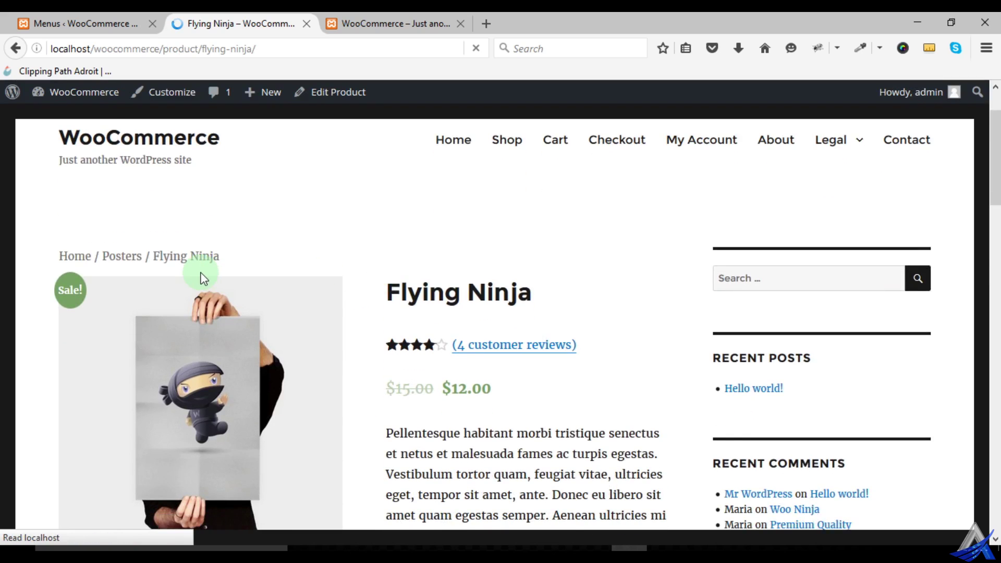
pyautogui.scroll(-4, 153, 276)
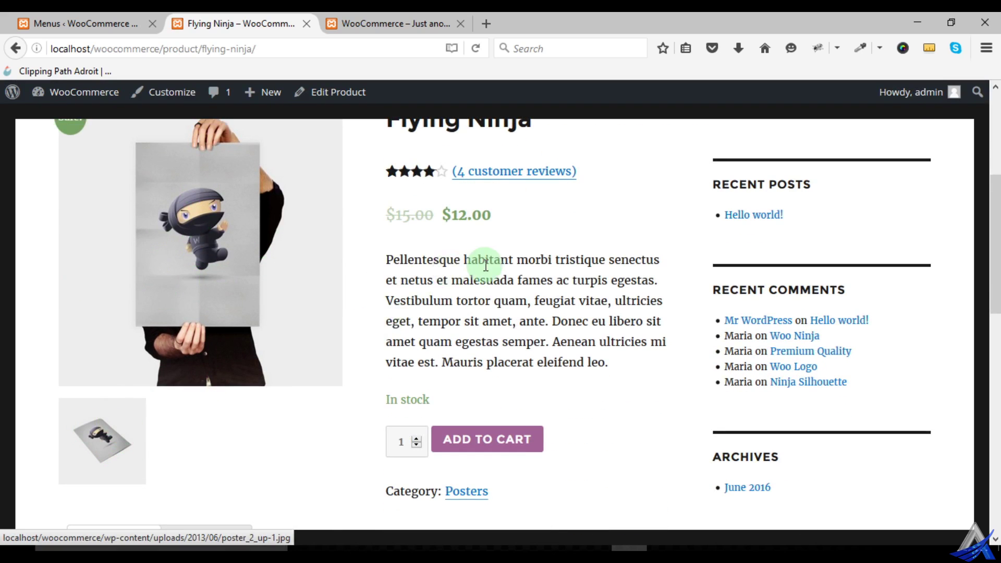
pyautogui.scroll(2, 443, 276)
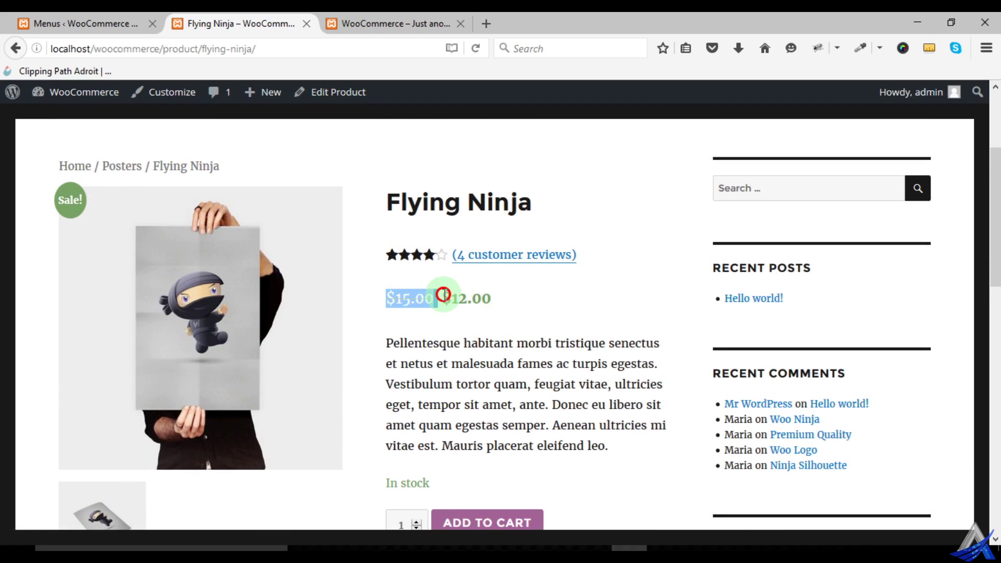
pyautogui.click(413, 297)
pyautogui.moveTo(450, 298); pyautogui.dragTo(497, 298)
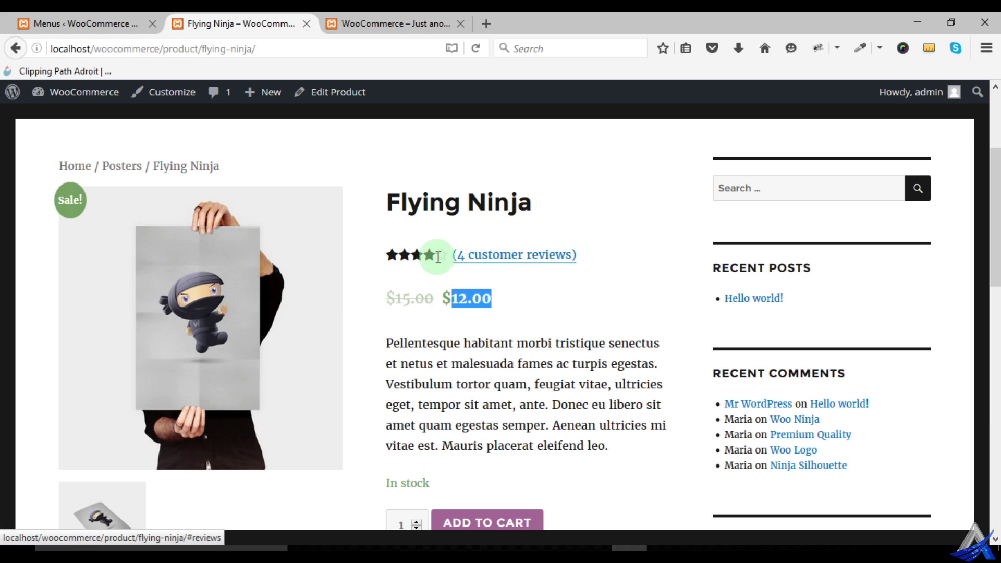
# - Examine Flying Ninja's stock status, quantity selector, category and product description
pyautogui.scroll(-3, 546, 318)
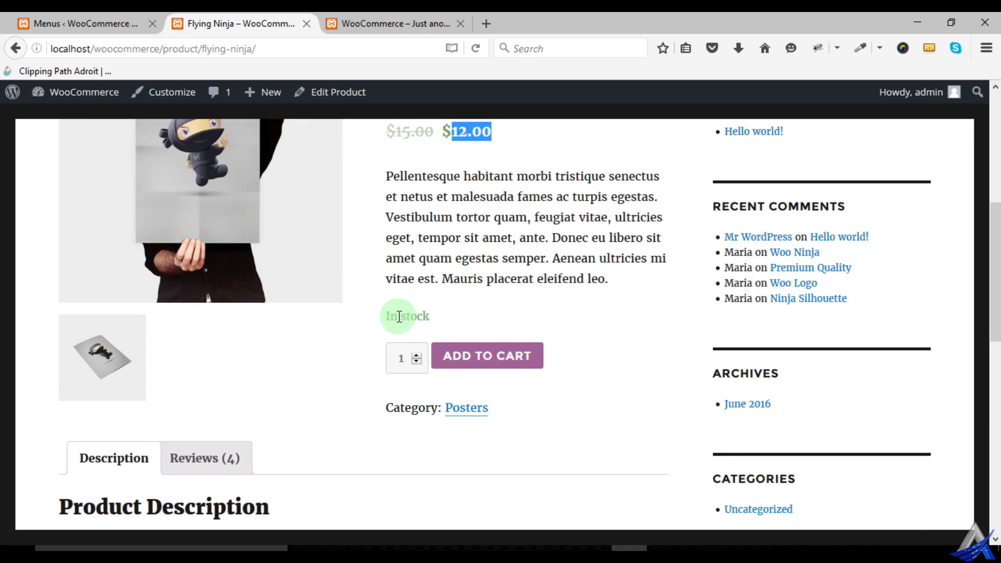
pyautogui.moveTo(392, 316); pyautogui.dragTo(438, 316)
pyautogui.scroll(-3, 438, 317)
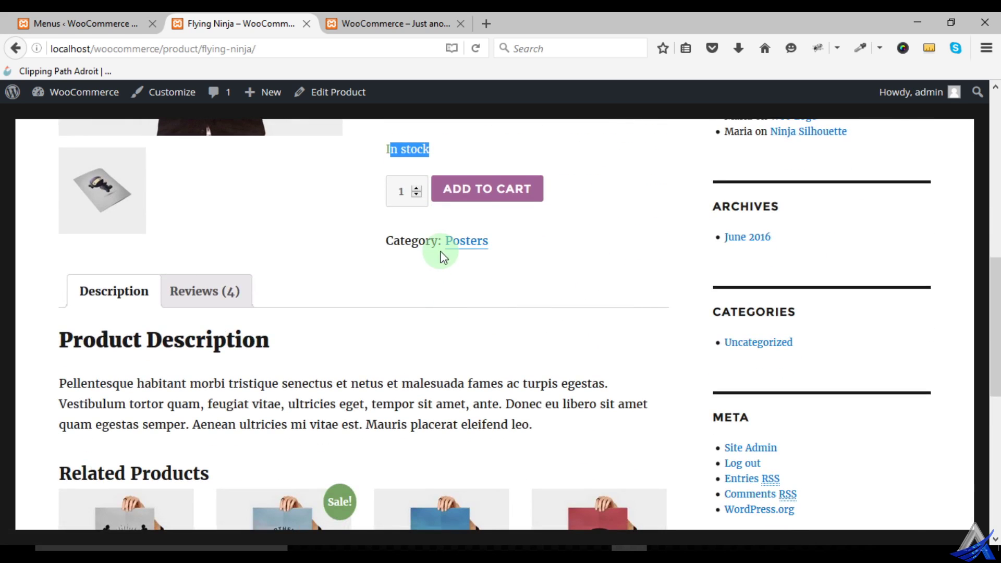
pyautogui.scroll(2, 476, 290)
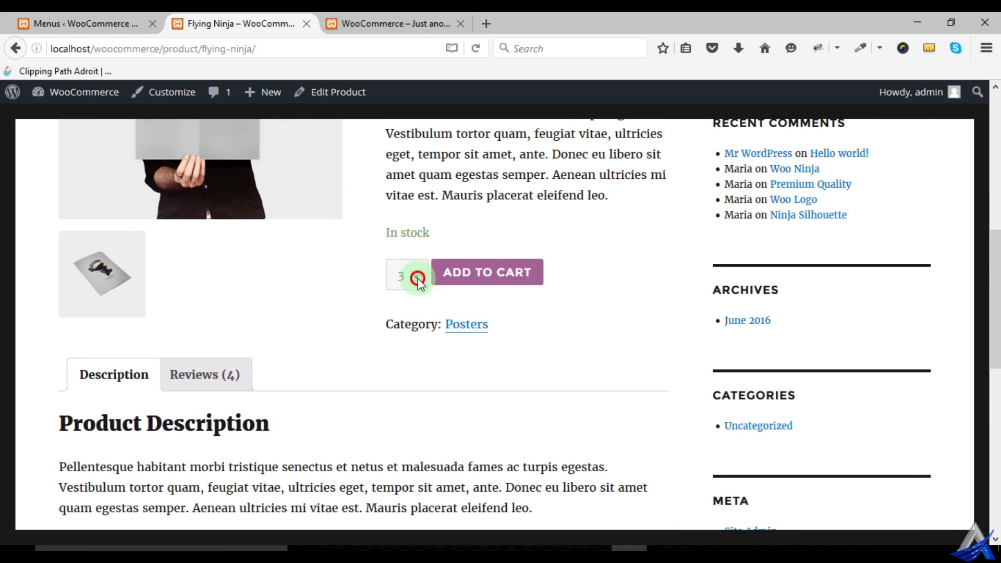
pyautogui.scroll(-3, 207, 353)
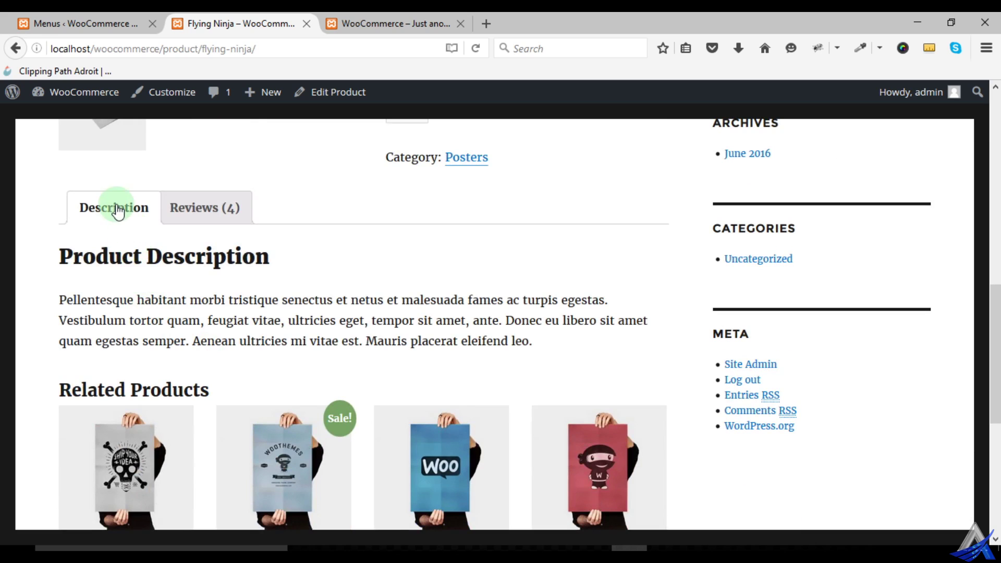
# - Show the customer reviews of Flying Ninja and read them with their star ratings
pyautogui.click(206, 208)
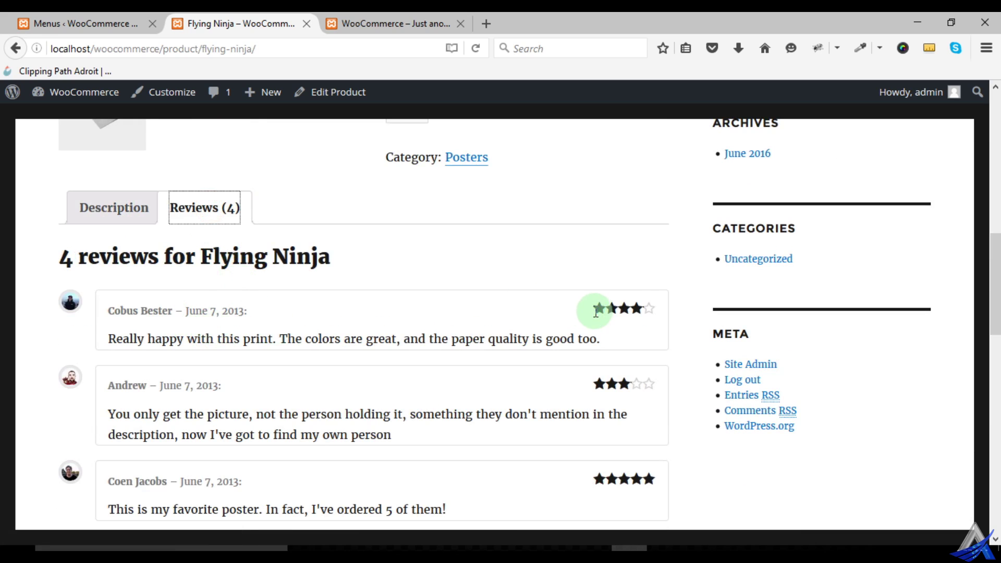
pyautogui.scroll(-3, 301, 327)
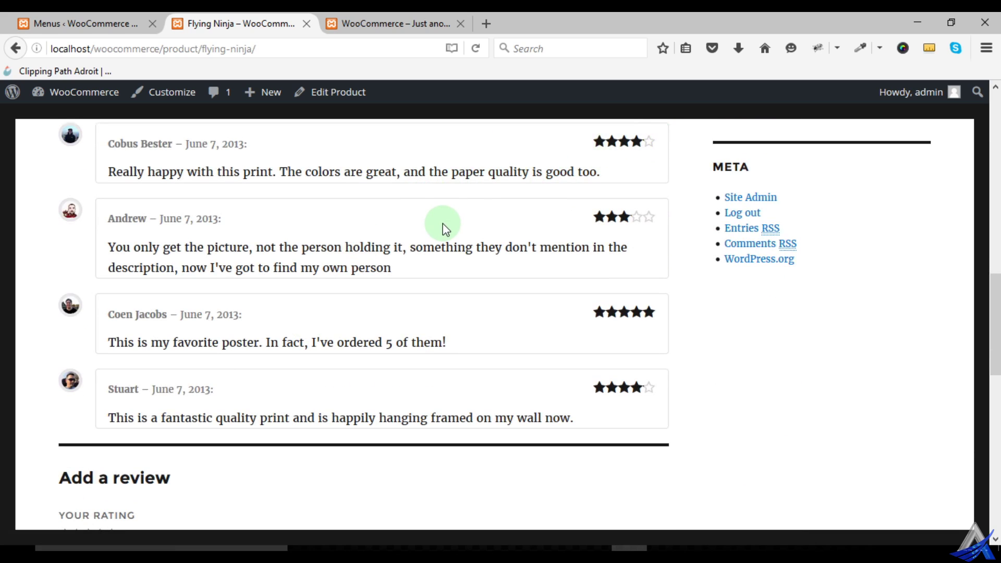
pyautogui.scroll(-3, 511, 259)
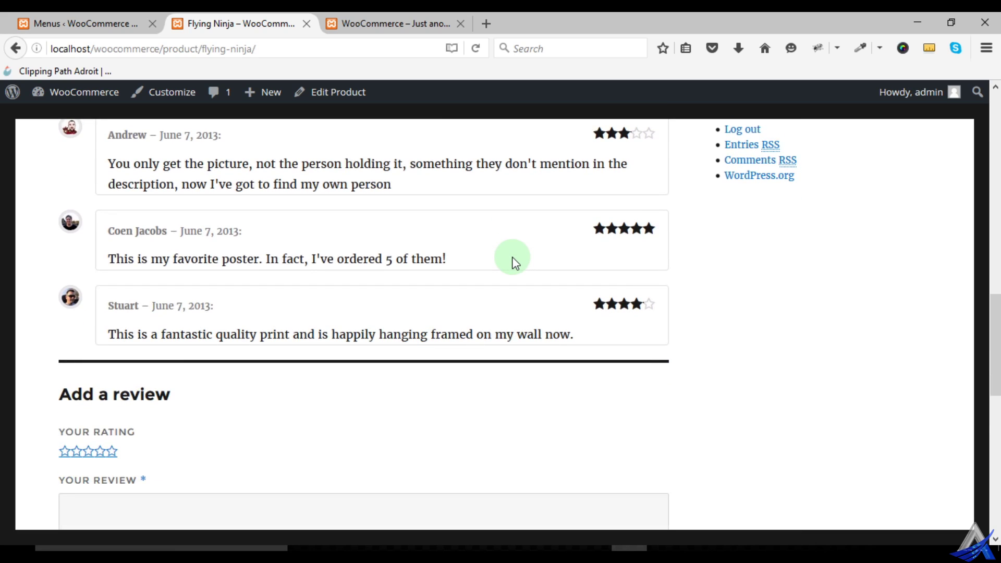
# - Examine the Add a review form with its star rating and the Related Products on the Flying Ninja page
pyautogui.scroll(-3, 497, 255)
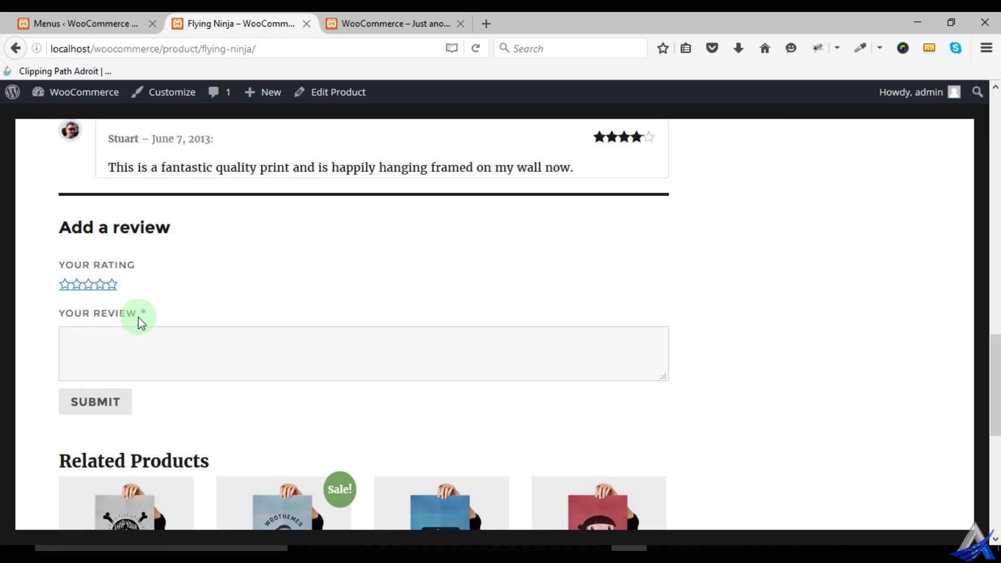
pyautogui.click(111, 284)
pyautogui.scroll(-3, 378, 315)
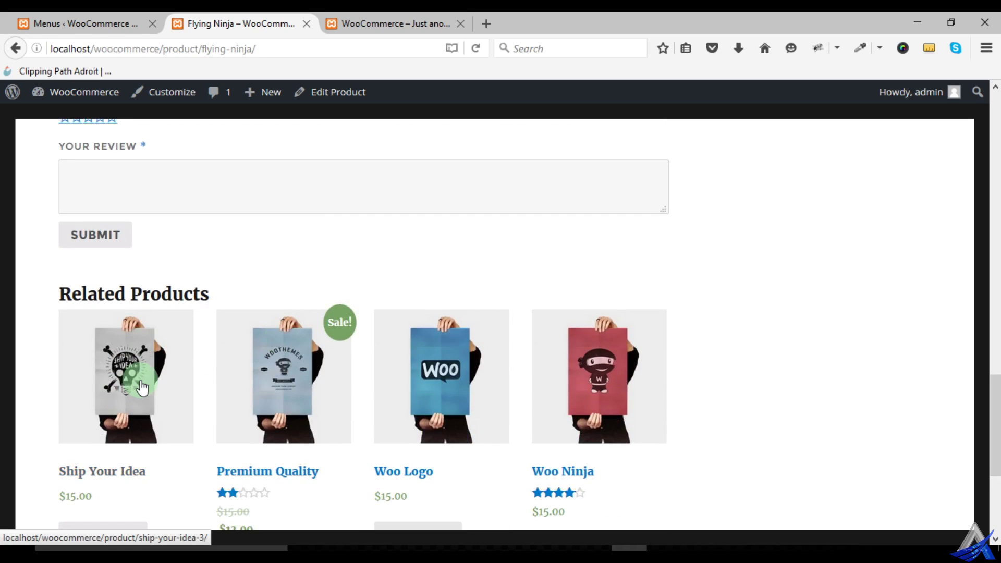
pyautogui.scroll(-3, 130, 376)
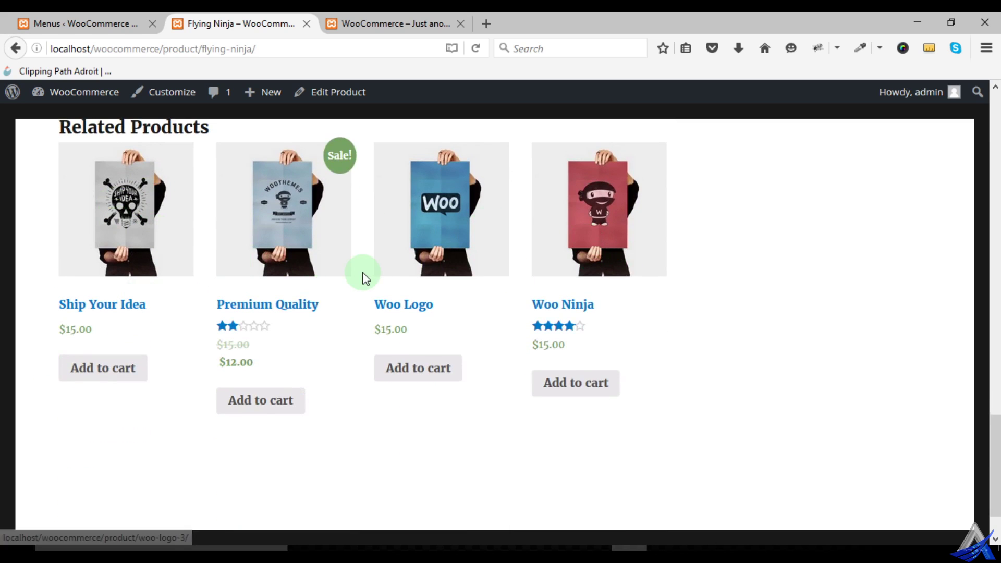
# - Add one Flying Ninja poster to the cart from its product page
pyautogui.scroll(20, 449, 330)
pyautogui.scroll(-5, 449, 331)
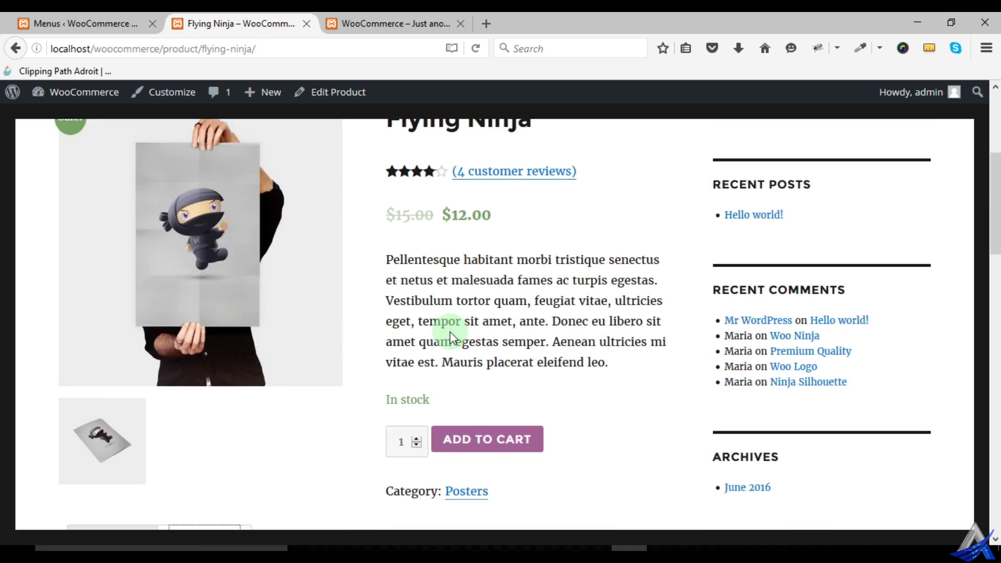
pyautogui.click(493, 439)
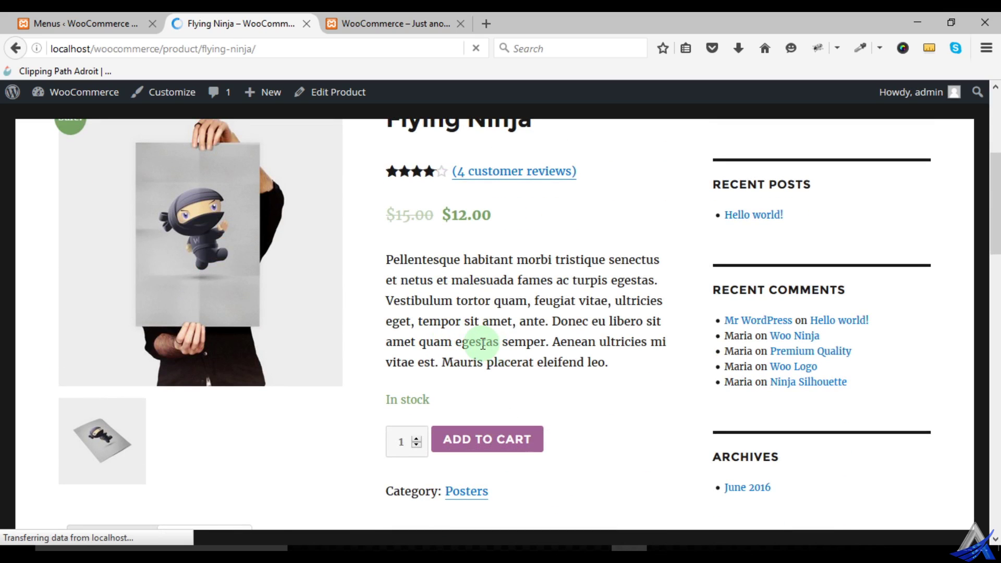
pyautogui.scroll(-5, 482, 348)
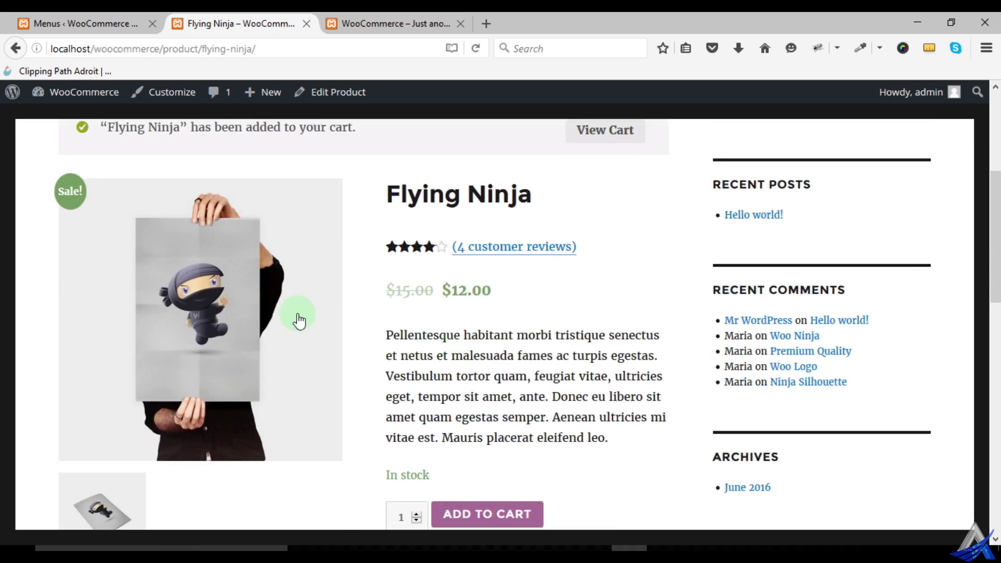
pyautogui.scroll(1, 435, 211)
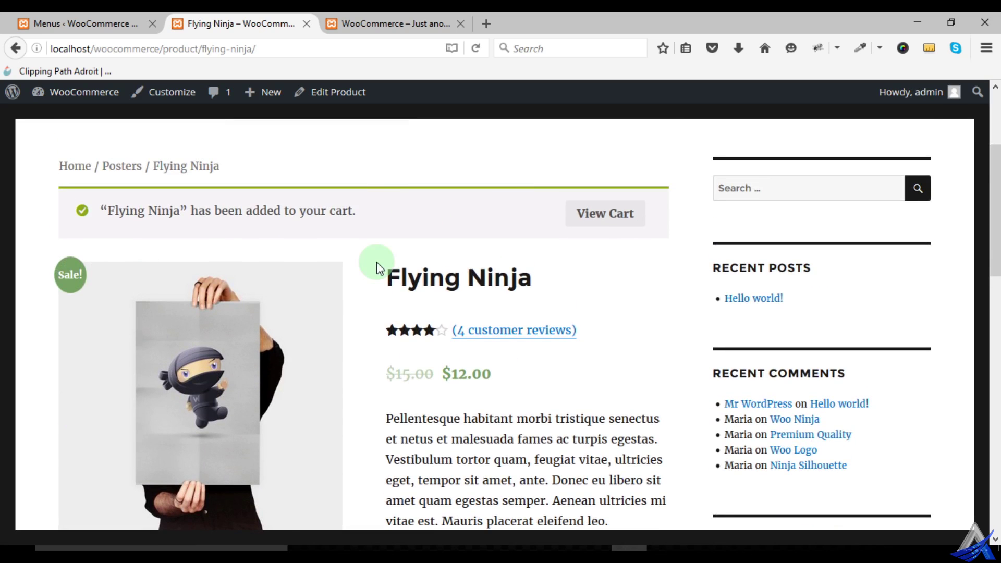
# - View both Flying Ninja product images in the enlarged gallery and close it
pyautogui.scroll(-3, 212, 280)
pyautogui.click(202, 264)
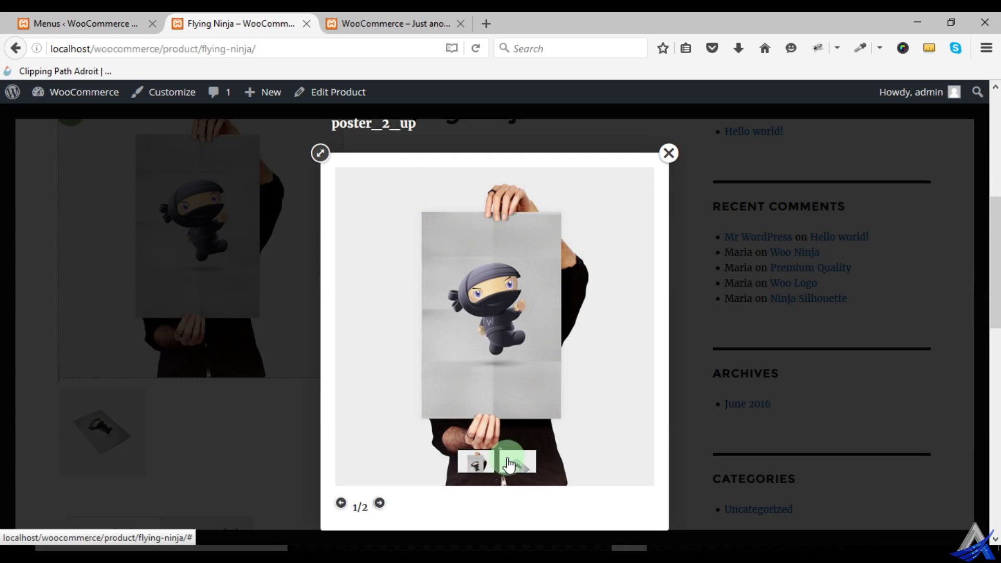
pyautogui.click(380, 503)
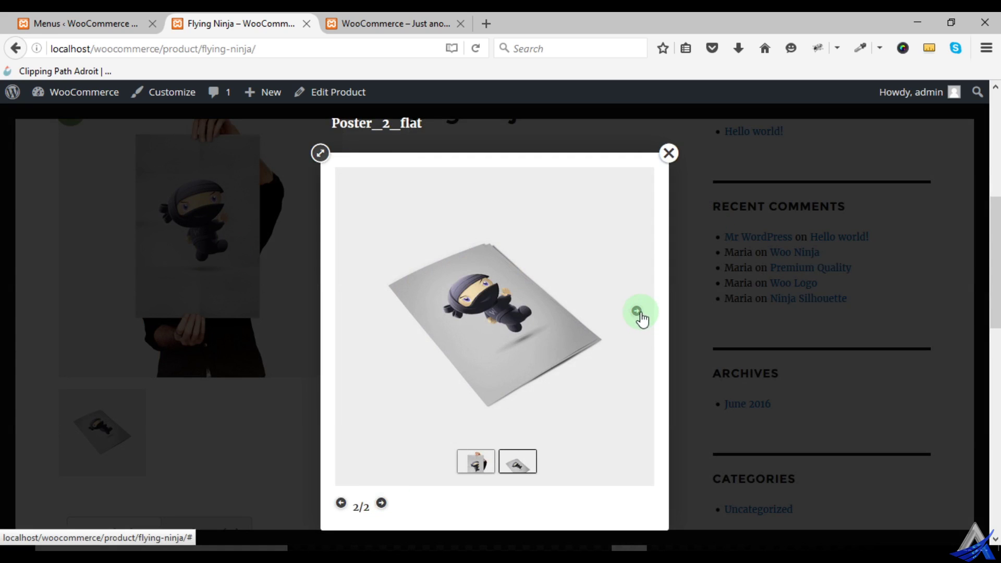
pyautogui.click(640, 311)
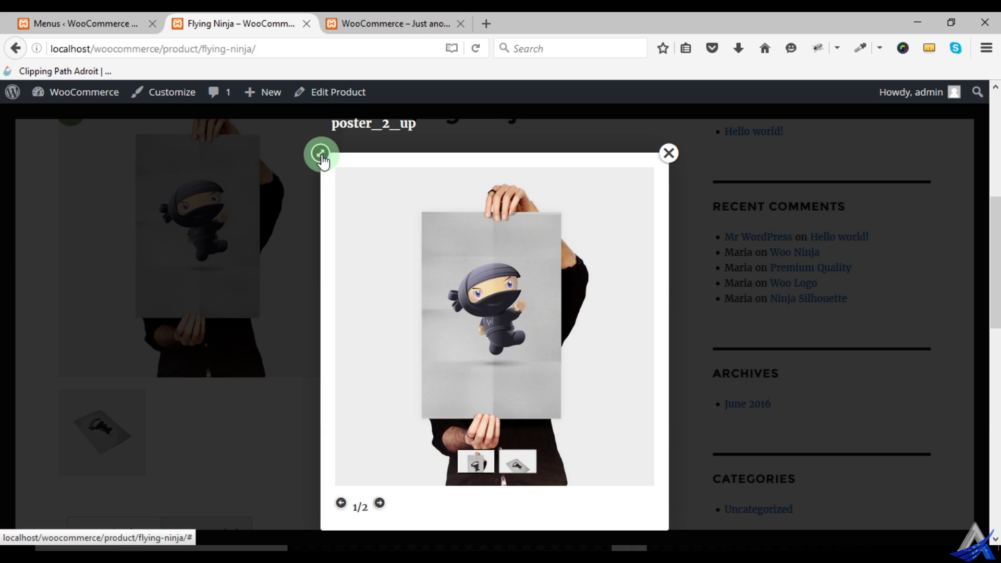
pyautogui.click(670, 156)
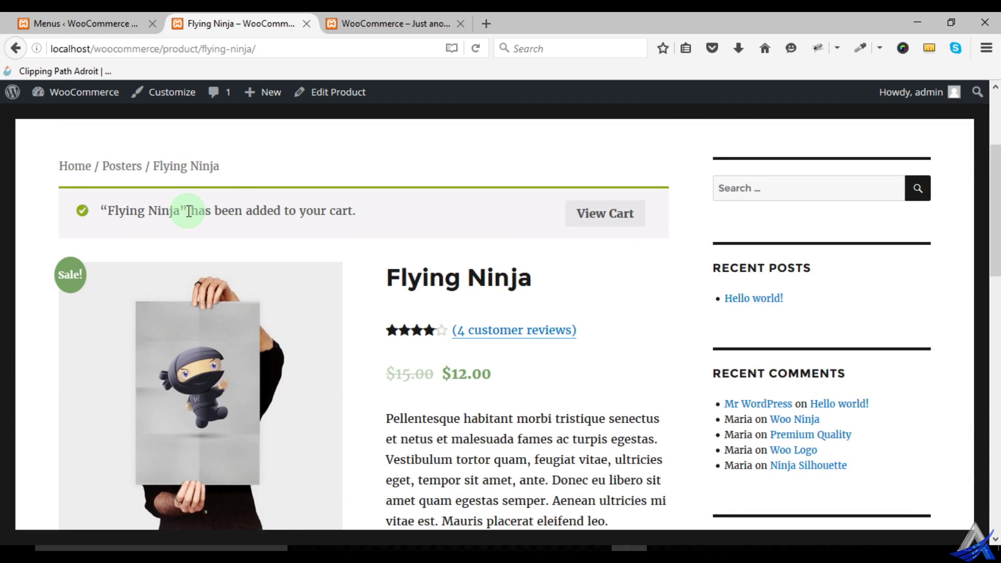
# - Open the store's cart page from the Flying Ninja product page
pyautogui.scroll(3, 380, 224)
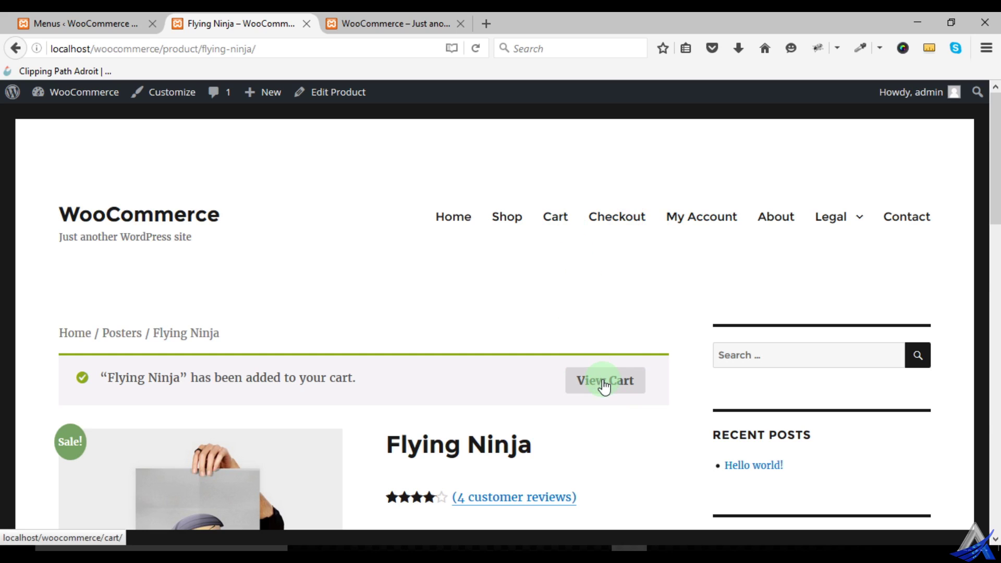
pyautogui.click(554, 219)
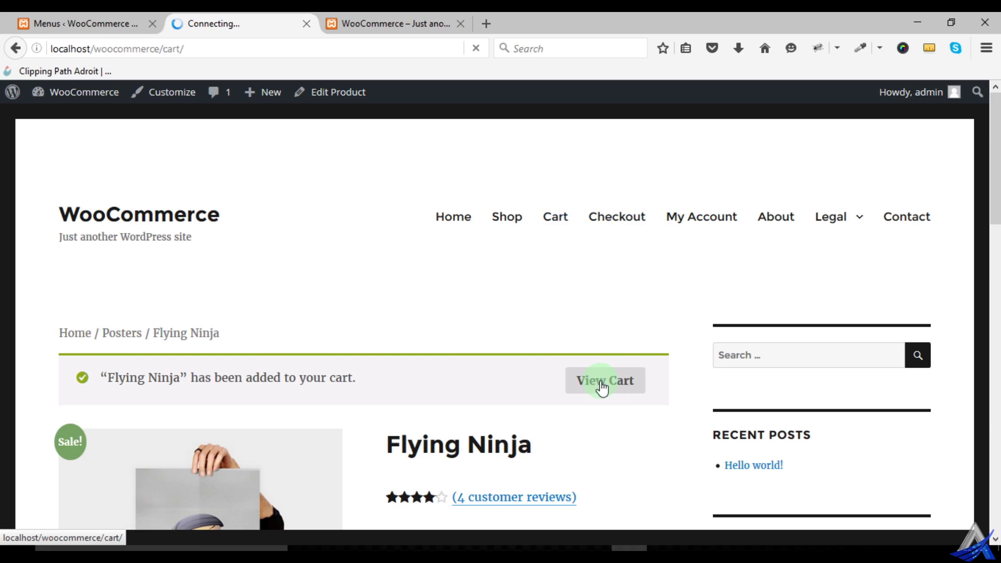
# - Raise the Flying Ninja quantity in the cart to 2 and return it to 1
pyautogui.scroll(-3, 479, 334)
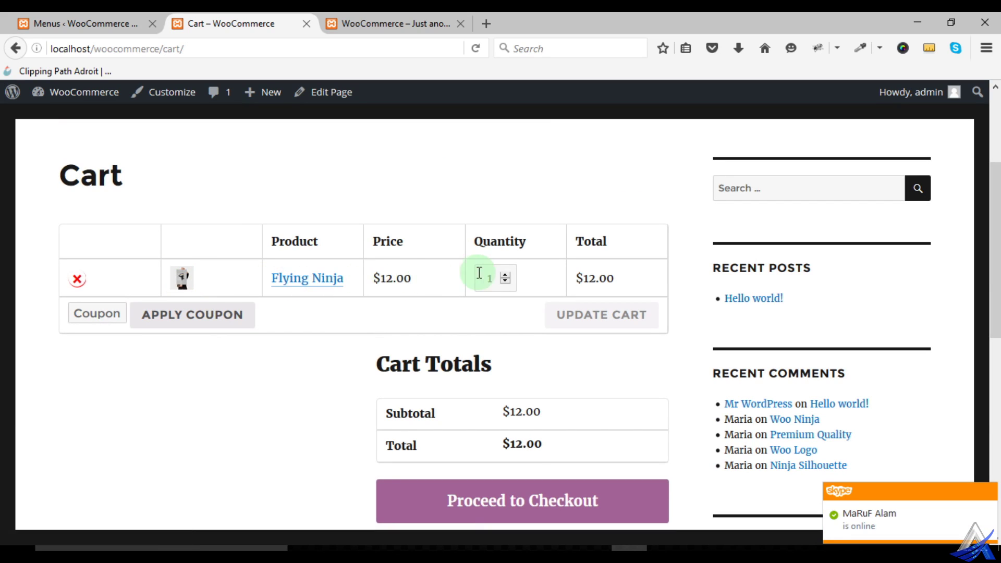
pyautogui.click(505, 274)
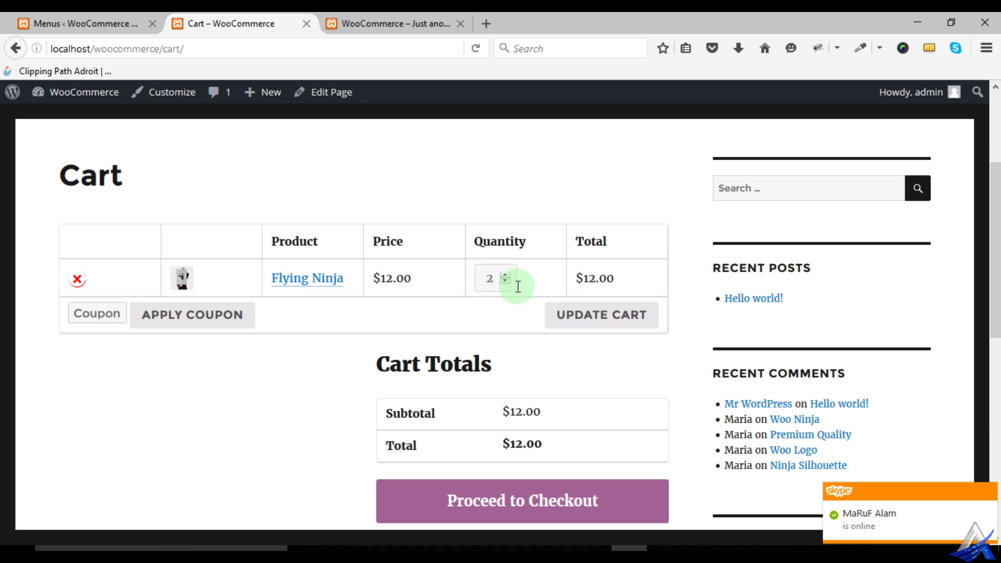
pyautogui.click(505, 282)
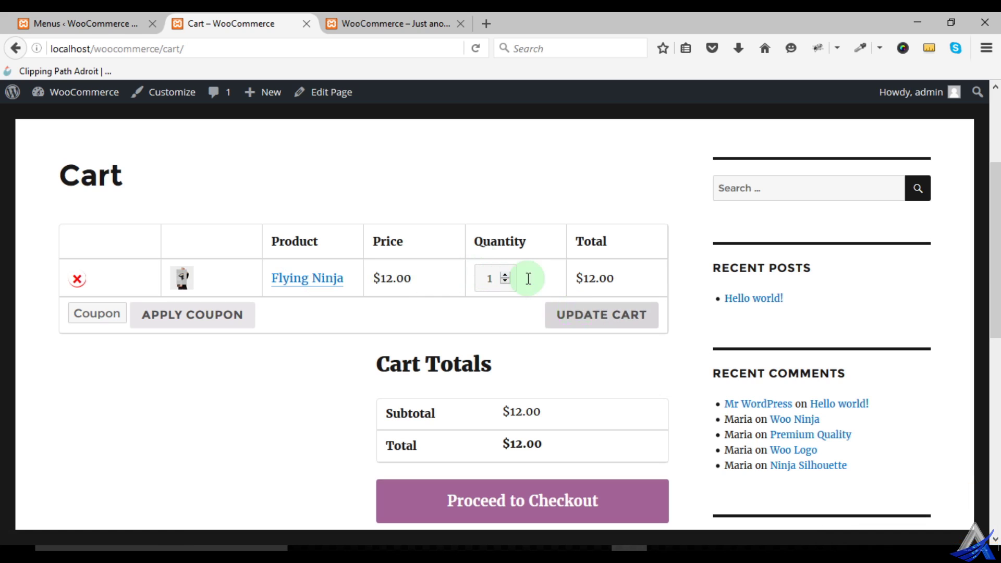
pyautogui.click(583, 306)
pyautogui.click(105, 314)
pyautogui.click(159, 320)
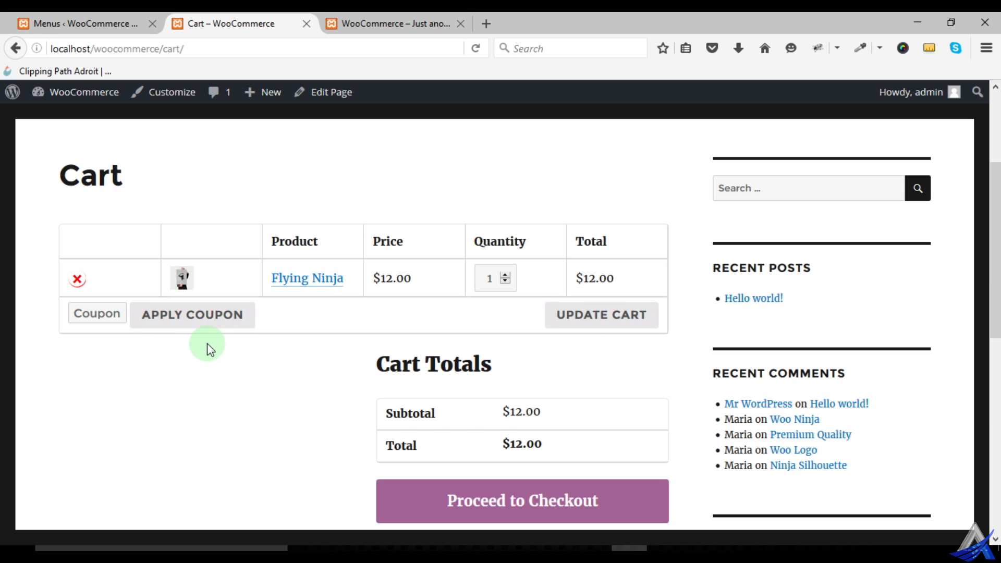
# - Open the store's Checkout page and examine the coupon link, the Billing Details fields and the Order Notes box
pyautogui.scroll(-3, 207, 343)
pyautogui.click(570, 335)
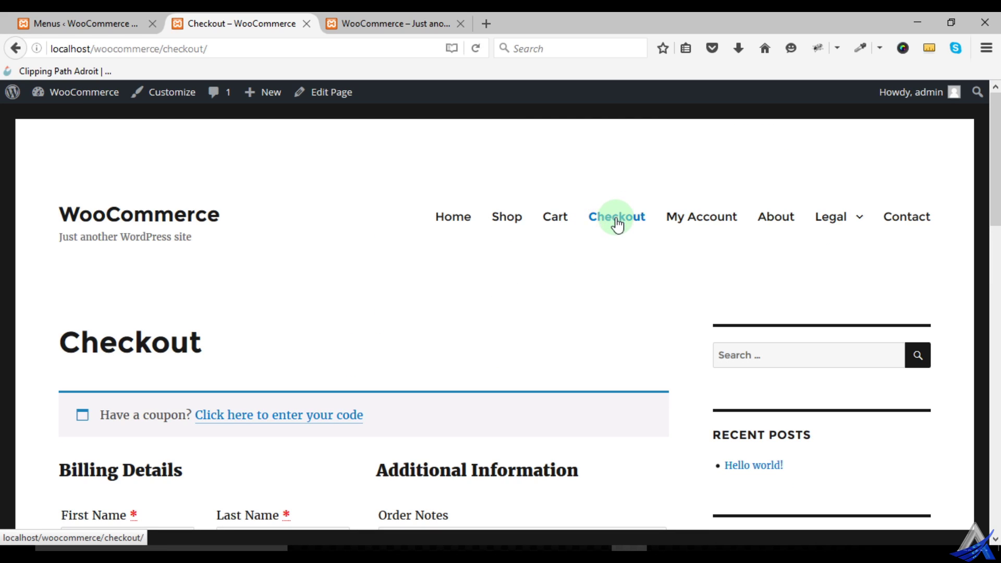
pyautogui.scroll(-5, 515, 312)
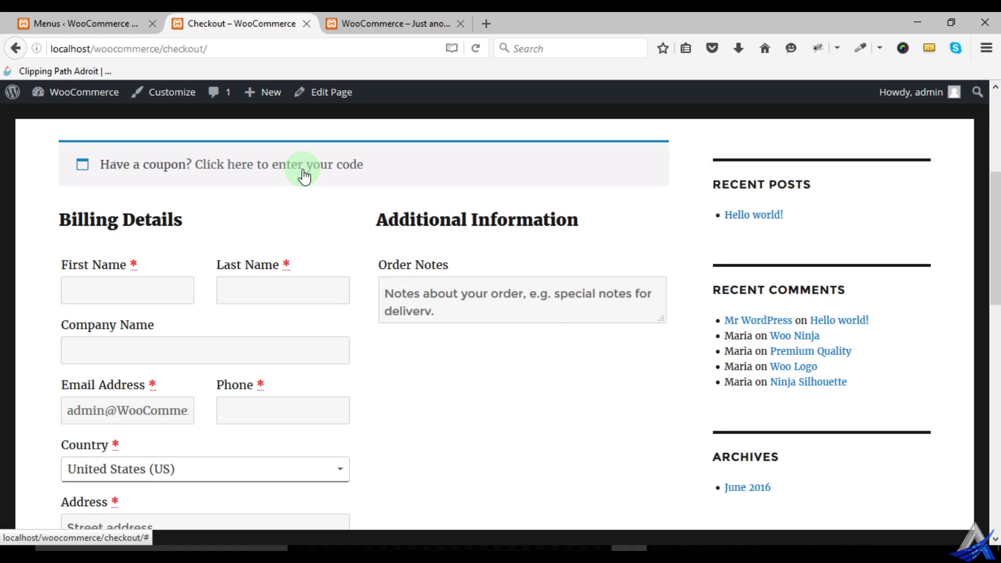
pyautogui.scroll(-3, 284, 290)
pyautogui.scroll(3, 257, 290)
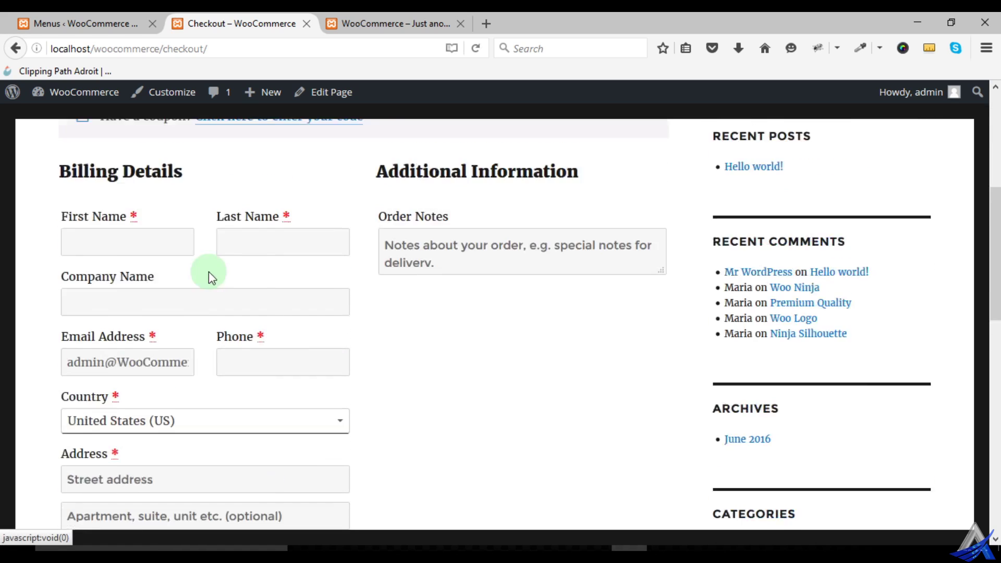
pyautogui.scroll(-8, 304, 312)
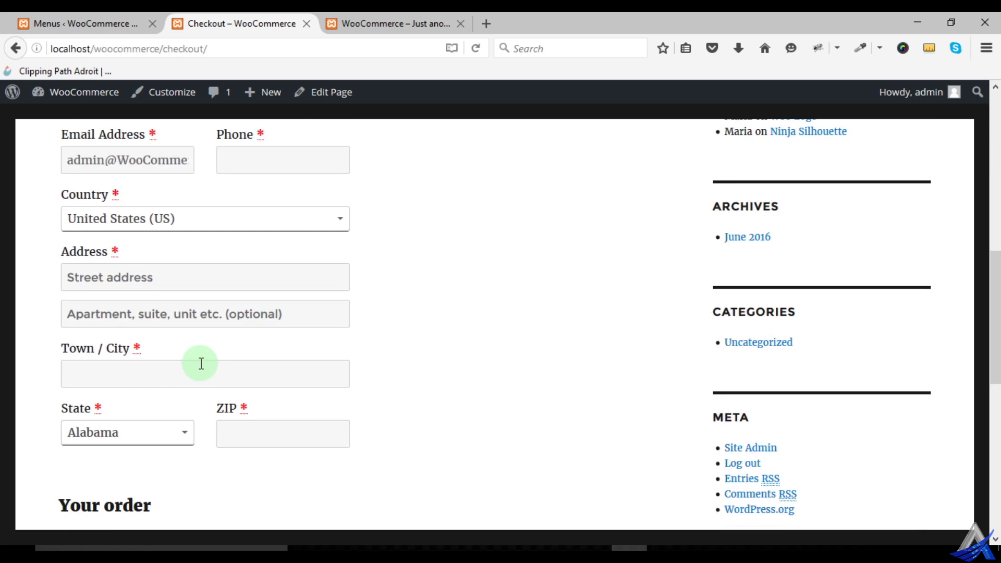
pyautogui.scroll(8, 497, 298)
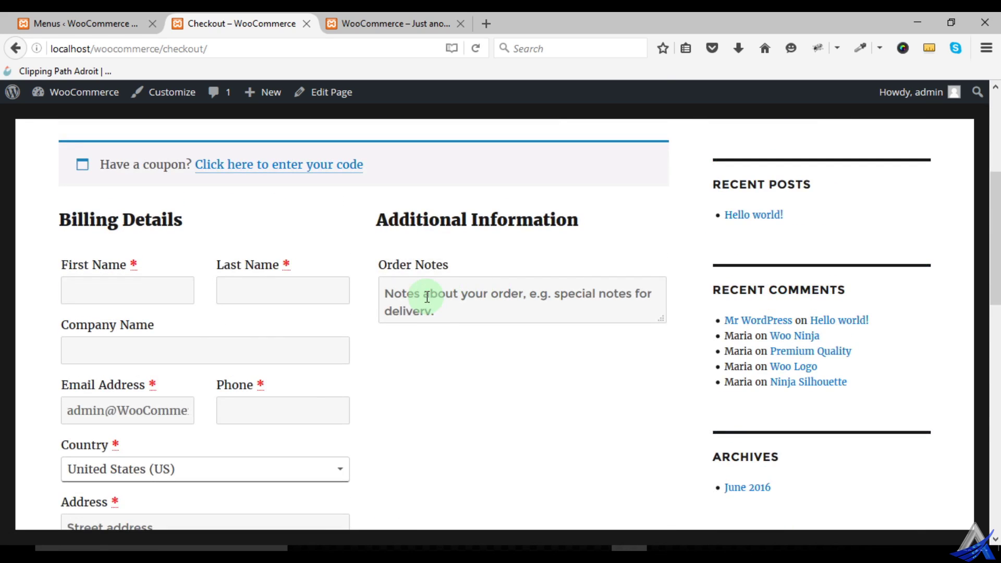
pyautogui.click(468, 306)
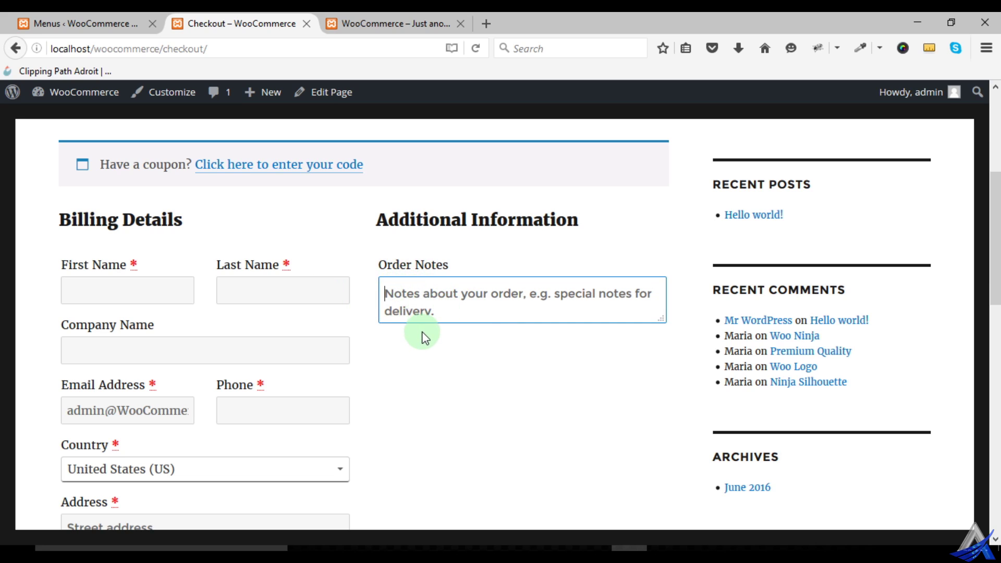
# - Review the Your order table and read the payment methods notice above the Place Order button on the checkout page
pyautogui.scroll(-10, 422, 337)
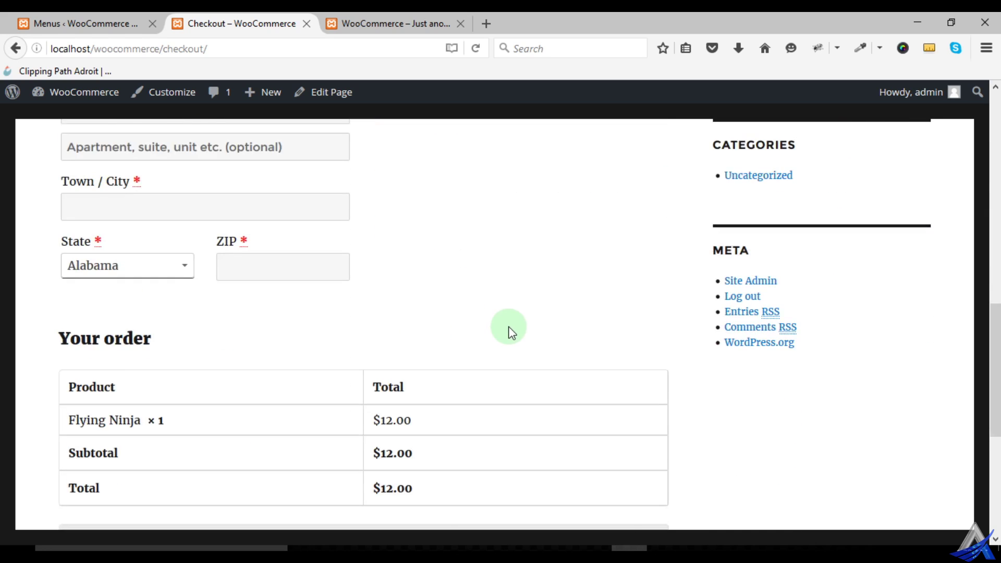
pyautogui.scroll(1, 508, 330)
pyautogui.scroll(1, 482, 331)
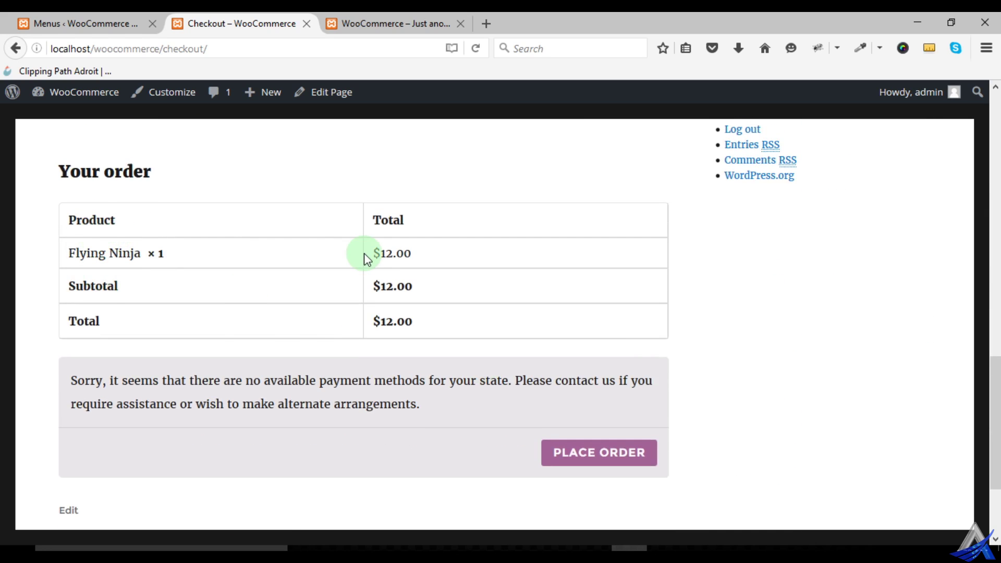
pyautogui.moveTo(77, 381); pyautogui.dragTo(441, 397)
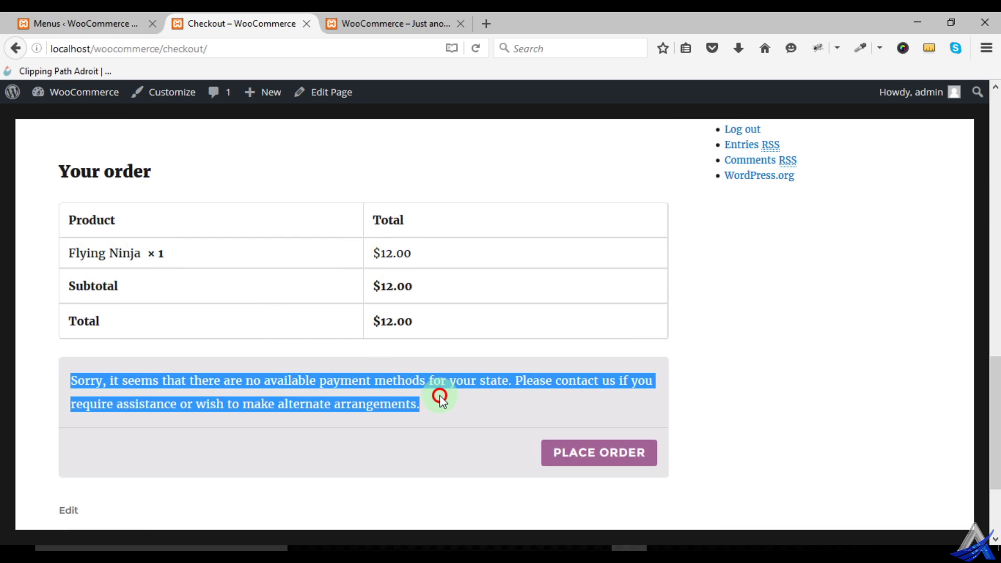
pyautogui.click(390, 404)
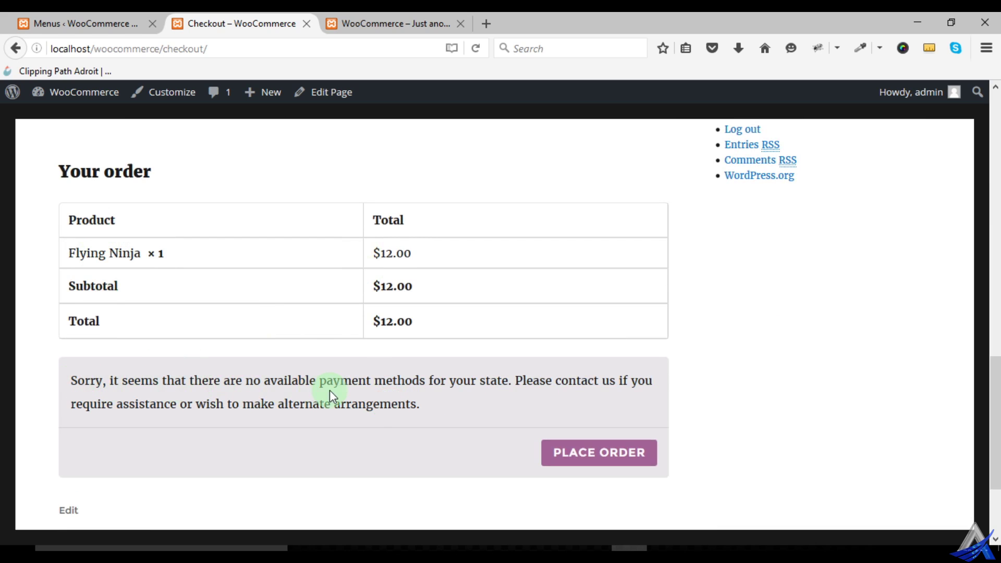
pyautogui.moveTo(110, 385); pyautogui.dragTo(384, 380)
pyautogui.click(465, 383)
pyautogui.scroll(12, 537, 390)
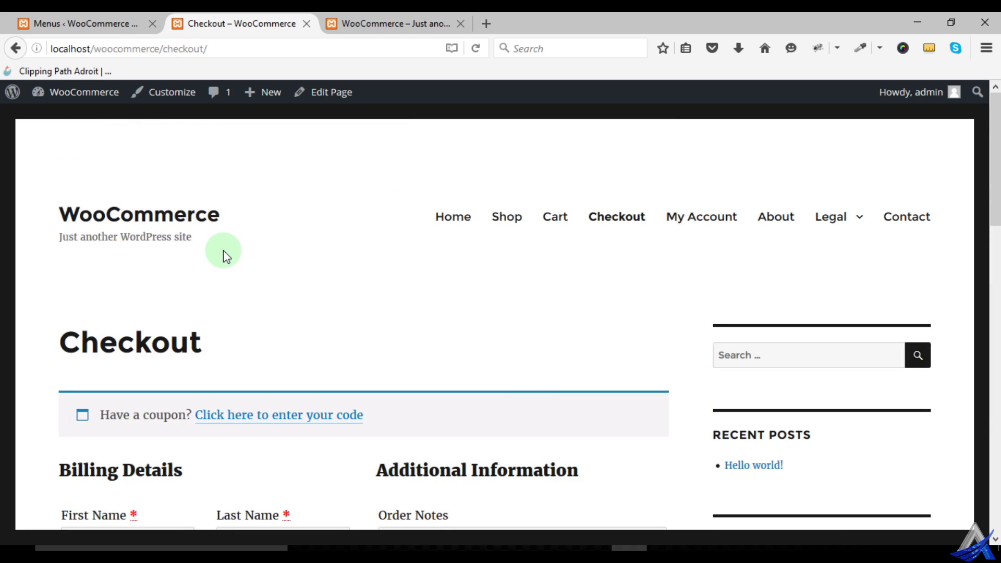
# - Open the Permalink Settings in the WordPress admin and select Post name as the common URL structure
pyautogui.click(99, 23)
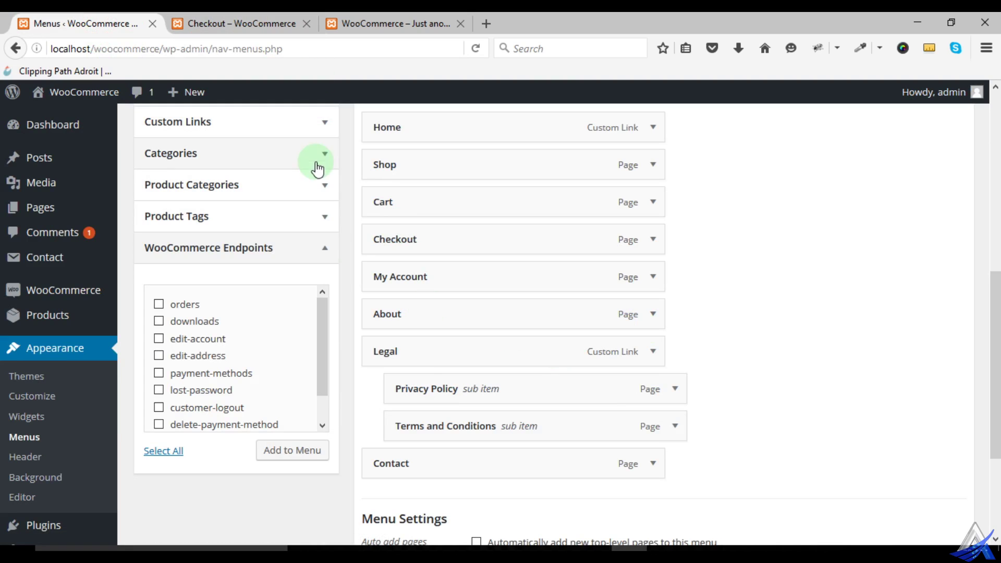
pyautogui.scroll(-3, 54, 387)
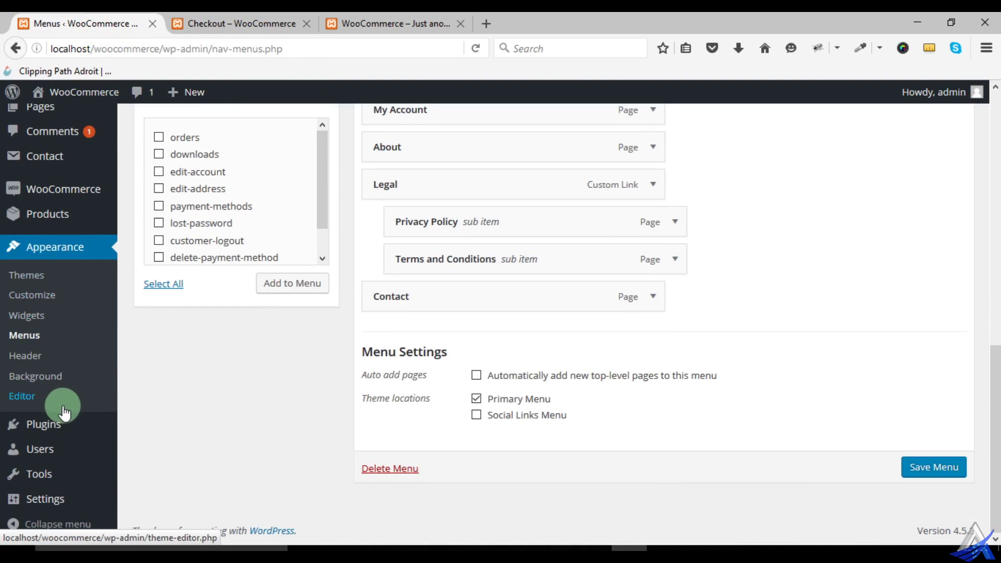
pyautogui.moveTo(74, 485)
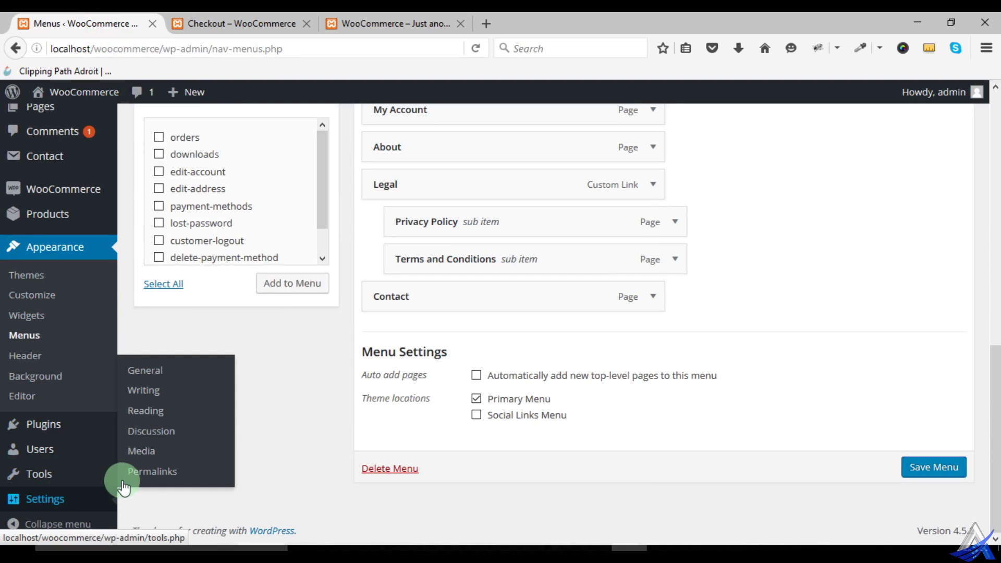
pyautogui.click(138, 473)
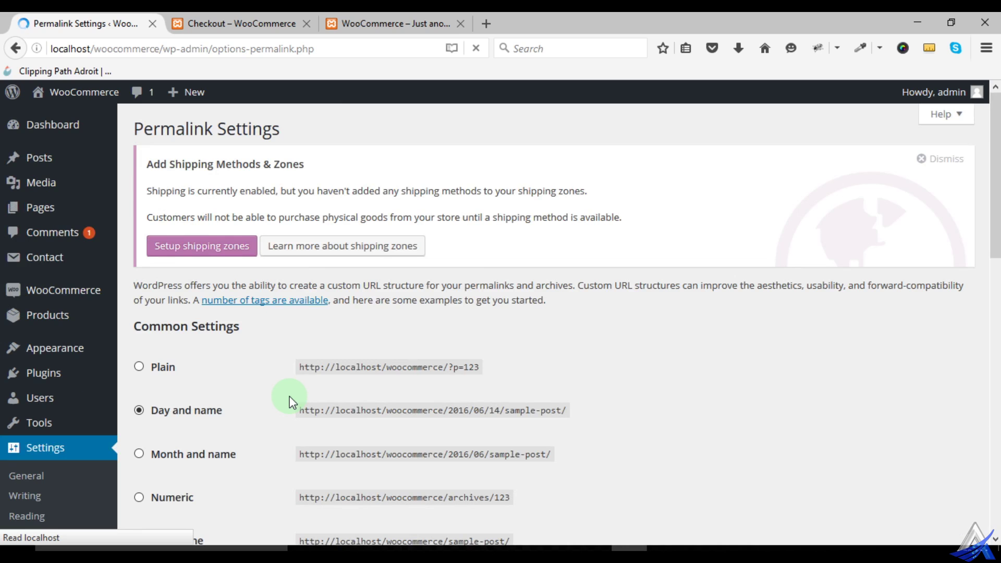
pyautogui.scroll(-3, 490, 361)
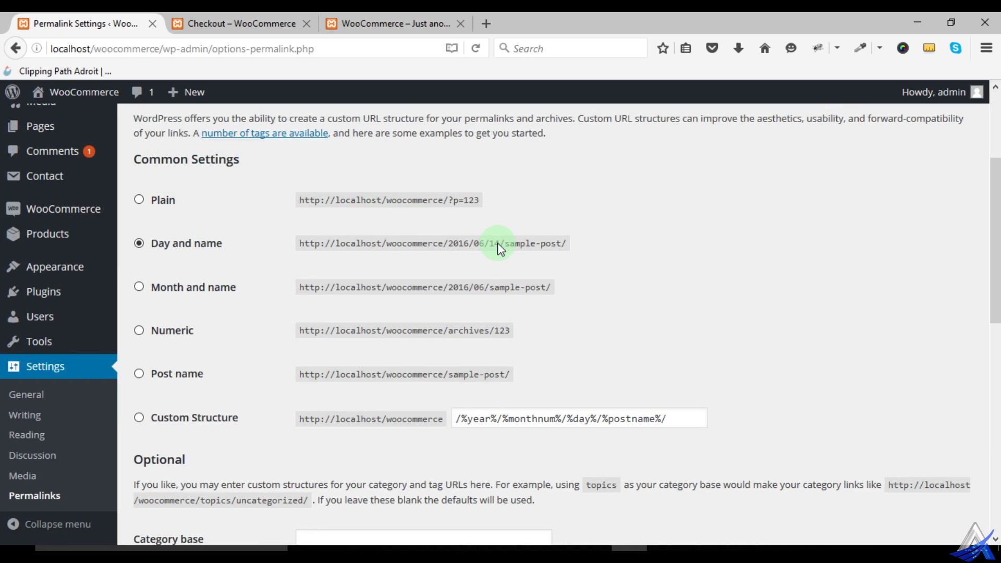
pyautogui.moveTo(374, 241); pyautogui.dragTo(564, 240)
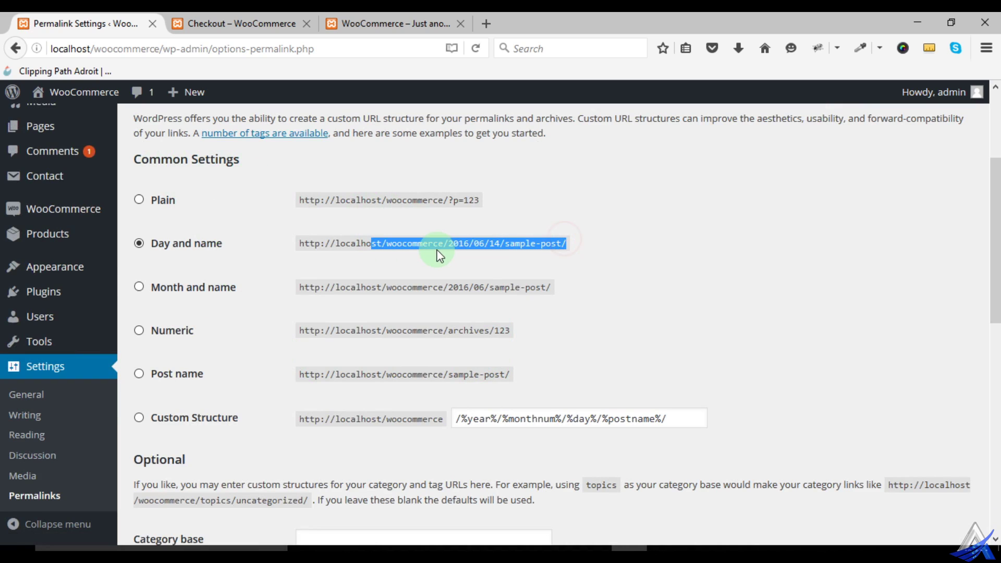
pyautogui.click(140, 374)
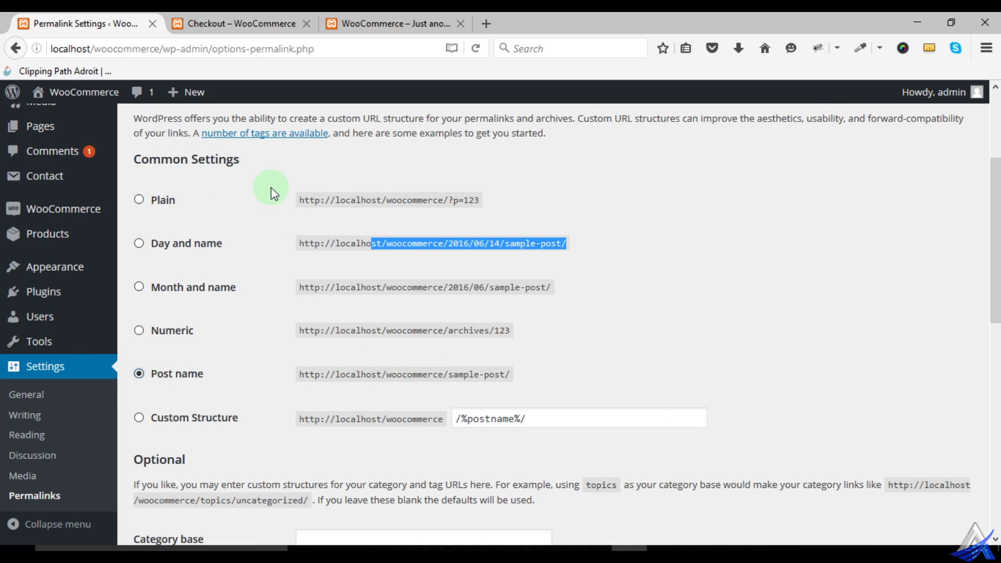
# - Inspect the live Checkout page's address, comparing the localhost/woocommerce base with the checkout slug
pyautogui.click(217, 23)
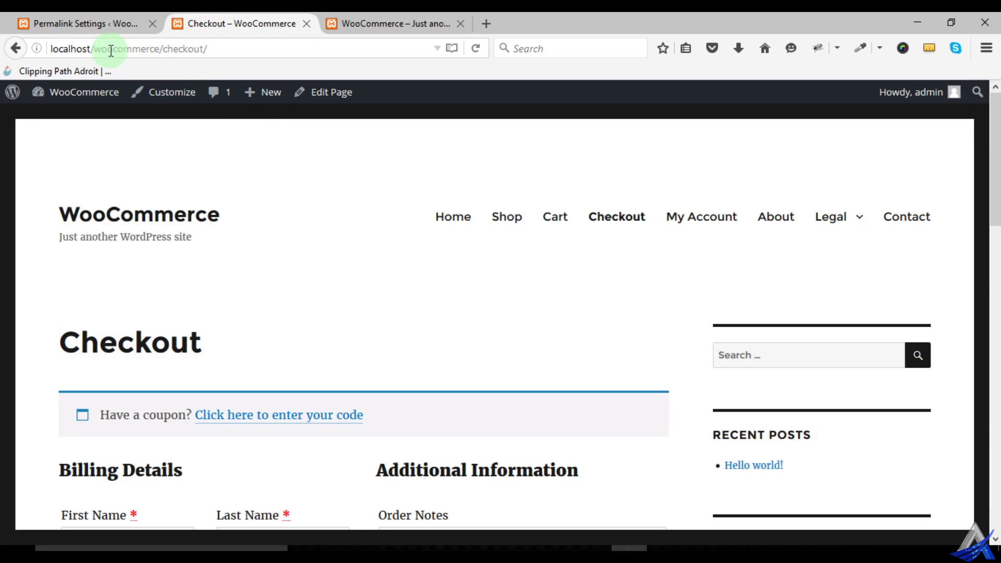
pyautogui.moveTo(159, 48); pyautogui.dragTo(50, 48)
pyautogui.moveTo(163, 48); pyautogui.dragTo(223, 48)
pyautogui.moveTo(159, 48); pyautogui.dragTo(217, 115)
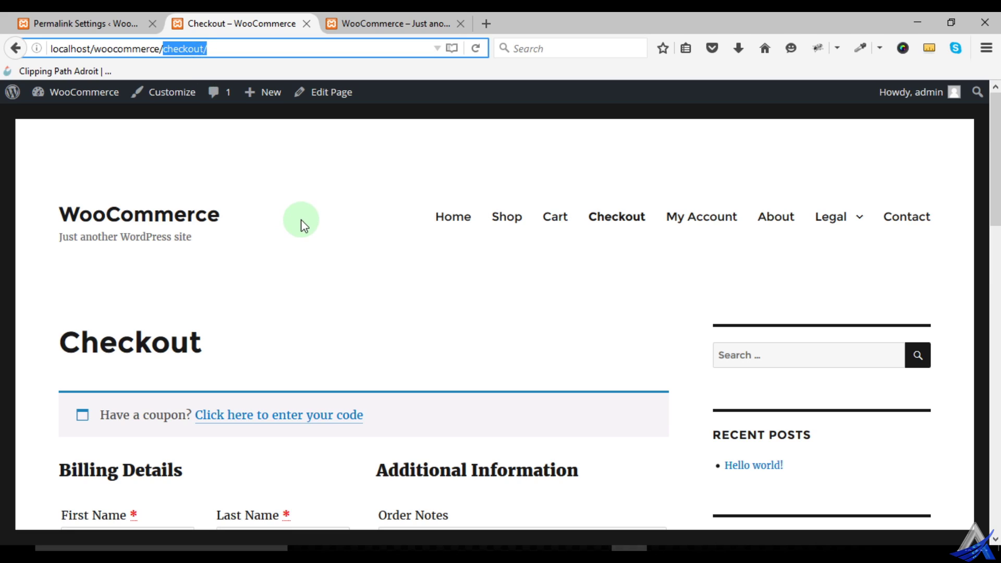
pyautogui.click(338, 284)
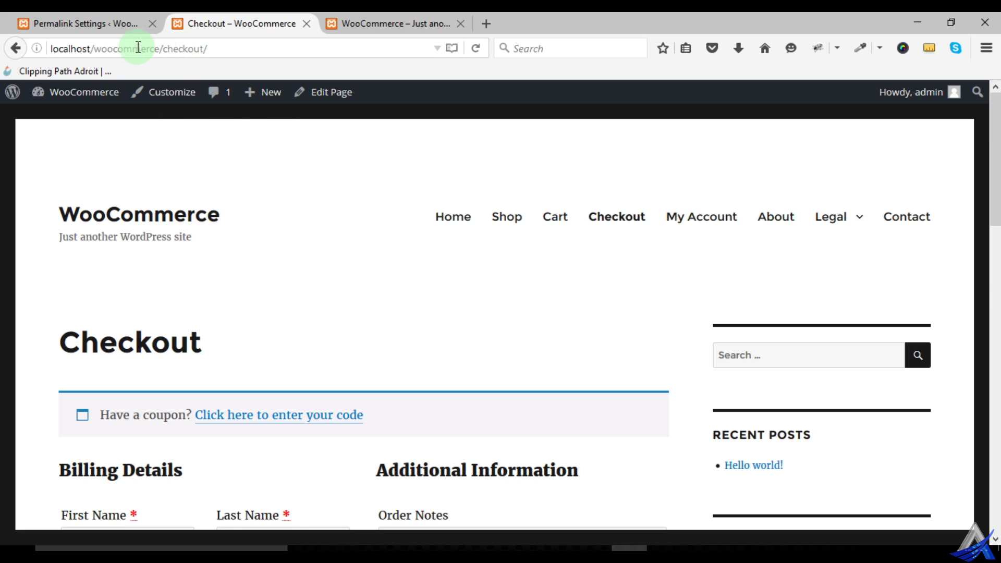
# - Review the Optional base fields and the Product Permalinks choices in the Permalink Settings
pyautogui.click(123, 24)
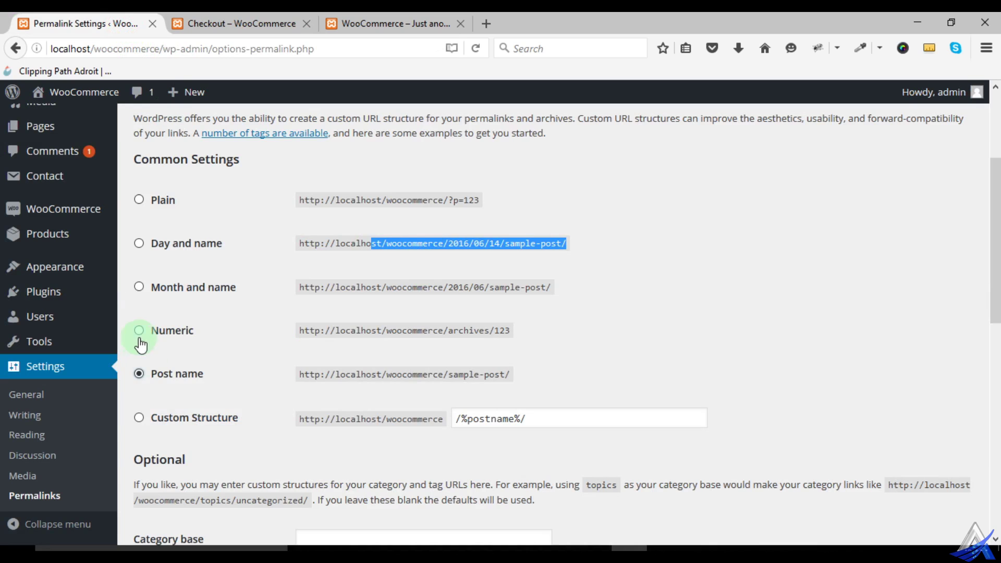
pyautogui.scroll(-5, 293, 311)
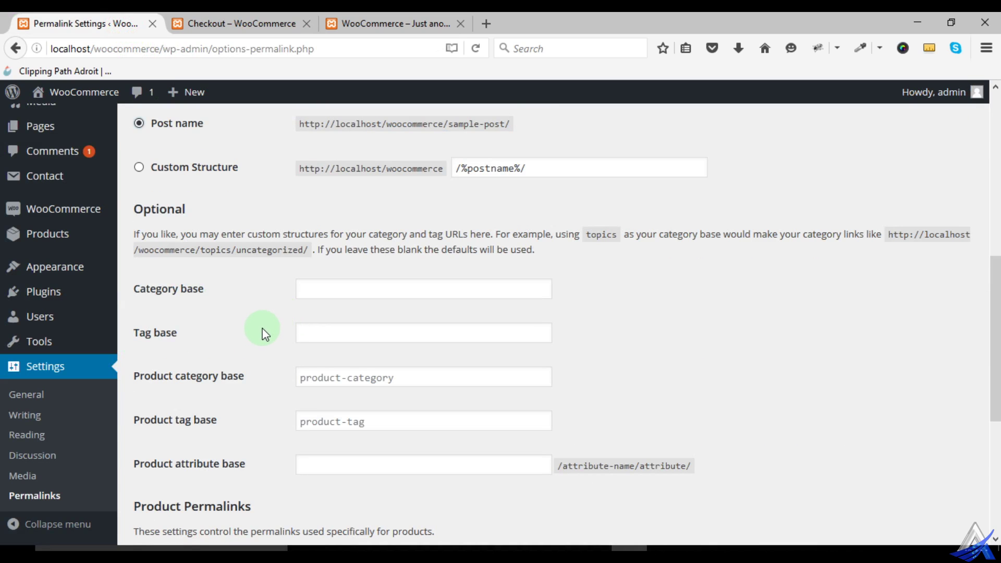
pyautogui.scroll(-6, 259, 332)
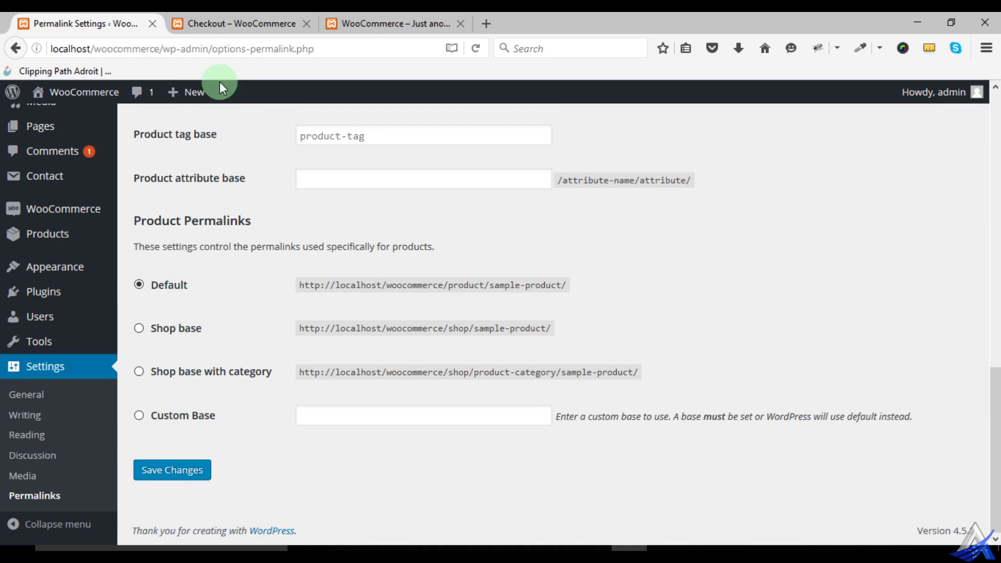
# - Open the Happy Ninja product from the live Shop page and inspect the base and product parts of its address
pyautogui.click(230, 23)
pyautogui.scroll(-5, 299, 320)
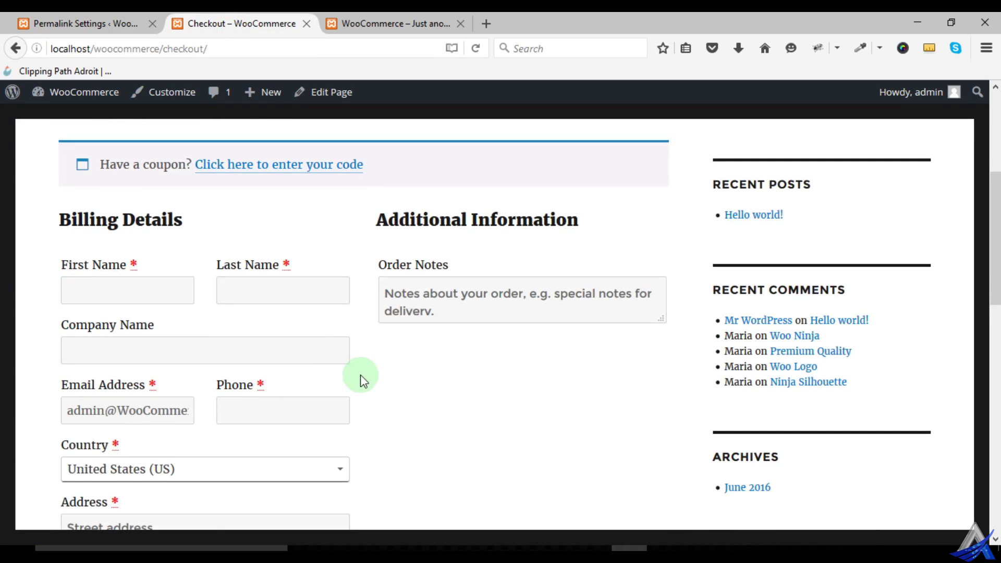
pyautogui.scroll(5, 385, 391)
pyautogui.click(512, 224)
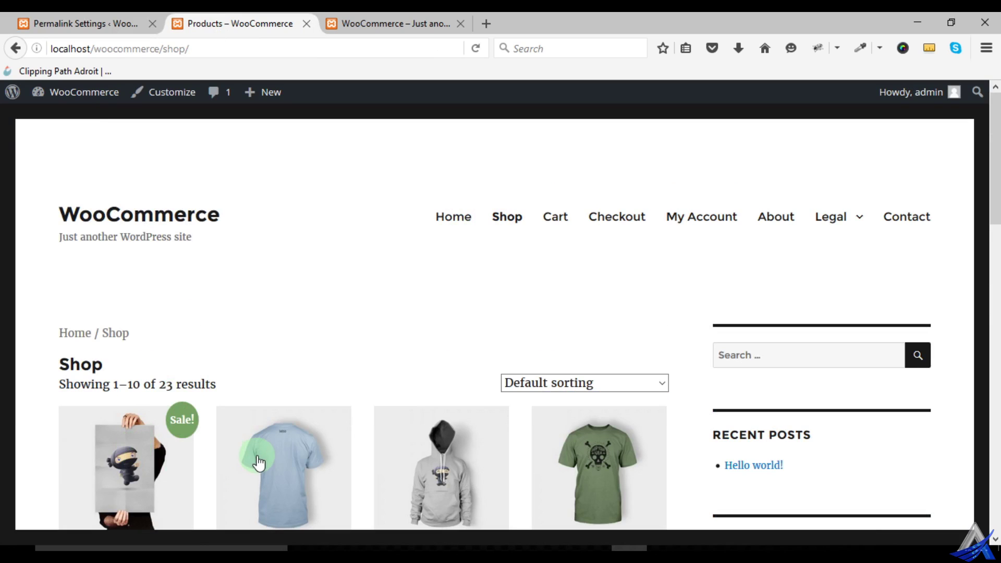
pyautogui.click(258, 462)
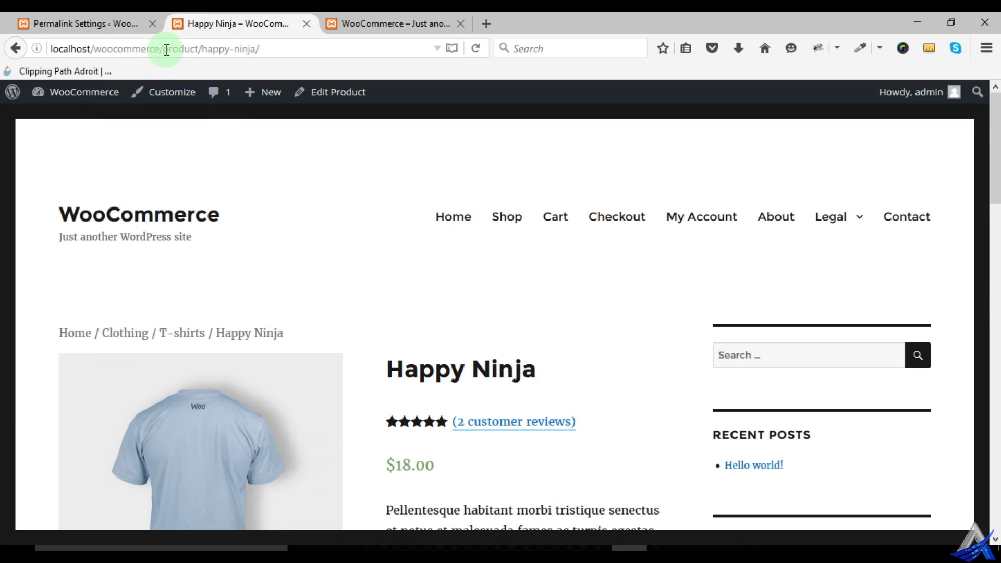
pyautogui.moveTo(161, 49); pyautogui.dragTo(51, 48)
pyautogui.moveTo(123, 89)
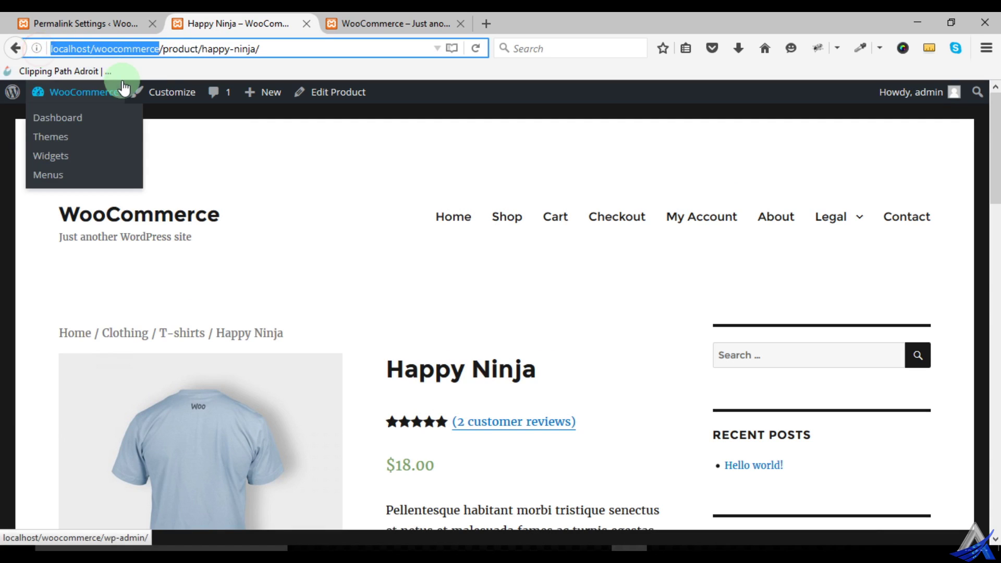
pyautogui.moveTo(163, 49); pyautogui.dragTo(264, 48)
# - Compare the Default product URL pattern in the Permalink Settings and select Shop base for the product permalinks
pyautogui.click(104, 23)
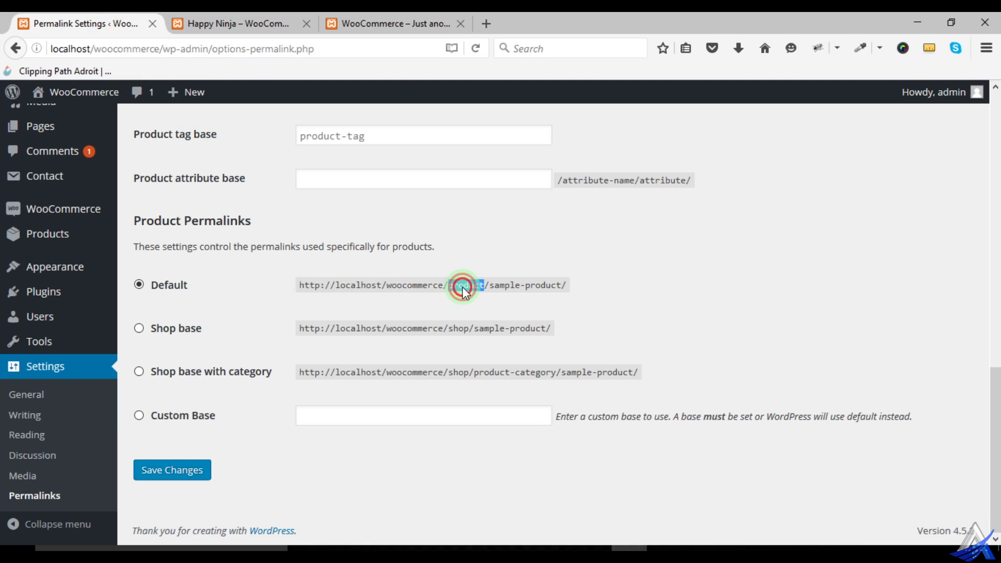
pyautogui.moveTo(491, 286); pyautogui.dragTo(555, 286)
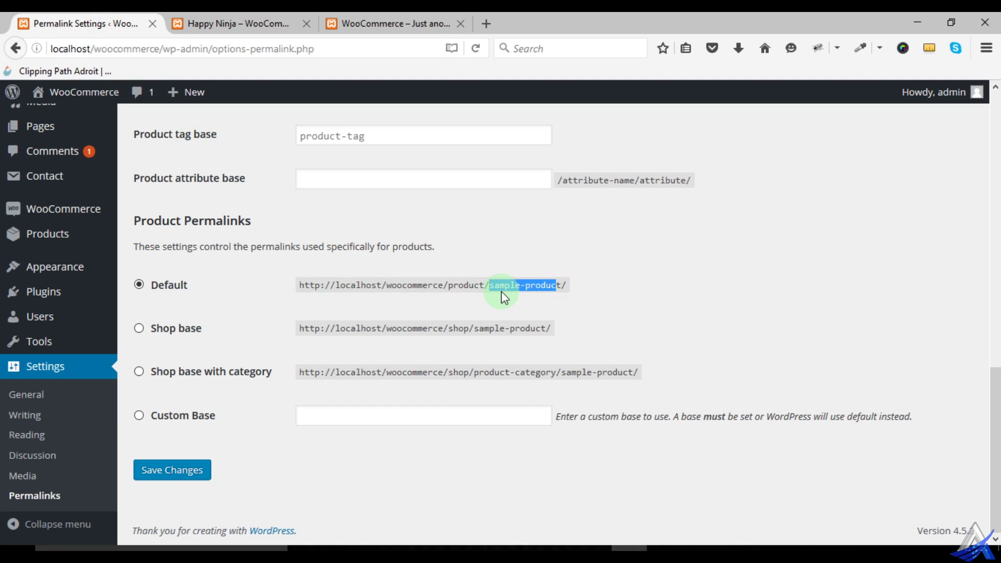
pyautogui.click(179, 339)
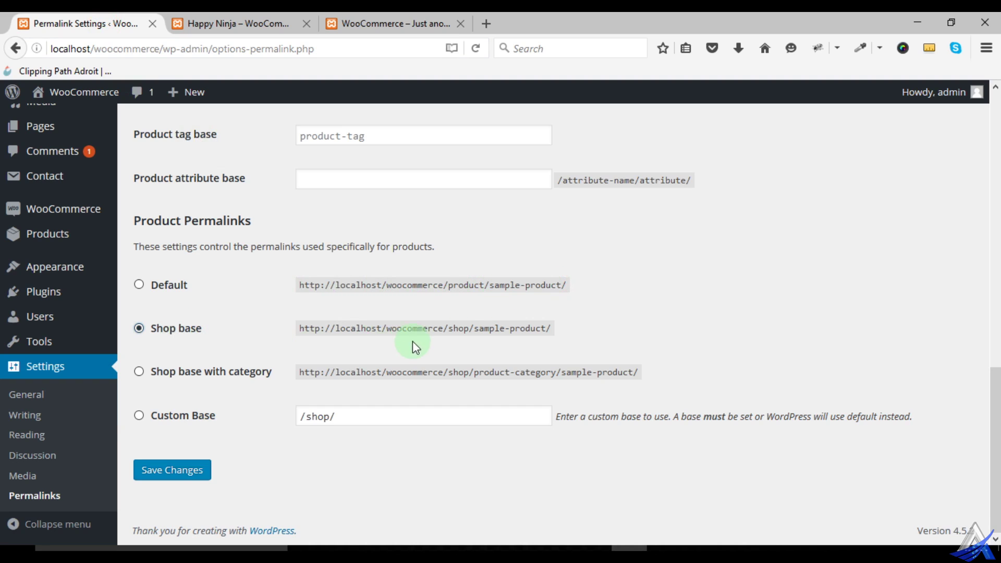
# - Examine the site address, shop and sample-product parts of the Shop base URL pattern
pyautogui.moveTo(443, 328); pyautogui.dragTo(301, 326)
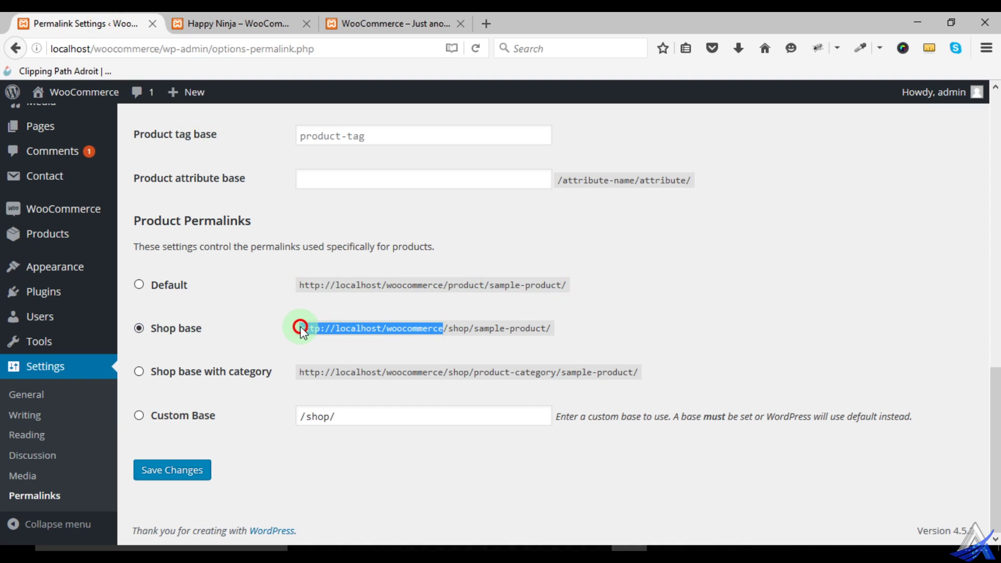
pyautogui.doubleClick(458, 329)
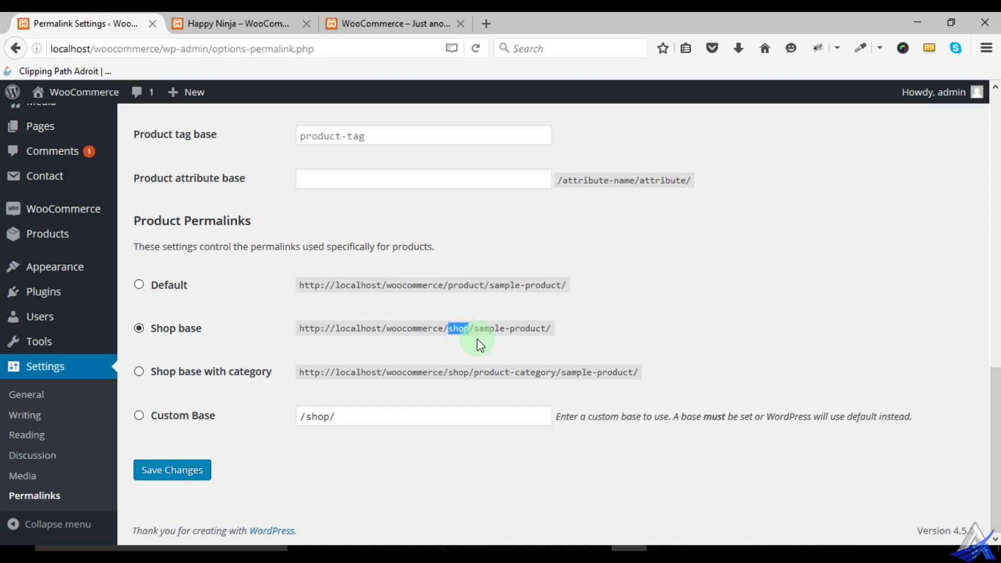
pyautogui.moveTo(476, 330); pyautogui.dragTo(564, 332)
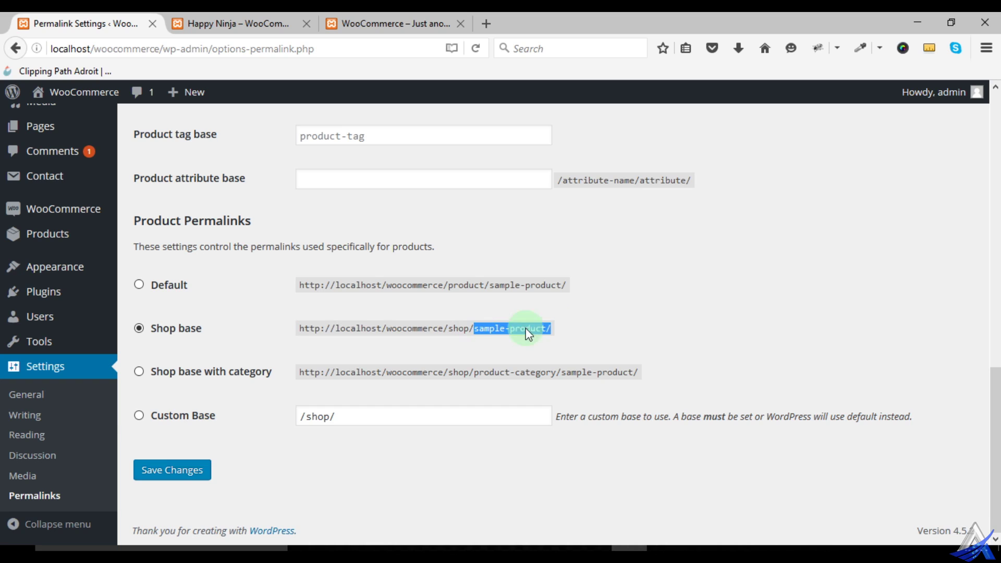
# - Try Shop base with category for the product permalinks and examine the product-category and sample-product parts of its URL pattern
pyautogui.click(148, 371)
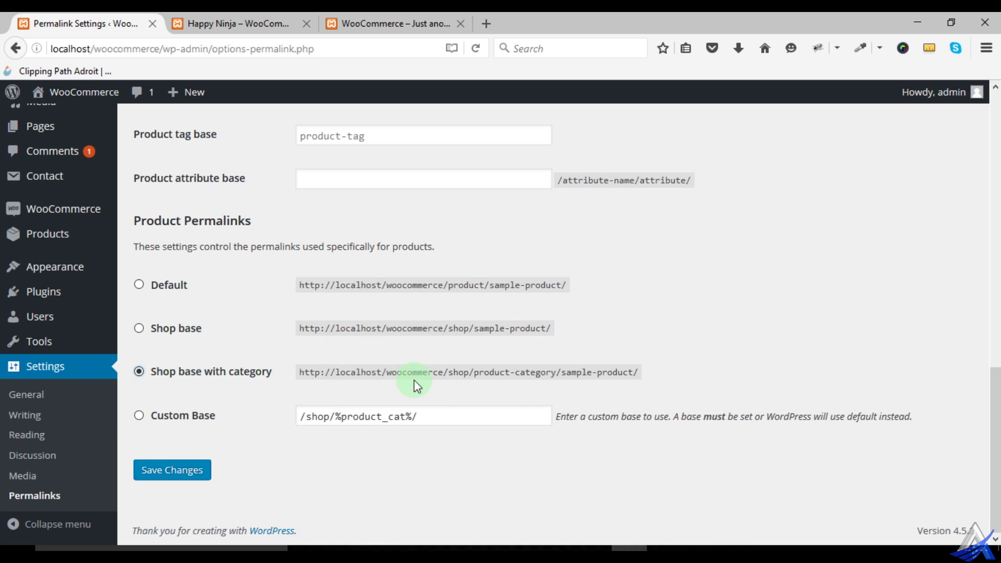
pyautogui.moveTo(474, 373); pyautogui.dragTo(545, 374)
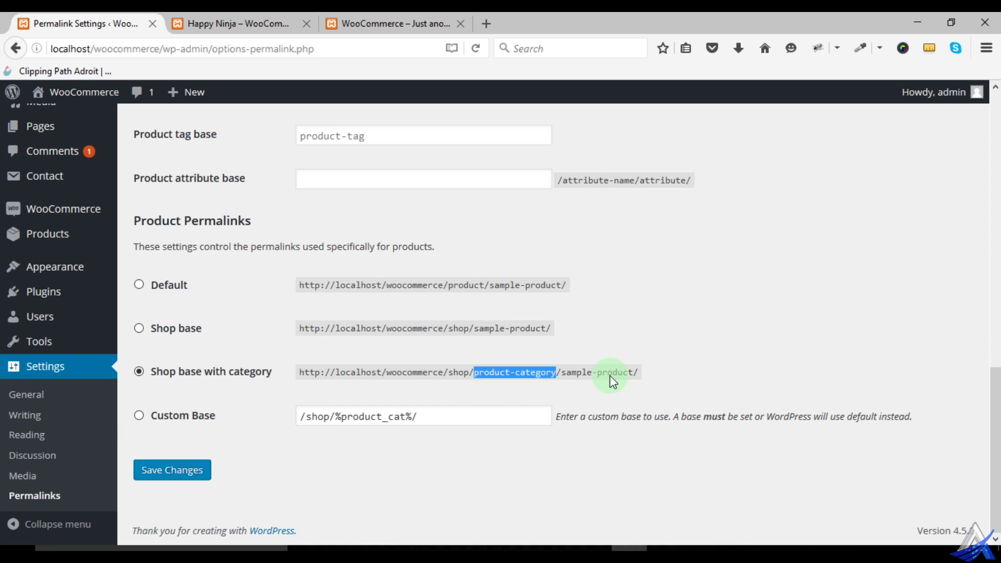
pyautogui.moveTo(562, 373); pyautogui.dragTo(639, 373)
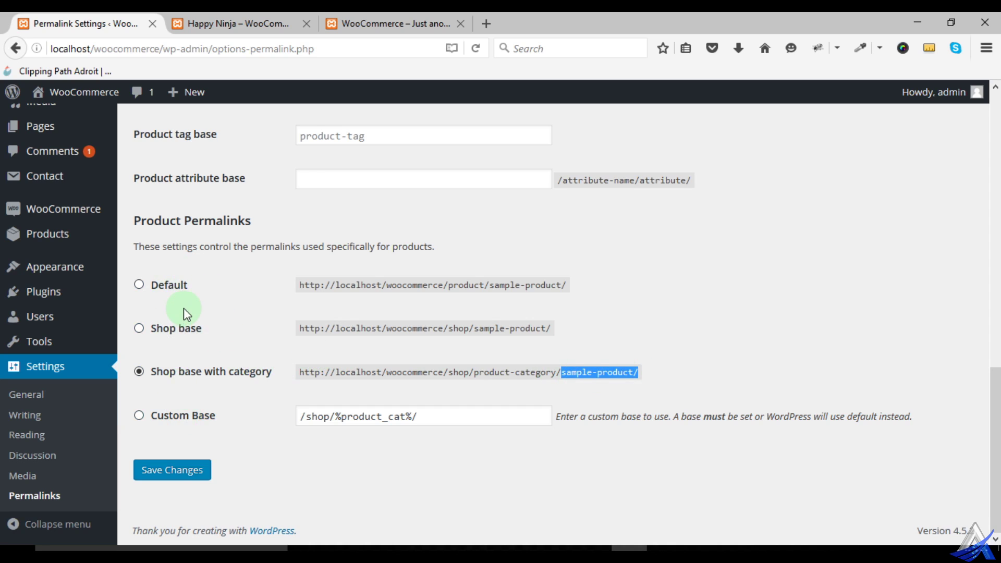
# - Set the product permalinks to Shop base, save the changes and review the saved Product Permalinks
pyautogui.click(184, 336)
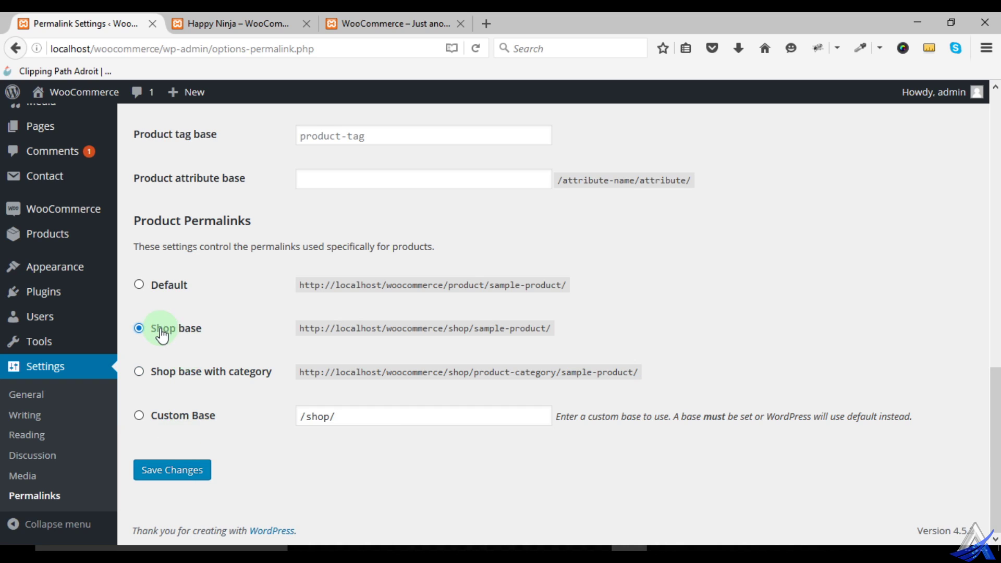
pyautogui.click(174, 470)
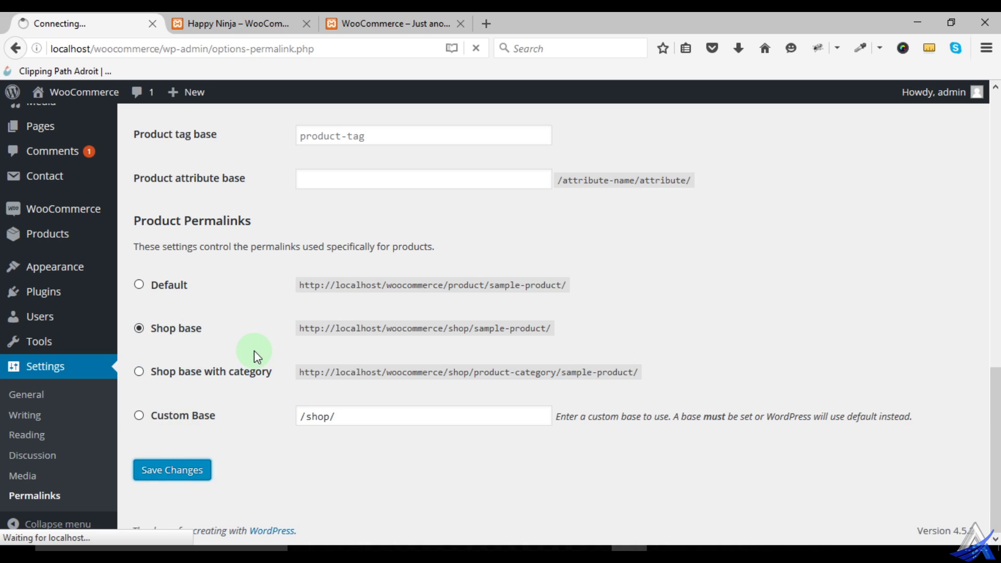
pyautogui.click(224, 23)
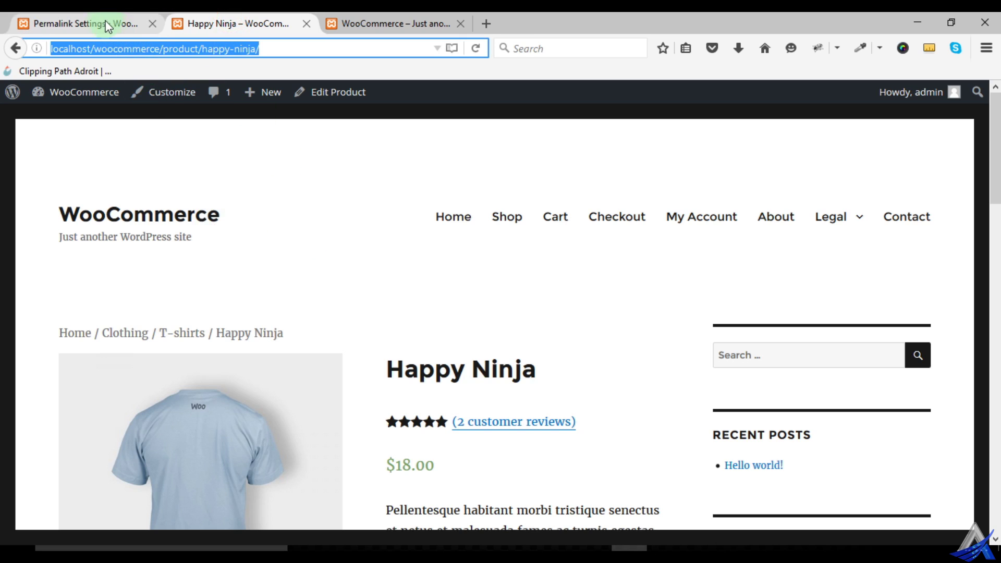
pyautogui.click(68, 20)
pyautogui.scroll(-10, 299, 380)
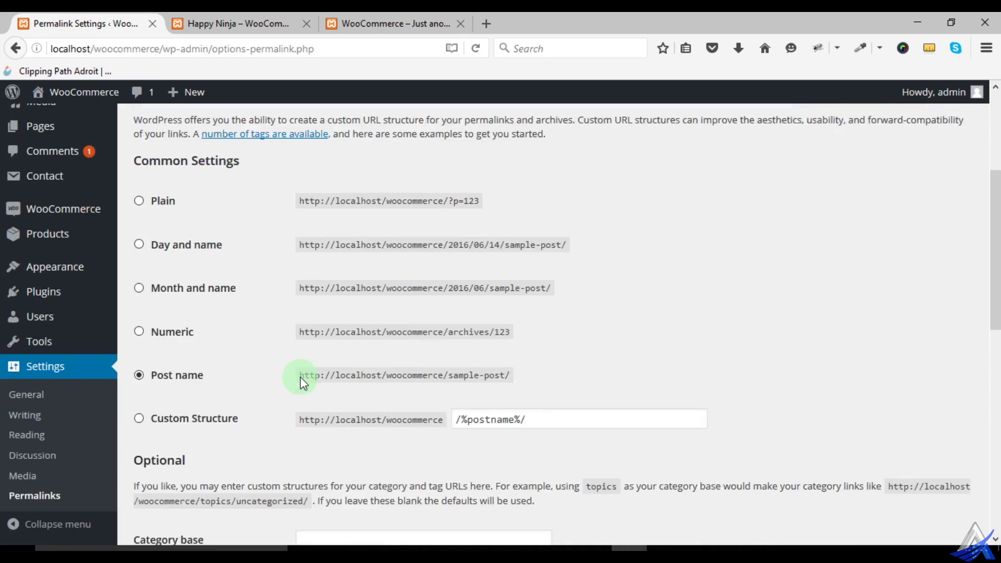
pyautogui.scroll(-5, 263, 465)
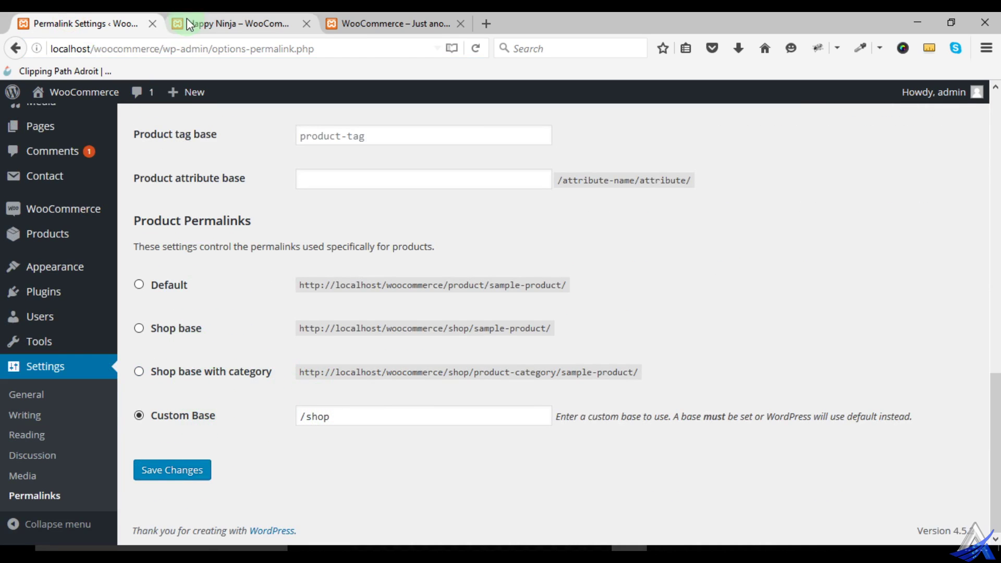
# - Reload the live Happy Ninja product page and inspect the site, base and product parts of its address
pyautogui.click(208, 23)
pyautogui.click(202, 52)
pyautogui.click(182, 52)
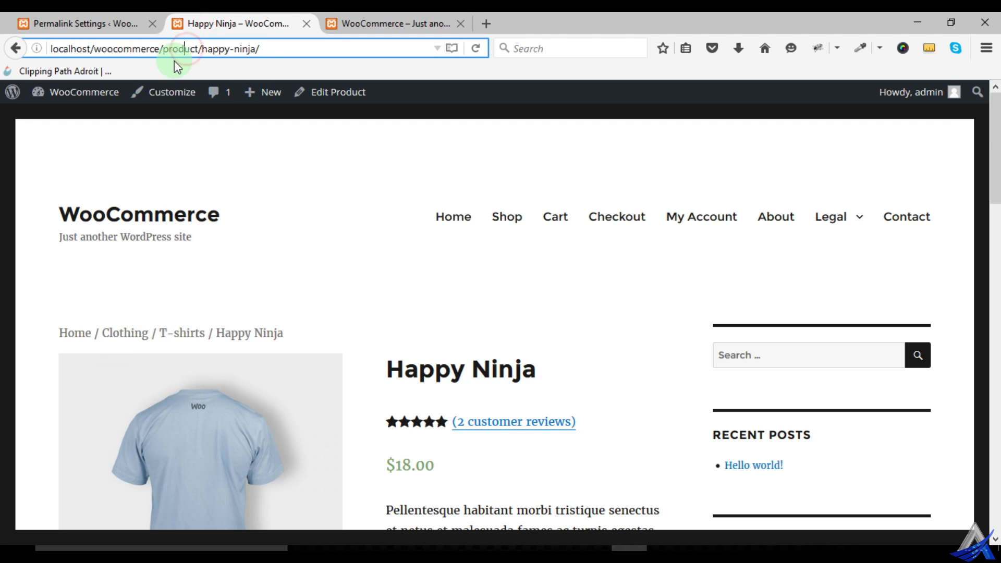
pyautogui.rightClick(271, 144)
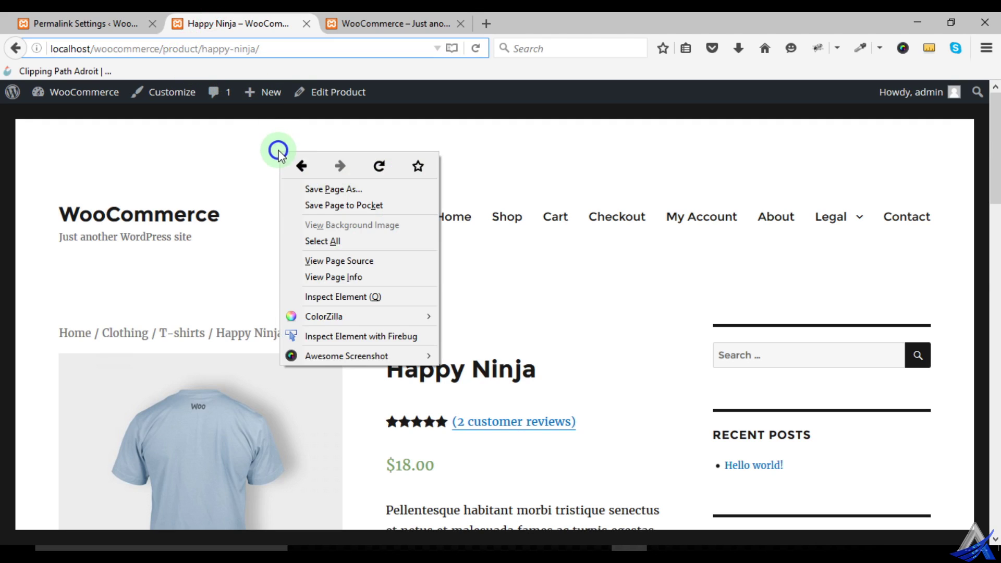
pyautogui.click(376, 165)
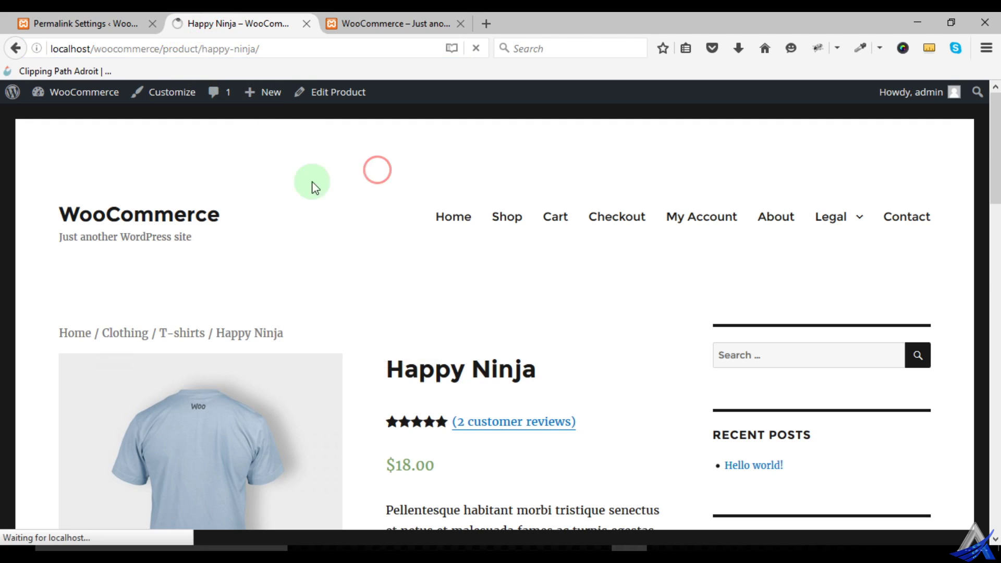
pyautogui.moveTo(190, 49); pyautogui.dragTo(246, 49)
pyautogui.moveTo(163, 49); pyautogui.dragTo(47, 57)
pyautogui.doubleClick(174, 49)
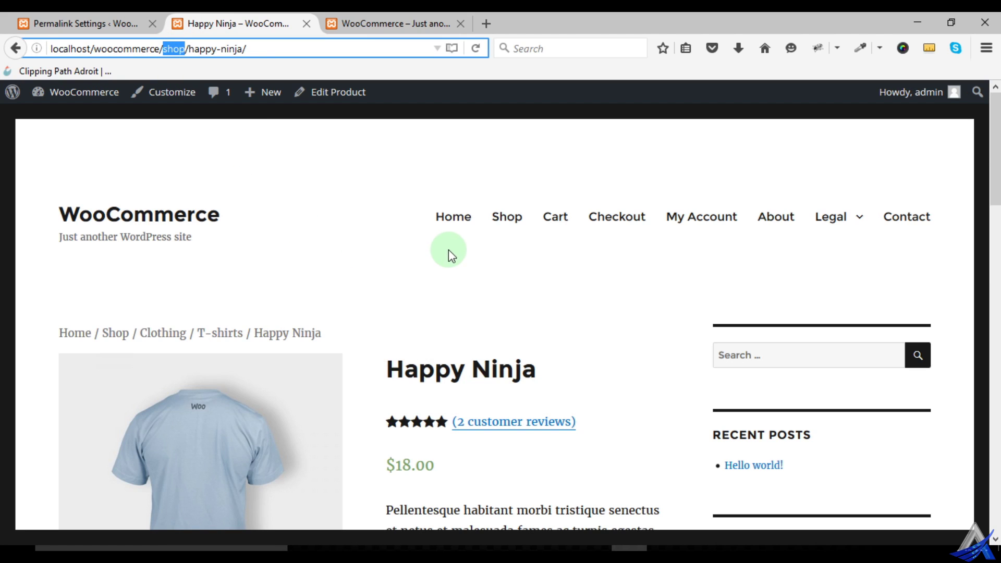
pyautogui.scroll(-5, 446, 250)
pyautogui.scroll(-2, 461, 249)
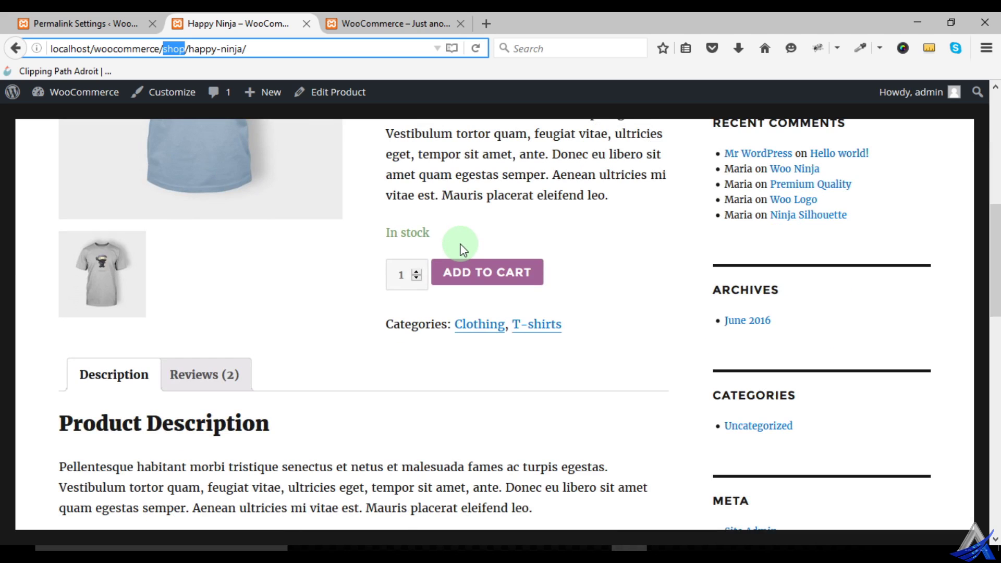
# - Return to the WordPress admin and open the WooCommerce settings
pyautogui.click(83, 16)
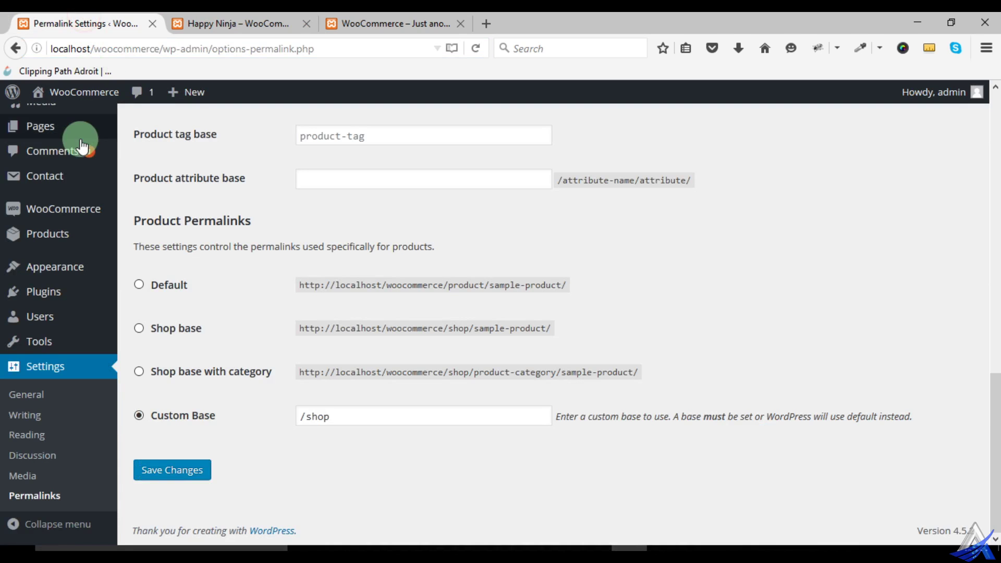
pyautogui.moveTo(49, 208)
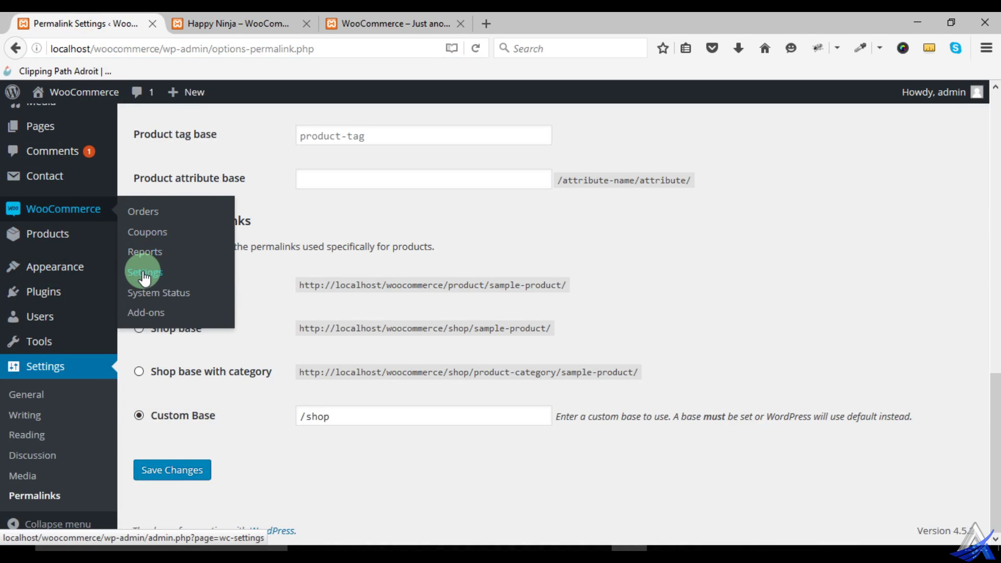